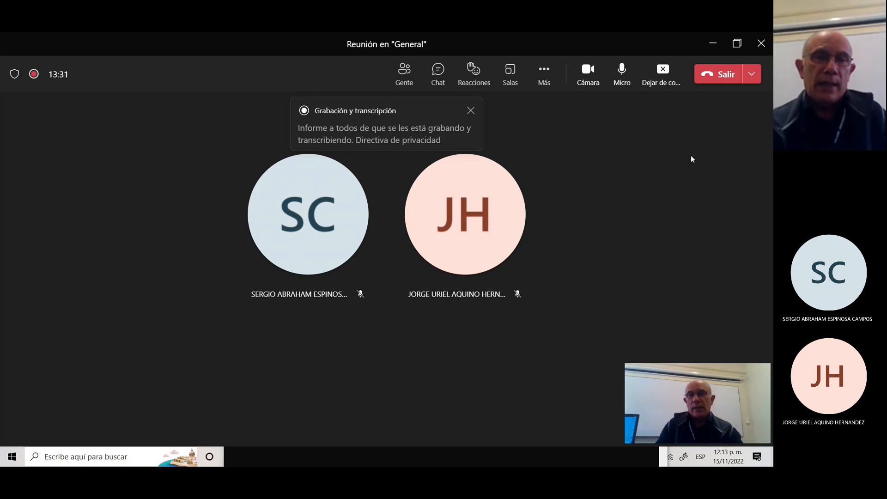
# Close the 'Grabación y transcripción' recording notice over the Teams meeting.
pyautogui.click(471, 112)
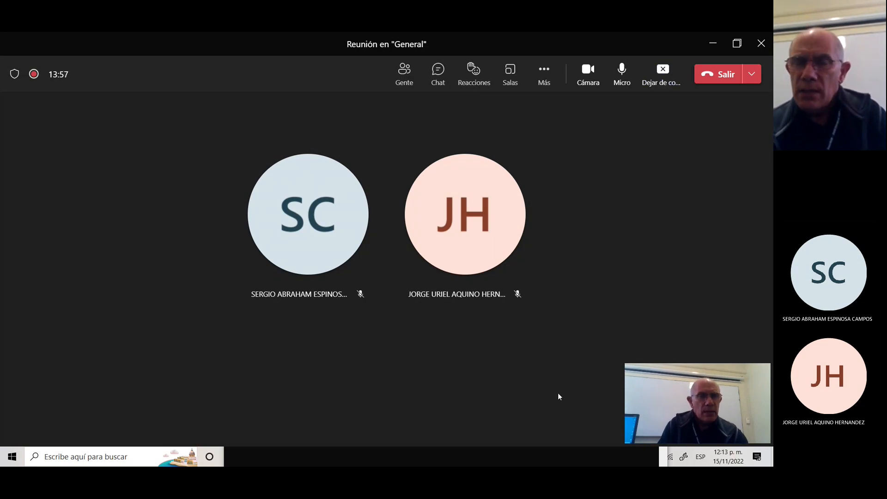
# Minimize Teams and show Weka Explorer's Preprocess view of the nursery data.
pyautogui.click(714, 44)
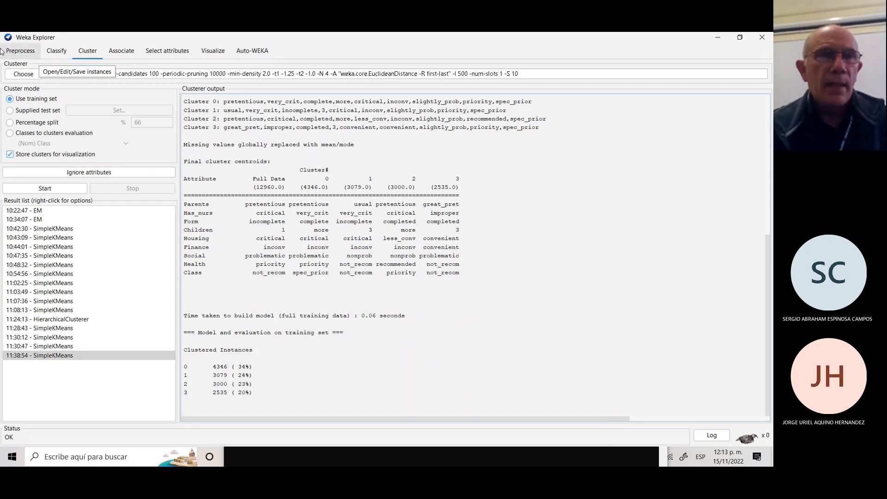
pyautogui.click(18, 52)
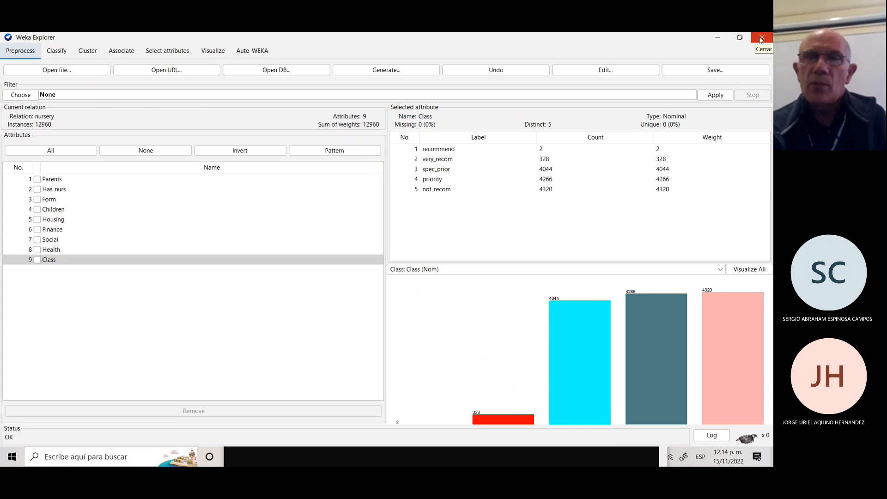
# Load nursery.arff from the KEEL-dataset-repository folder.
pyautogui.click(49, 71)
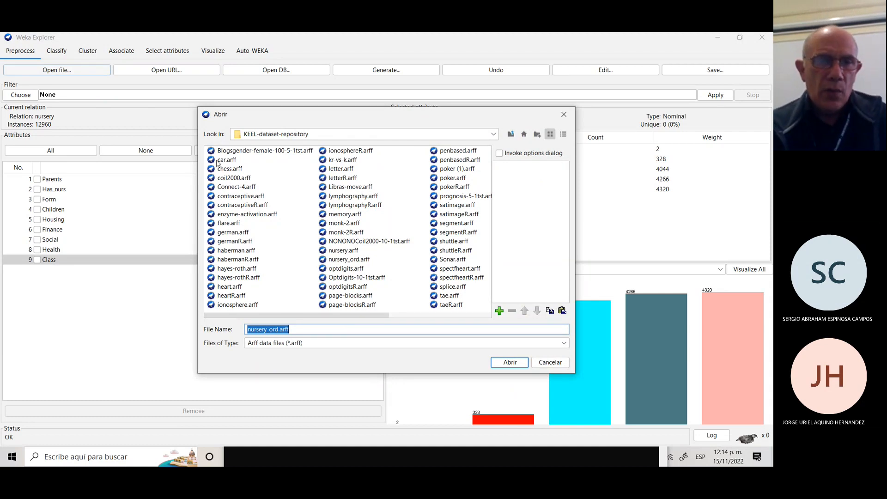
pyautogui.click(342, 251)
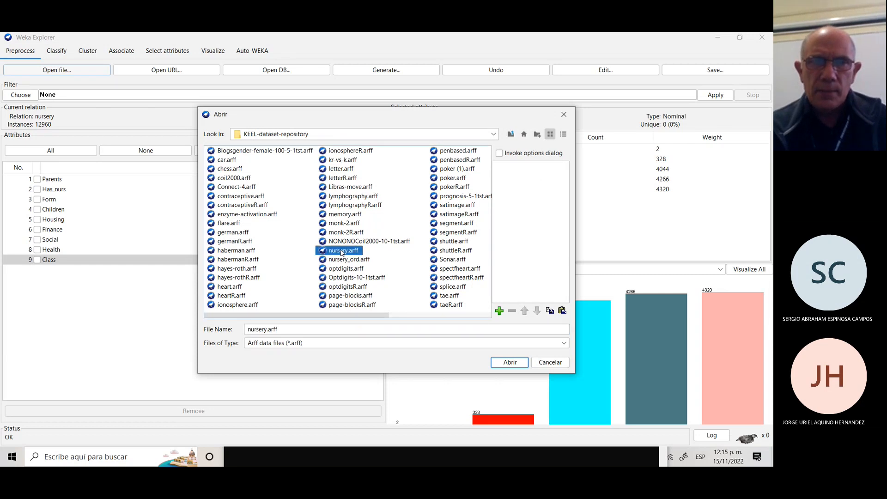
pyautogui.click(508, 363)
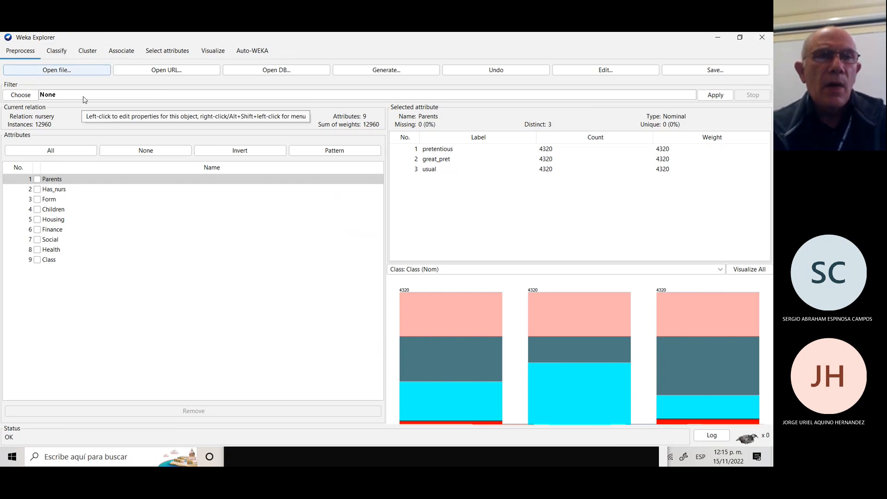
# Go to the Cluster tab and confirm SimpleKMeans as the chosen clusterer, after briefly checking Classify.
pyautogui.click(89, 52)
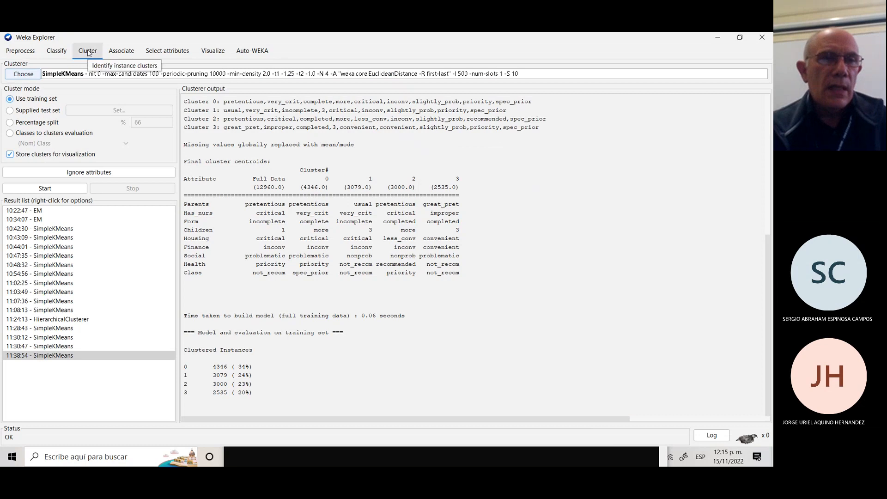
pyautogui.click(23, 74)
pyautogui.click(57, 51)
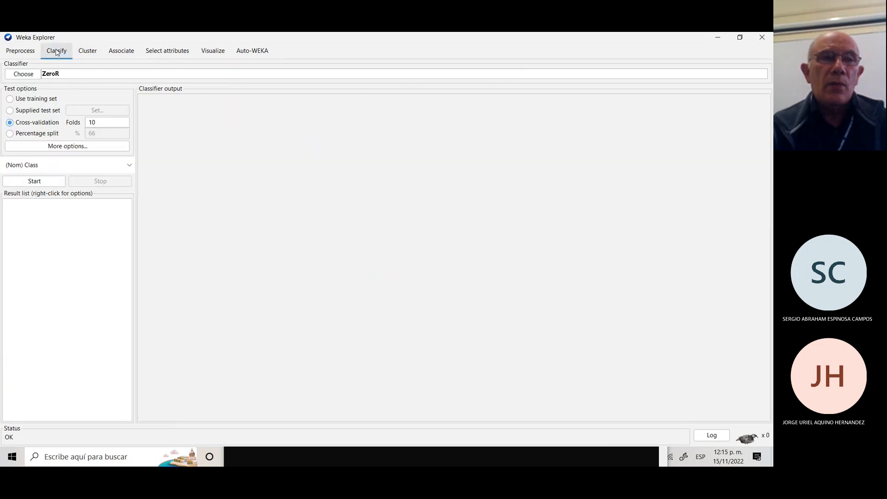
pyautogui.click(22, 76)
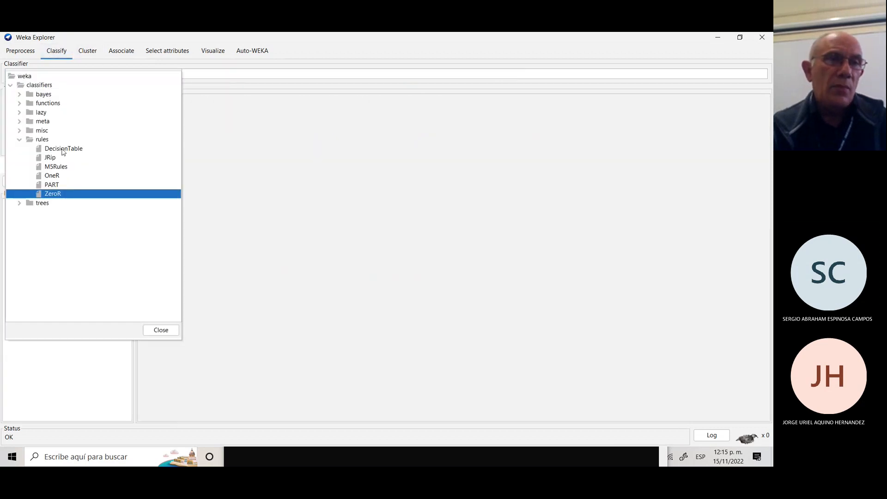
pyautogui.click(88, 51)
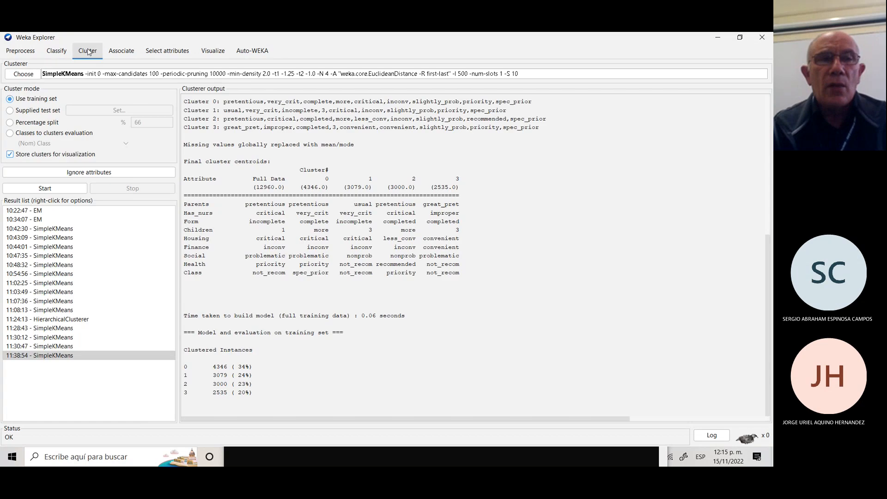
pyautogui.click(27, 76)
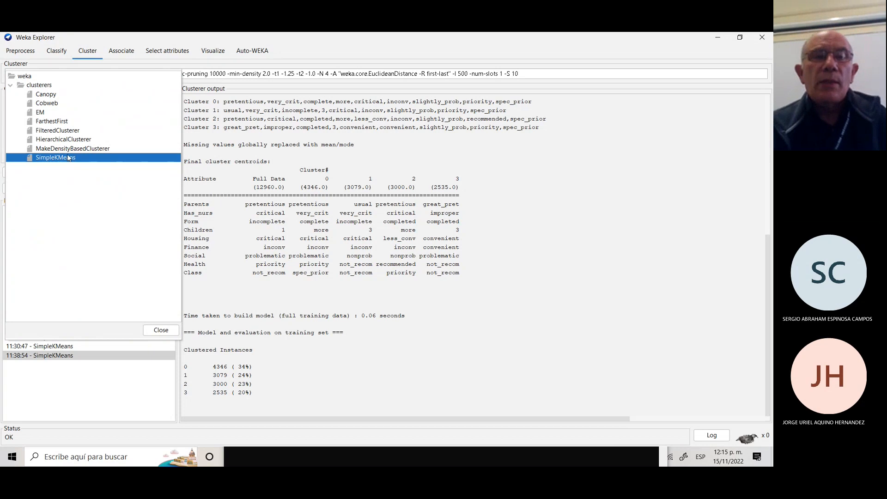
pyautogui.moveTo(68, 161)
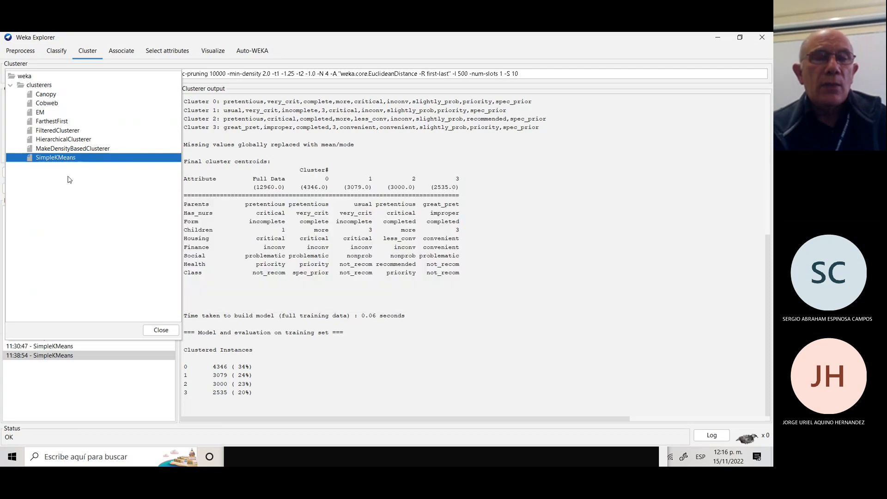
pyautogui.click(573, 189)
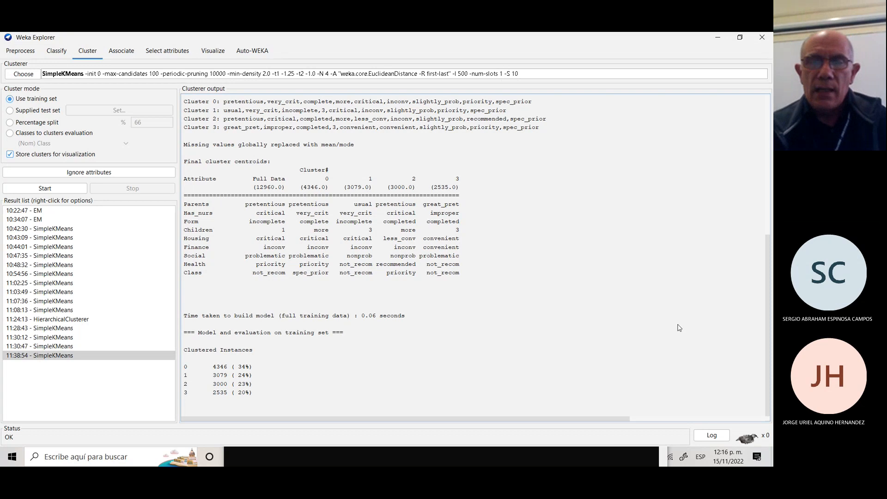
# Bring the Weka SimpleKMeans output window in front of the Teams meeting.
pyautogui.click(641, 390)
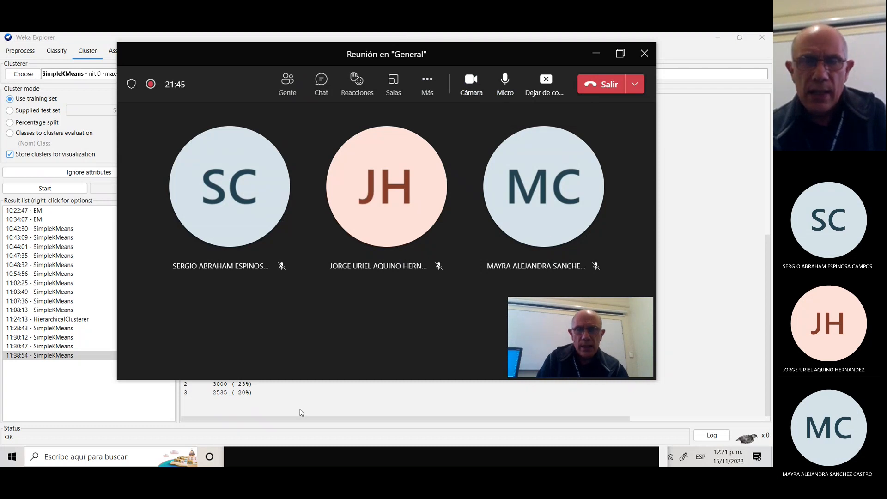
pyautogui.click(331, 396)
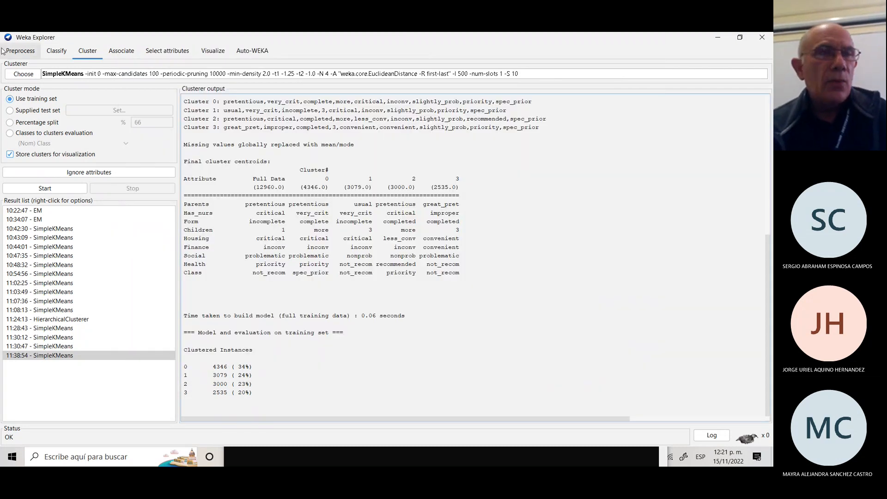
# Open the SimpleKMeans settings editor and select the numClusters value of 4 for editing.
pyautogui.click(65, 75)
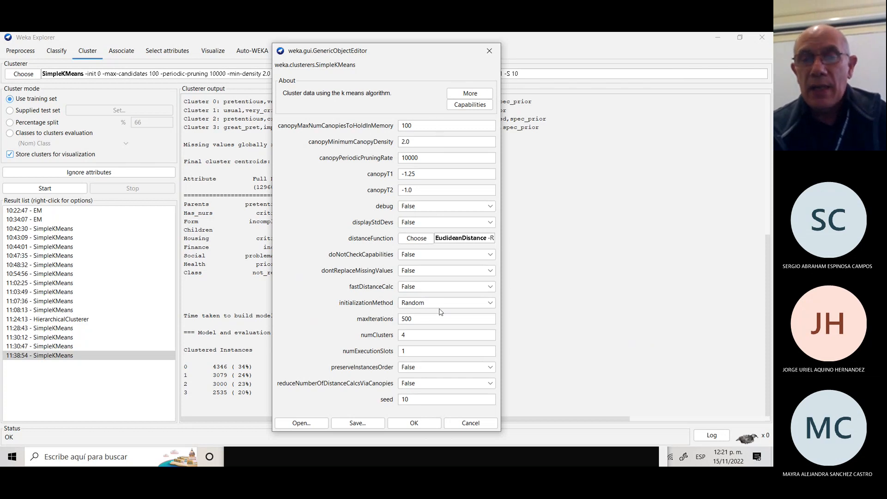
pyautogui.click(407, 336)
pyautogui.doubleClick(407, 336)
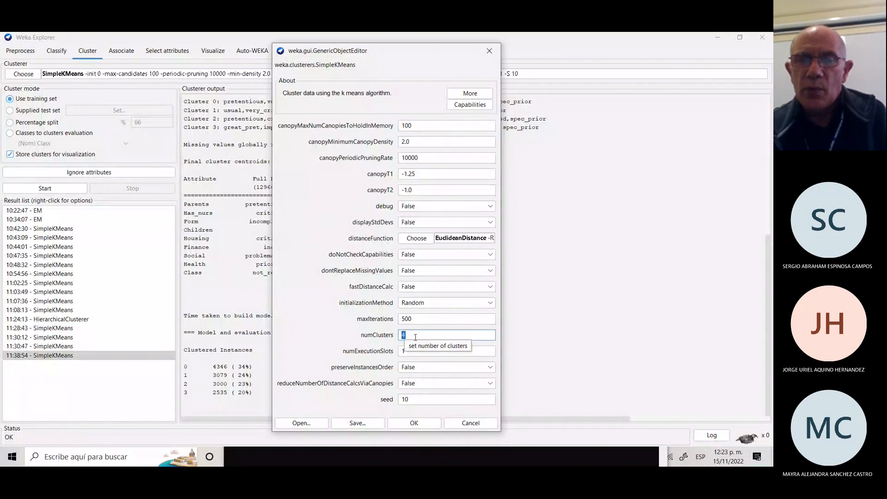
# Close the editor with OK and leave Store clusters for visualization enabled.
pyautogui.click(414, 423)
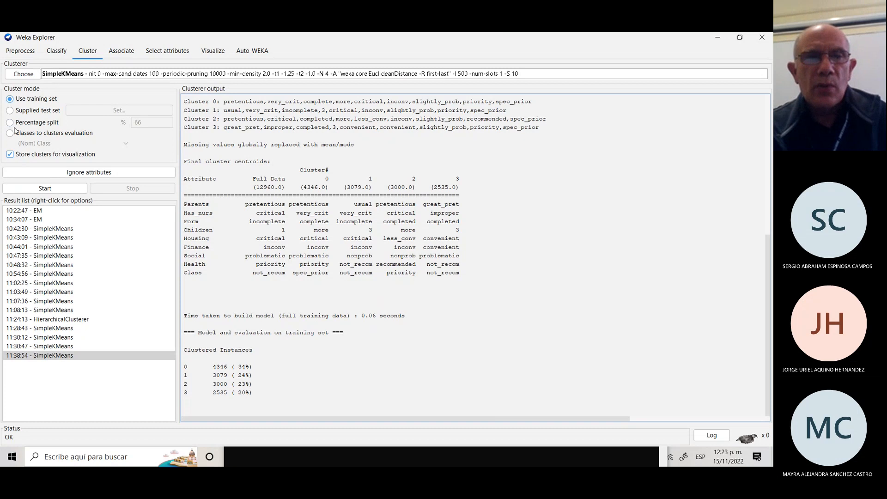
pyautogui.click(11, 155)
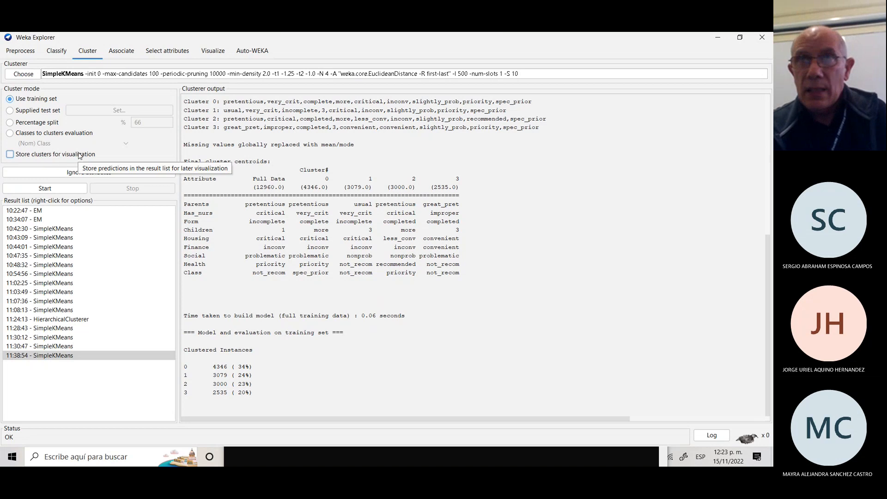
pyautogui.click(10, 156)
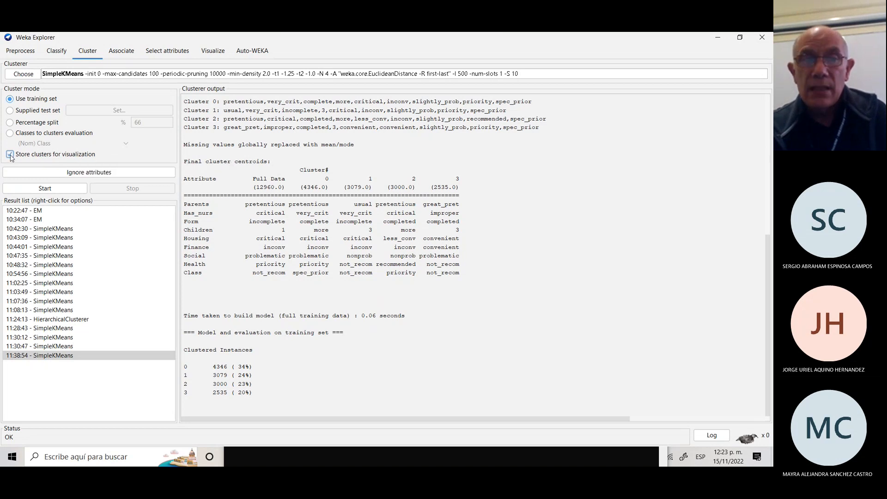
# Ignore the Class attribute and rerun SimpleKMeans, yielding clusters of 4761, 2253, 3318 and 2628.
pyautogui.click(82, 174)
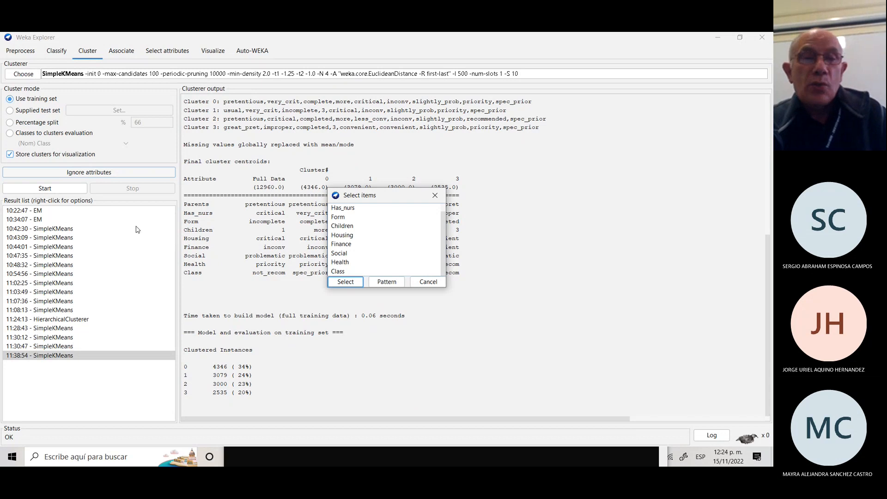
pyautogui.click(347, 272)
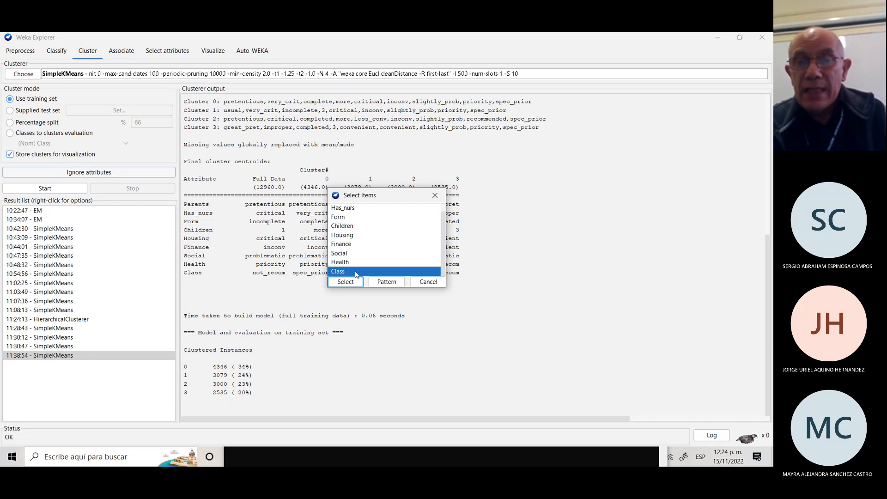
pyautogui.click(346, 280)
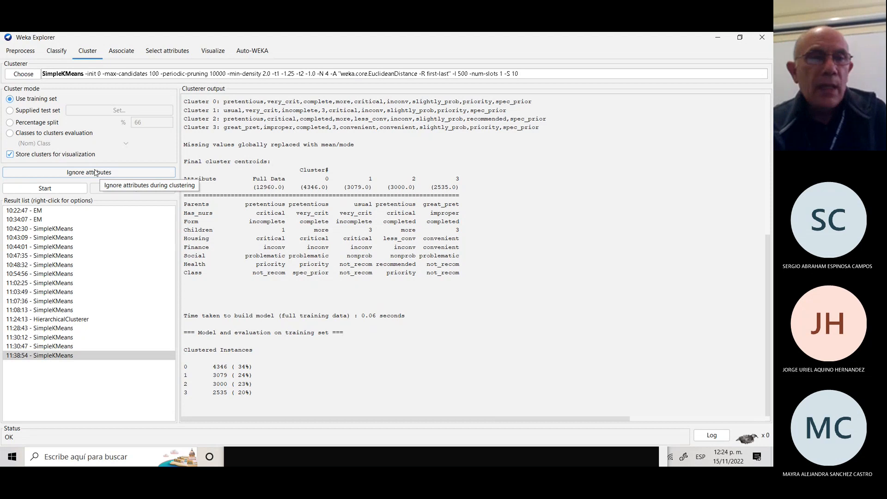
pyautogui.click(44, 189)
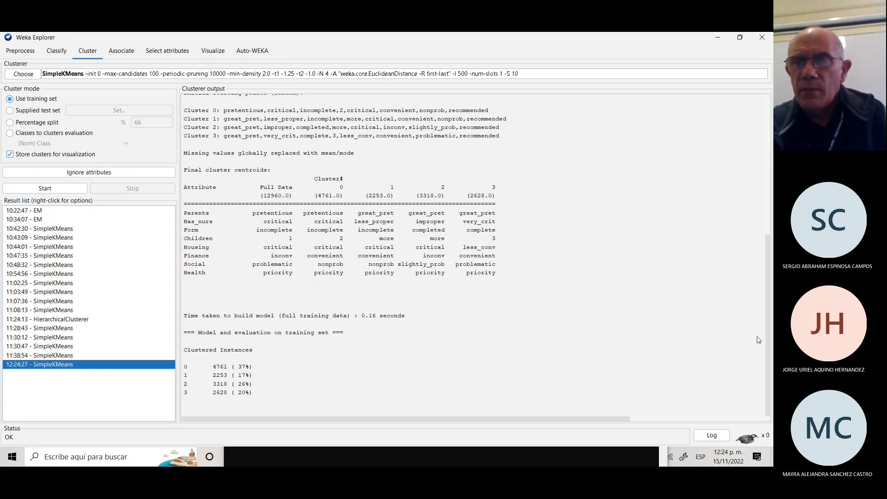
# Scroll through the clusterer output to review centroids and cluster shares of 37%, 17%, 26%, 20%.
pyautogui.moveTo(767, 335); pyautogui.dragTo(735, 165)
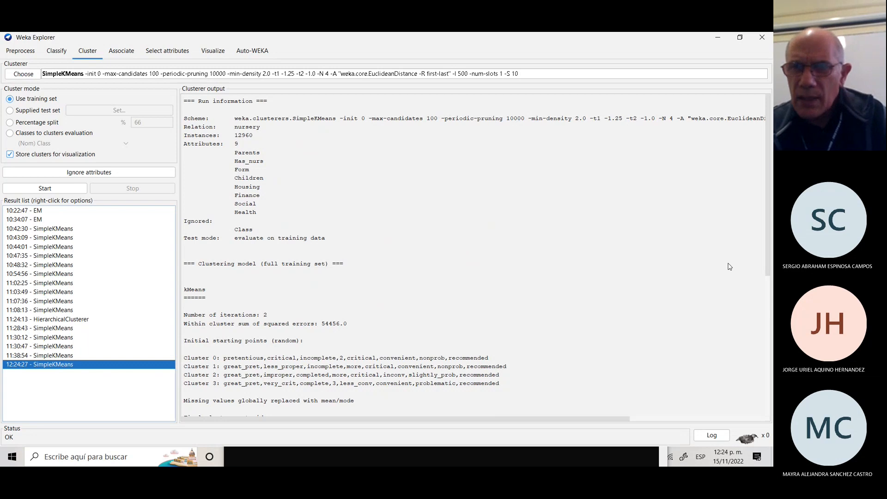
pyautogui.moveTo(569, 421); pyautogui.dragTo(744, 415)
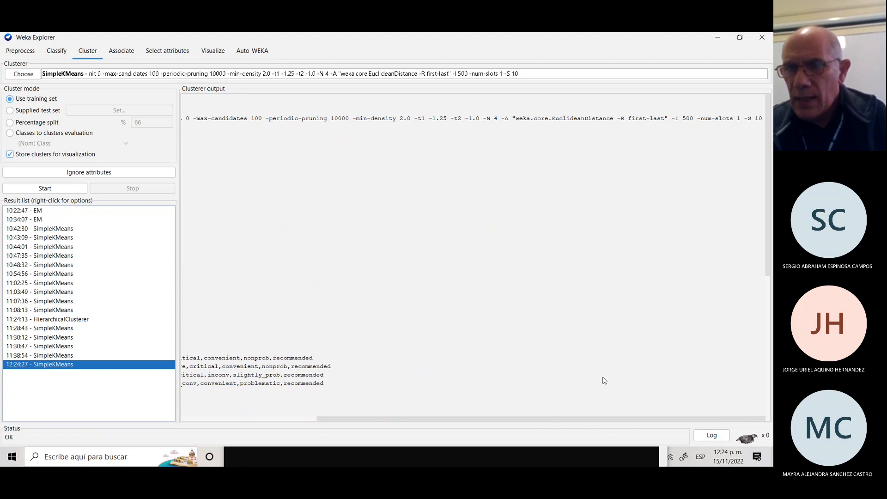
pyautogui.moveTo(588, 421); pyautogui.dragTo(349, 395)
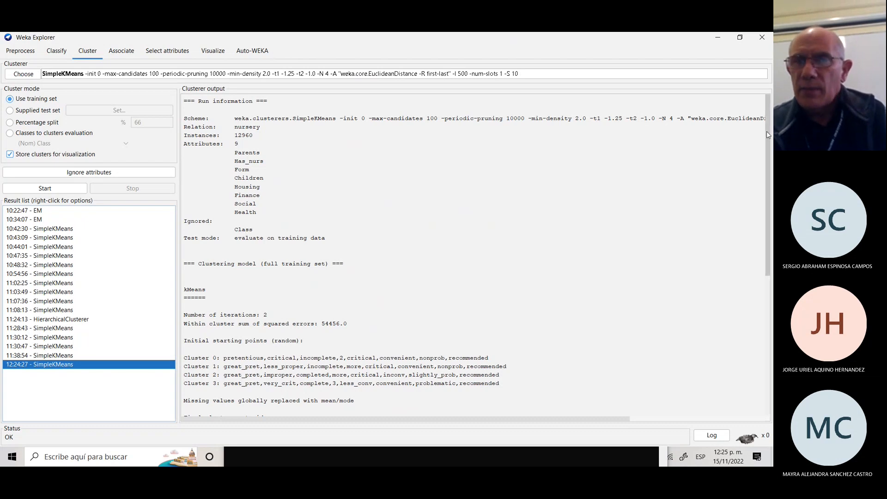
pyautogui.moveTo(769, 139); pyautogui.dragTo(769, 233)
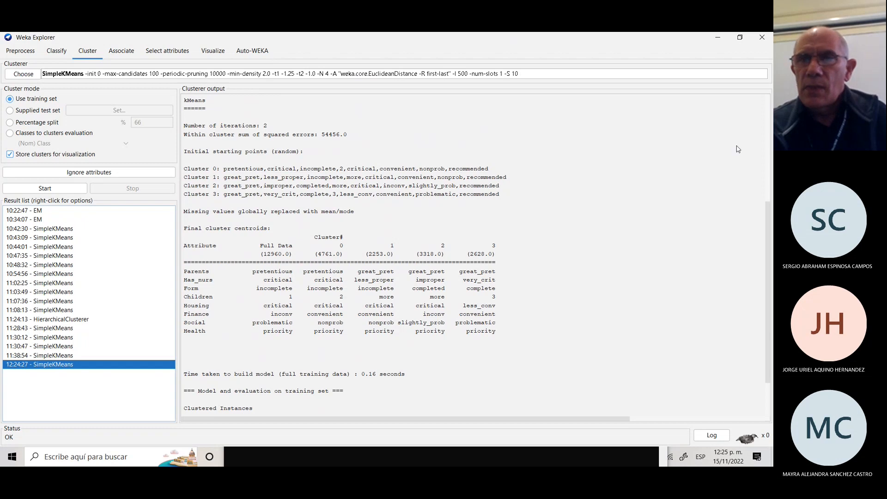
pyautogui.moveTo(768, 224); pyautogui.dragTo(768, 256)
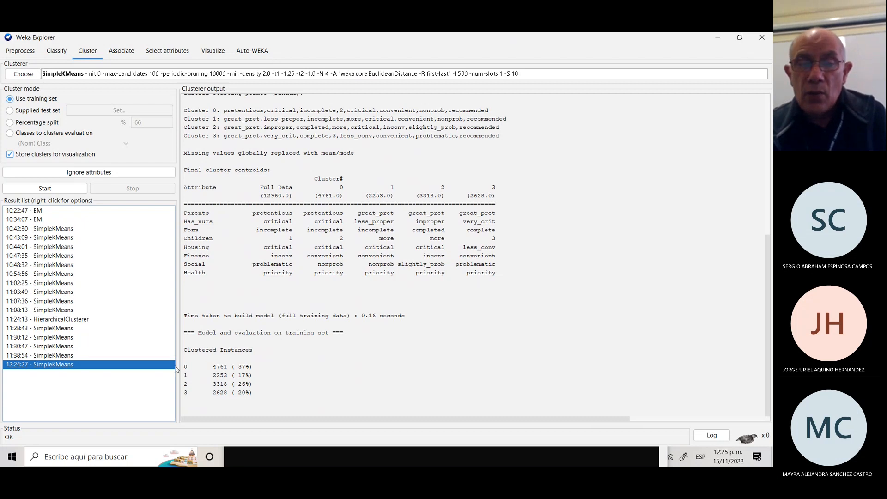
# In Preprocess, select the Class attribute and inspect its label counts: 2, 328, 4044, 4266, 4320.
pyautogui.click(22, 52)
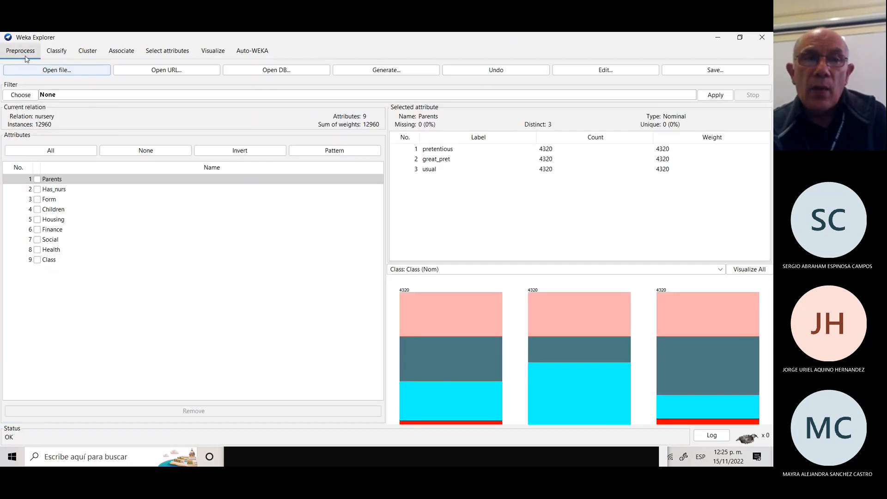
pyautogui.click(50, 261)
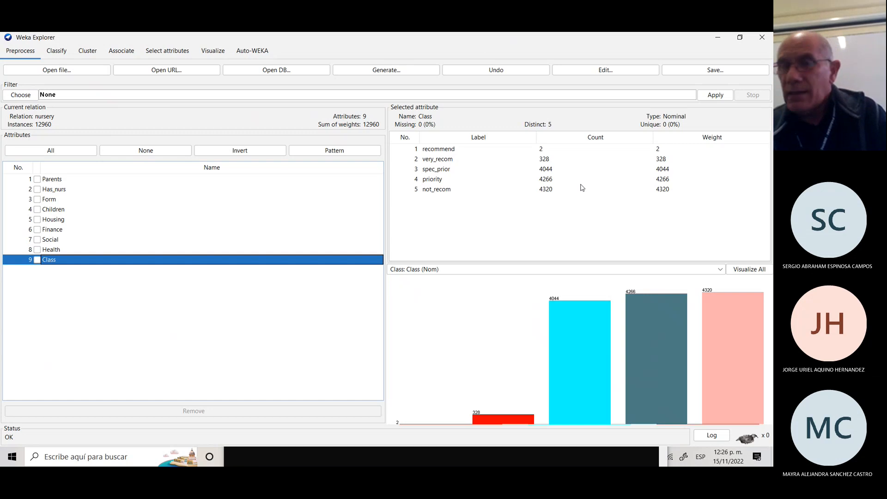
pyautogui.click(447, 163)
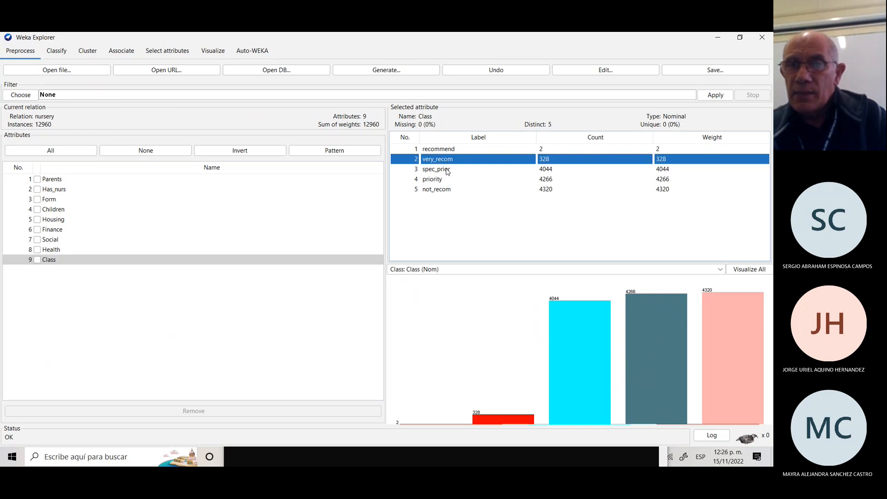
pyautogui.click(447, 170)
pyautogui.click(443, 180)
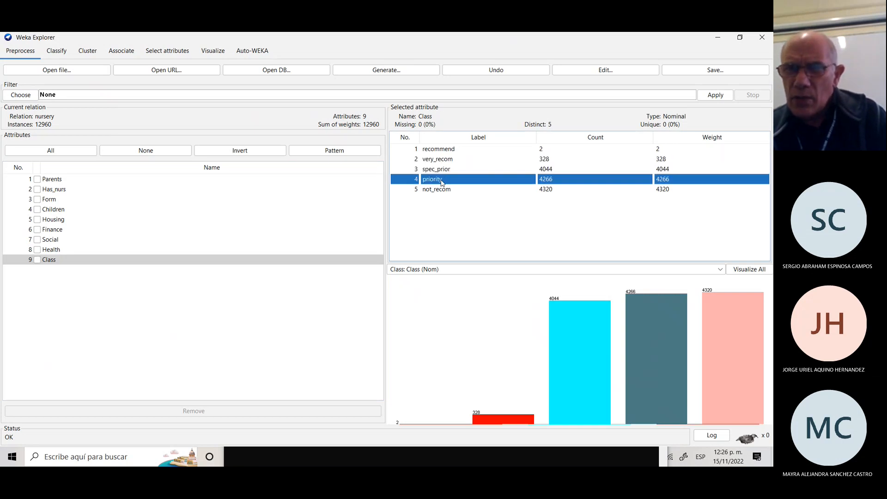
pyautogui.click(444, 190)
pyautogui.click(442, 162)
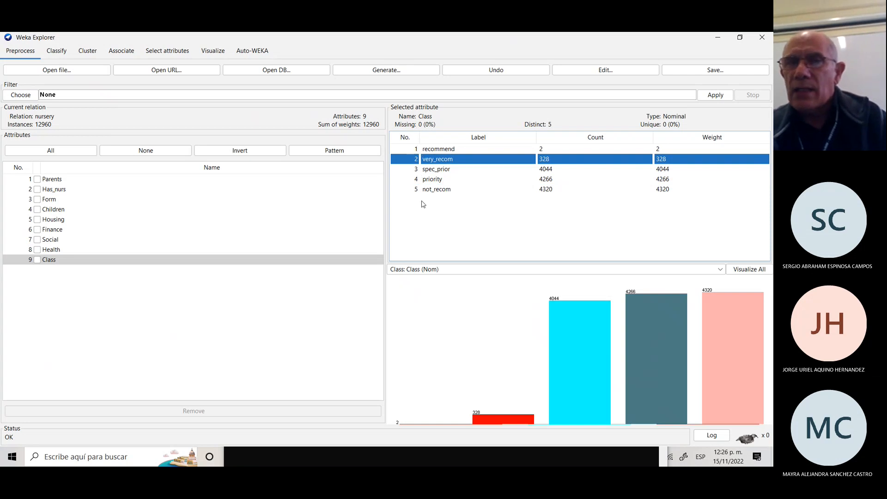
pyautogui.click(443, 150)
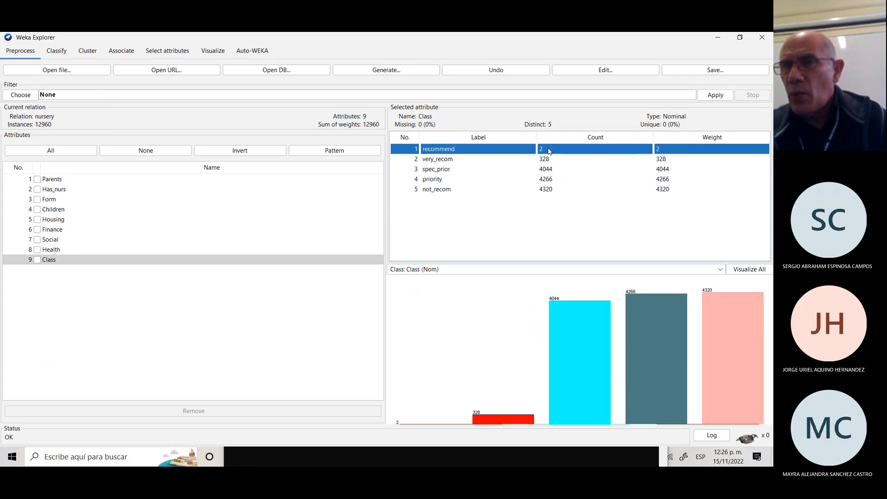
pyautogui.click(451, 159)
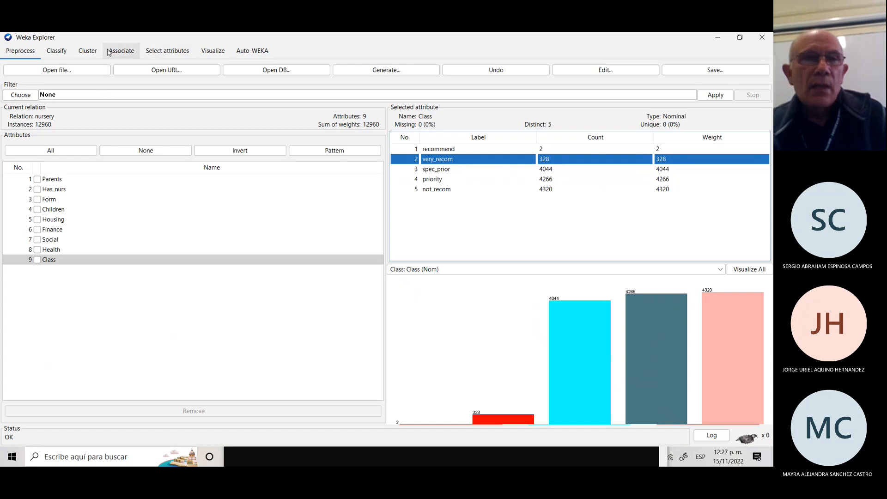
# Return to the 12:24:27 SimpleKMeans output and scroll to the clustered instances.
pyautogui.click(88, 50)
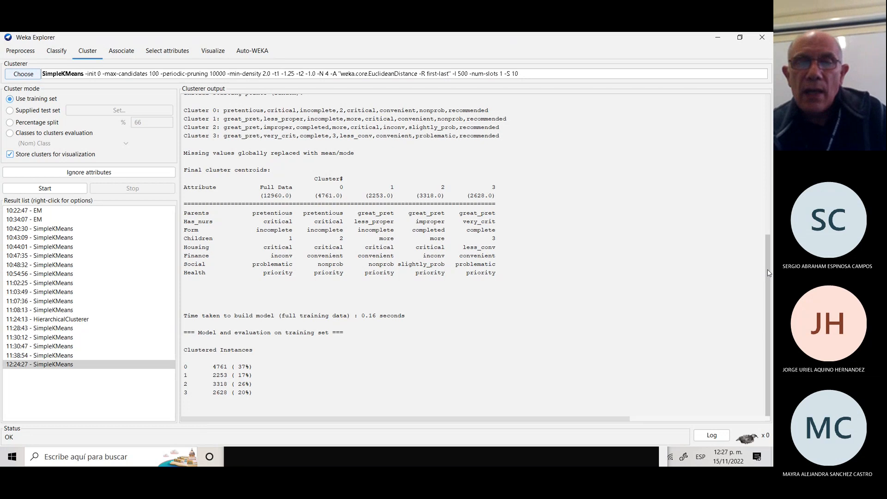
pyautogui.moveTo(767, 274); pyautogui.dragTo(760, 91)
pyautogui.moveTo(764, 131); pyautogui.dragTo(763, 271)
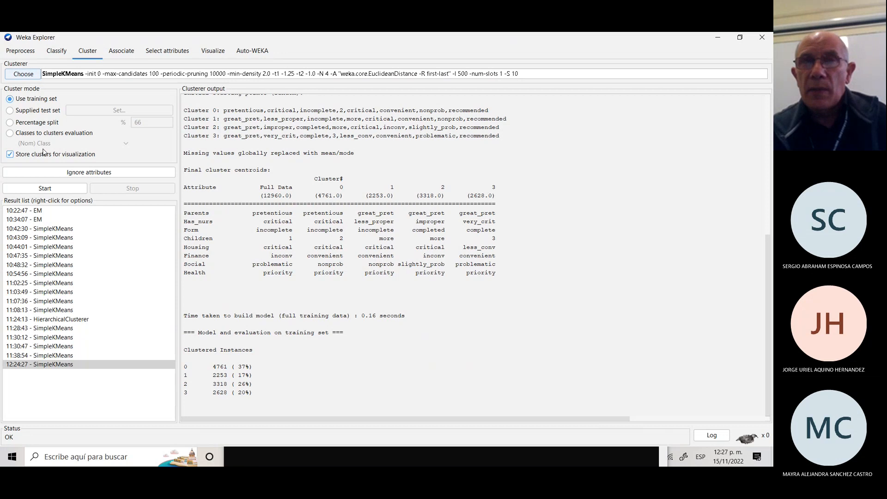
# Plot the 12:24:27 run's cluster assignments in a maximized visualization window.
pyautogui.rightClick(94, 365)
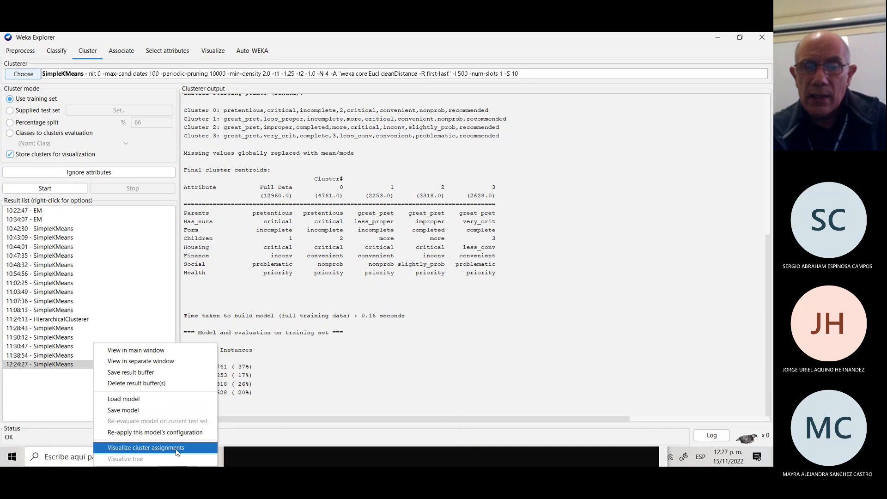
pyautogui.click(144, 449)
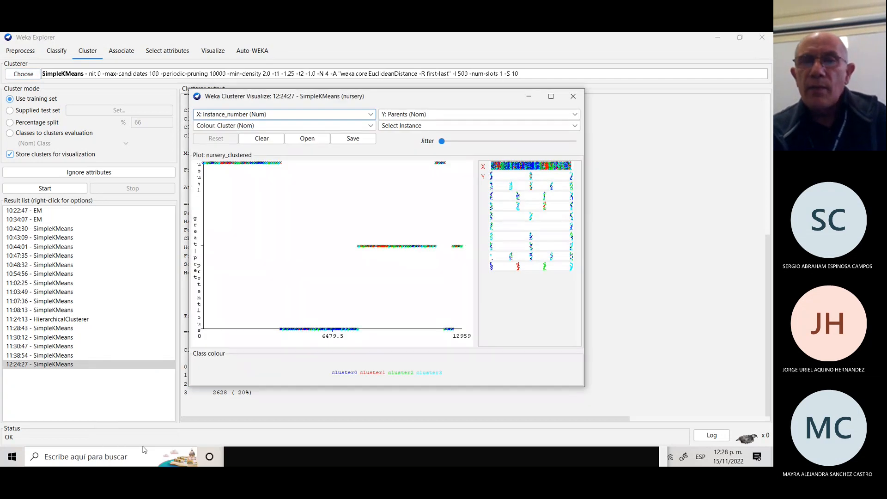
pyautogui.click(551, 97)
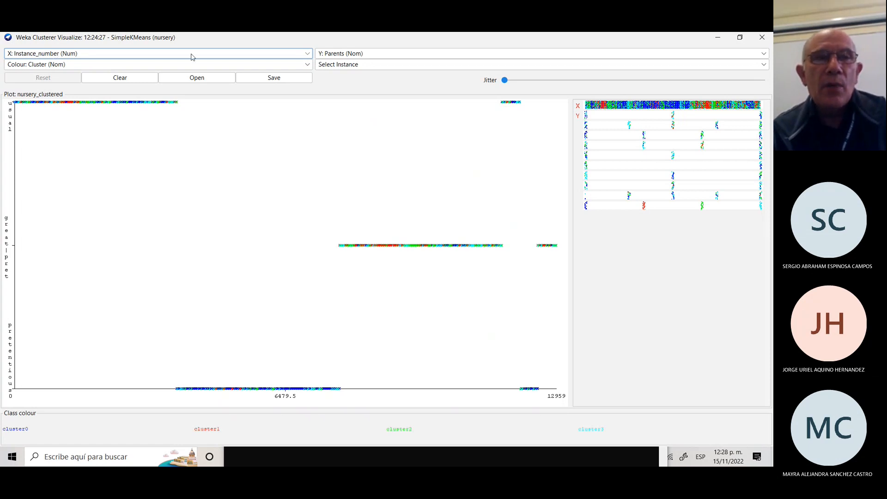
# Put Cluster (Nom) on the X axis and colour the points by Class (Nom).
pyautogui.click(308, 54)
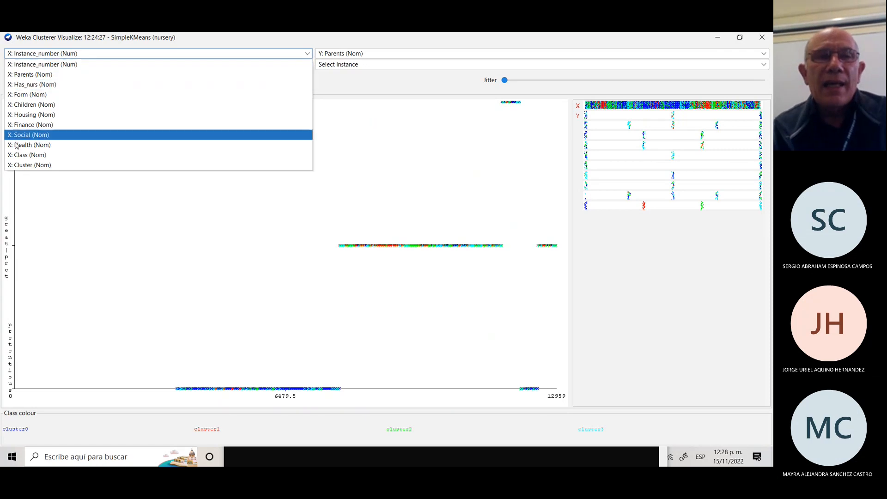
pyautogui.click(32, 166)
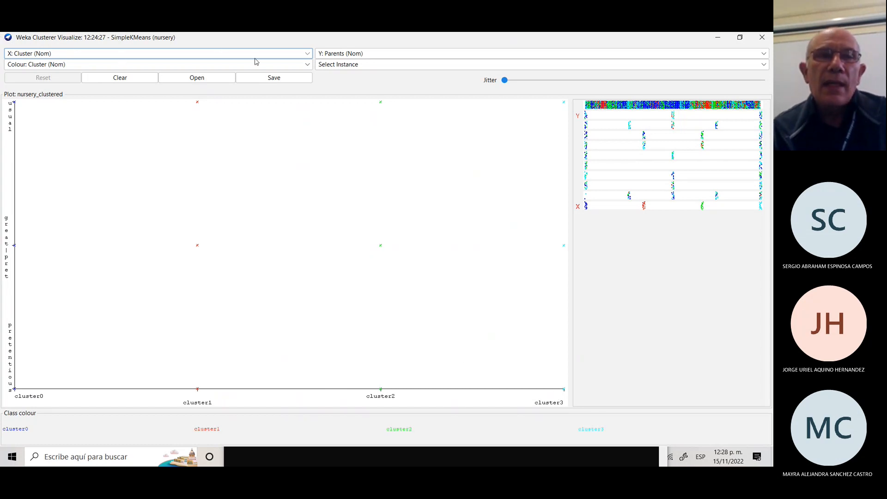
pyautogui.click(308, 65)
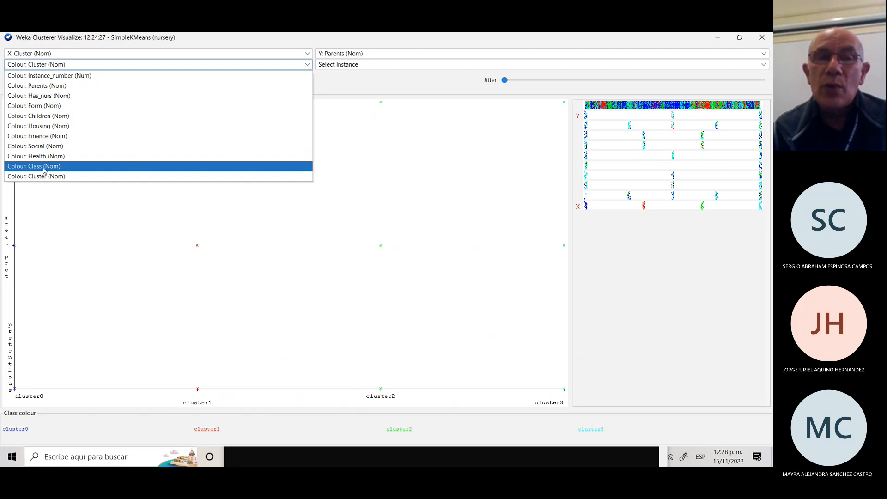
pyautogui.click(44, 167)
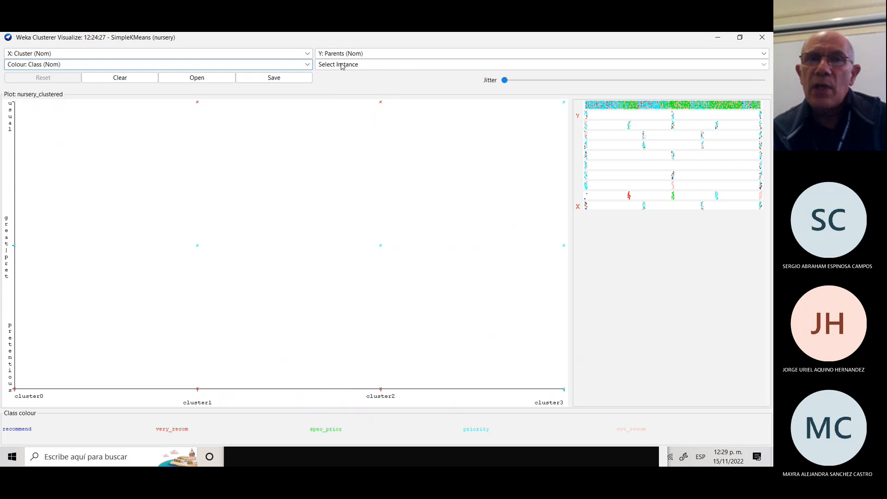
# Plot Class on the Y axis with strong jitter, then bring up the X-axis attribute list.
pyautogui.click(764, 55)
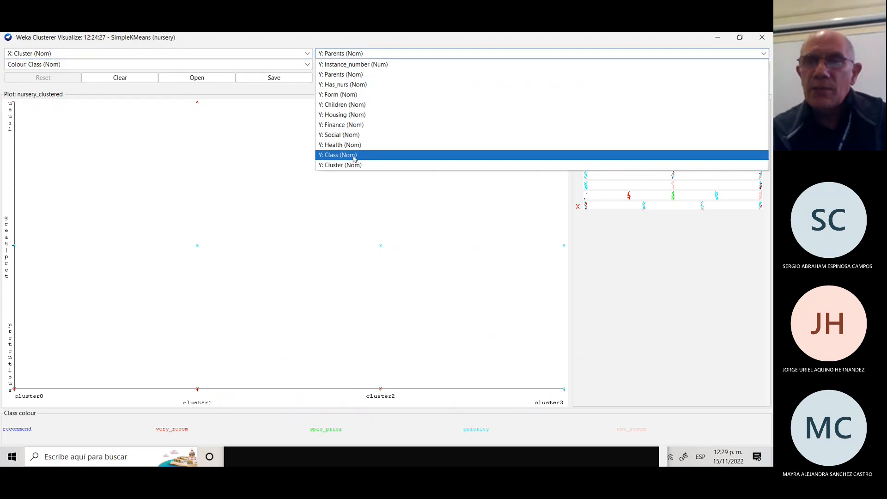
pyautogui.click(353, 157)
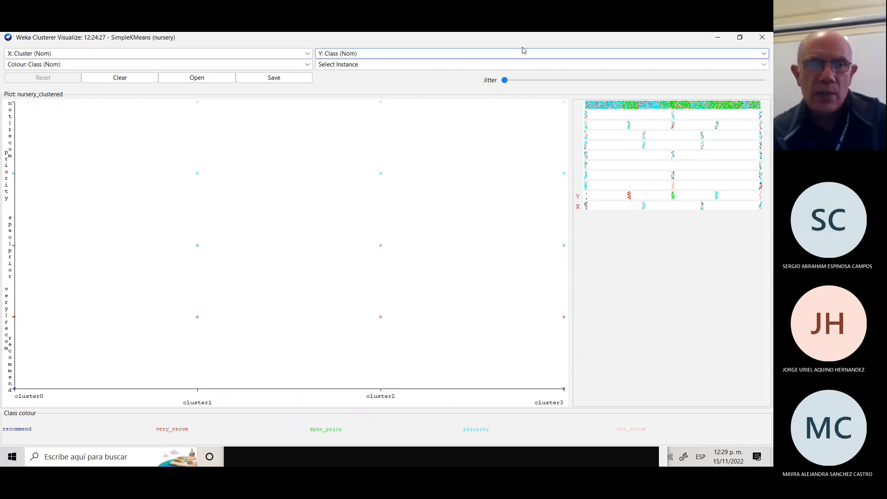
pyautogui.moveTo(505, 83); pyautogui.dragTo(730, 83)
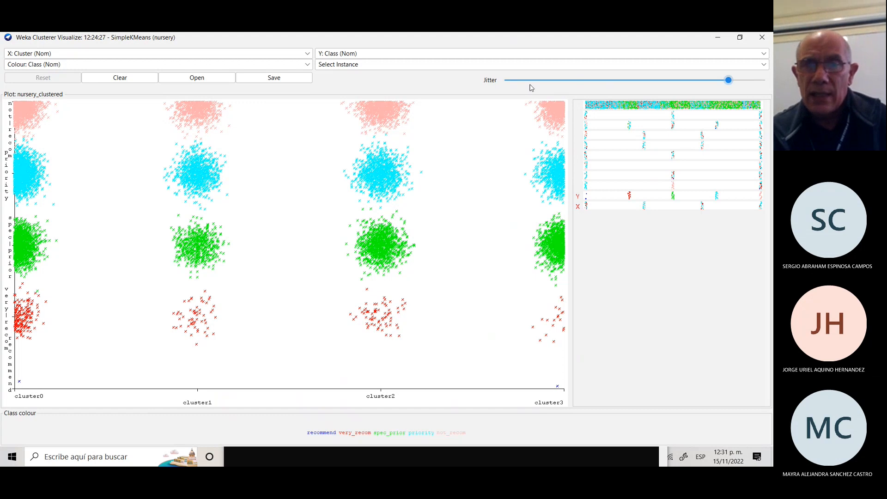
pyautogui.click(308, 54)
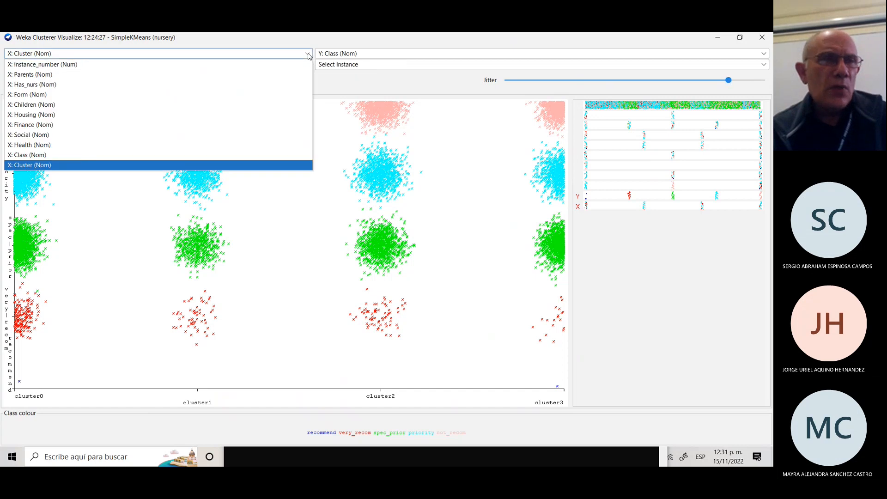
# Plot Instance_number against Cluster, then minimize the visualizer to show the clusterer output.
pyautogui.click(60, 66)
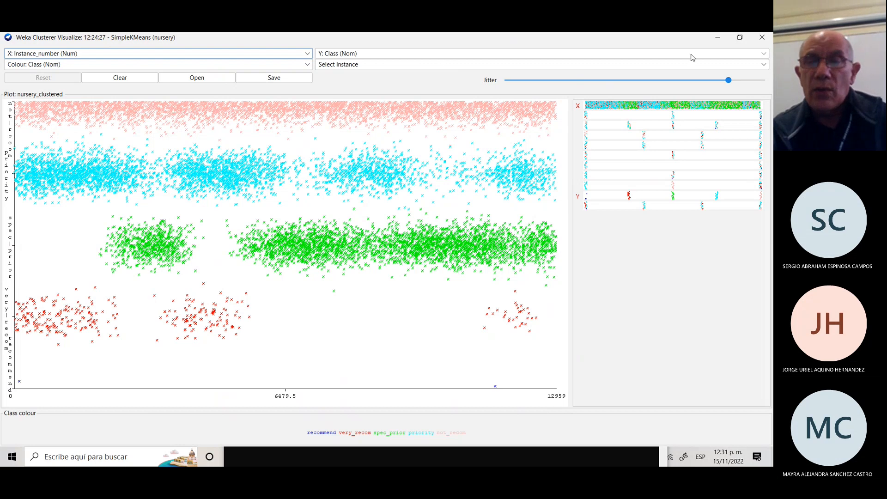
pyautogui.click(765, 55)
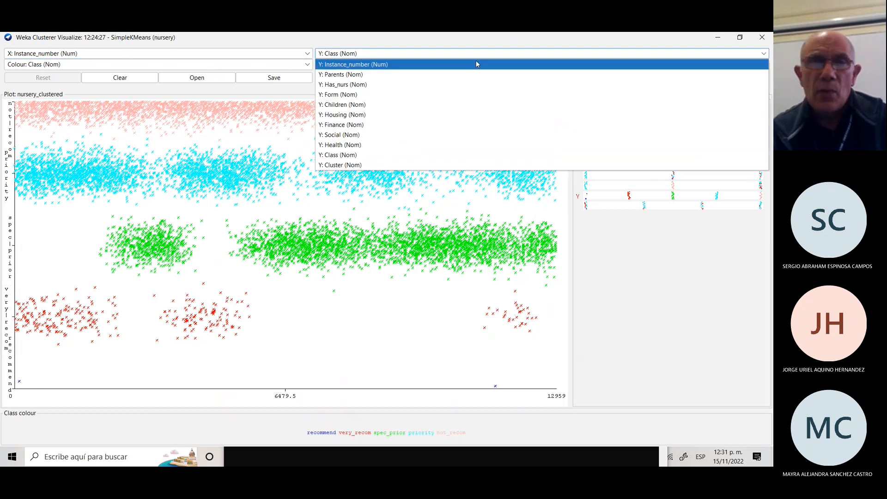
pyautogui.click(348, 166)
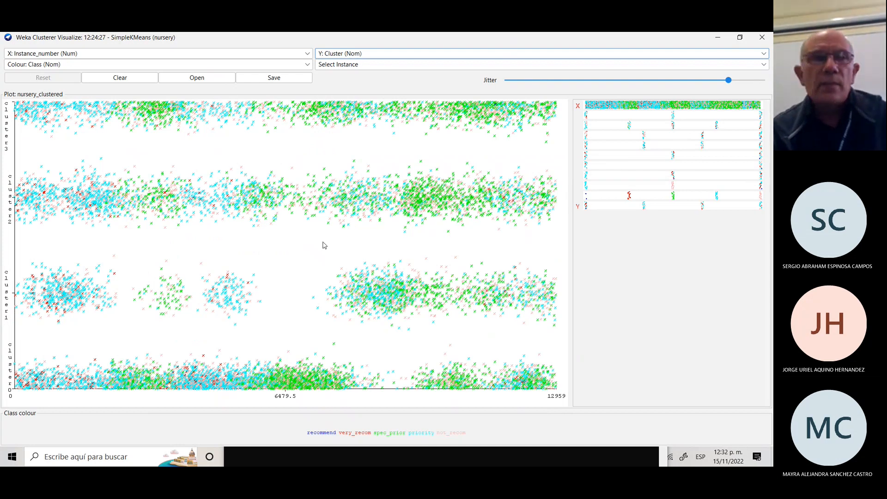
pyautogui.click(719, 37)
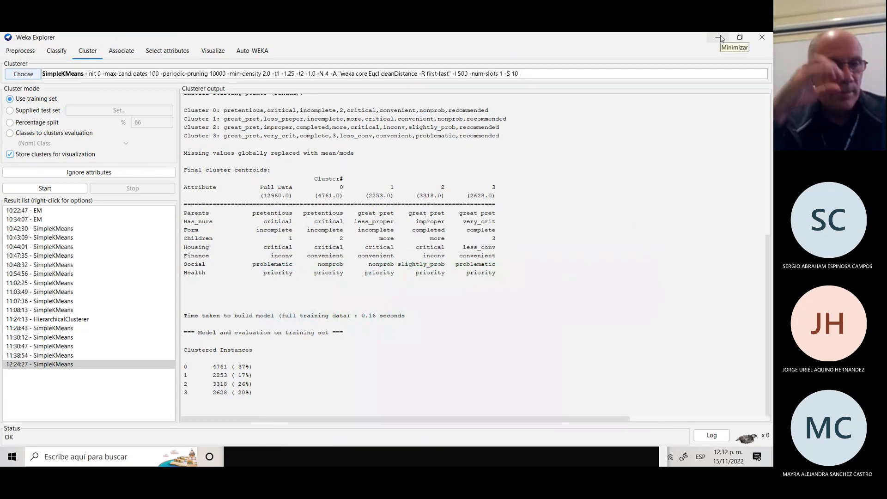
# Browse the nursery data in the Preprocess viewer, close it, and start opening another file.
pyautogui.click(16, 52)
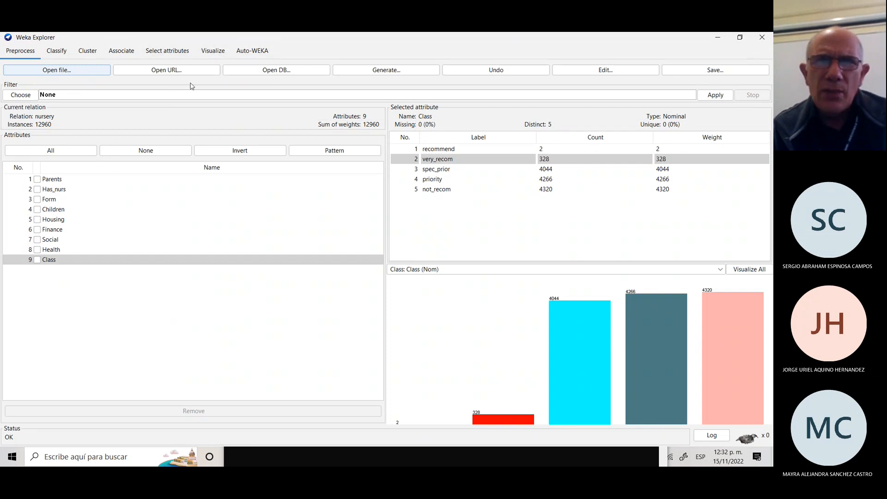
pyautogui.click(615, 72)
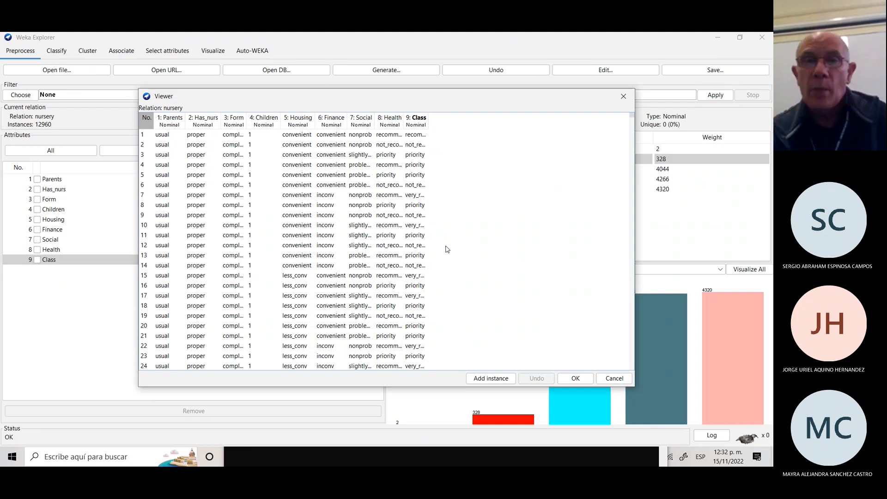
pyautogui.click(622, 97)
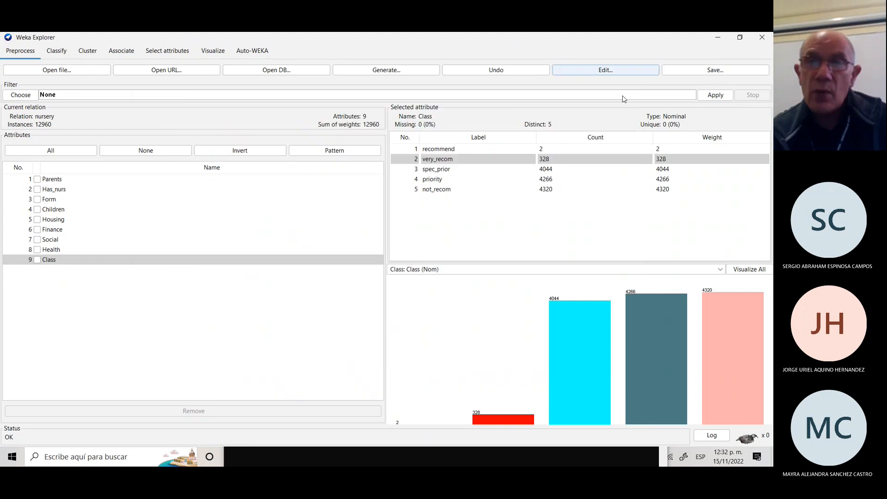
pyautogui.click(48, 71)
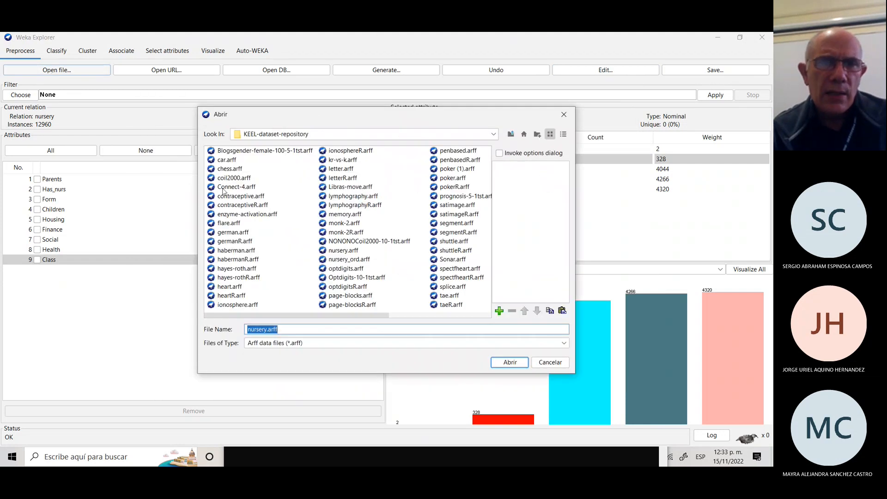
# Load nursery_ord.arff, page through its rows in the Viewer, then reload it (12960 instances, 9 attributes).
pyautogui.click(349, 259)
pyautogui.click(516, 364)
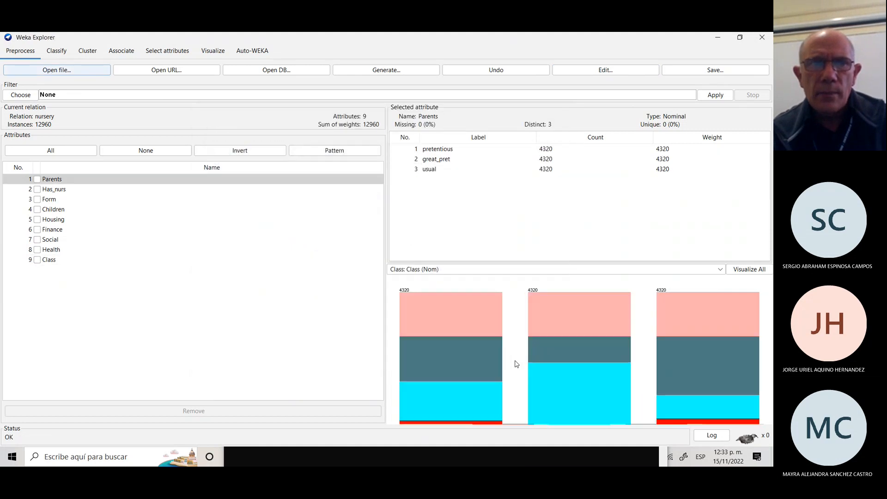
pyautogui.click(600, 71)
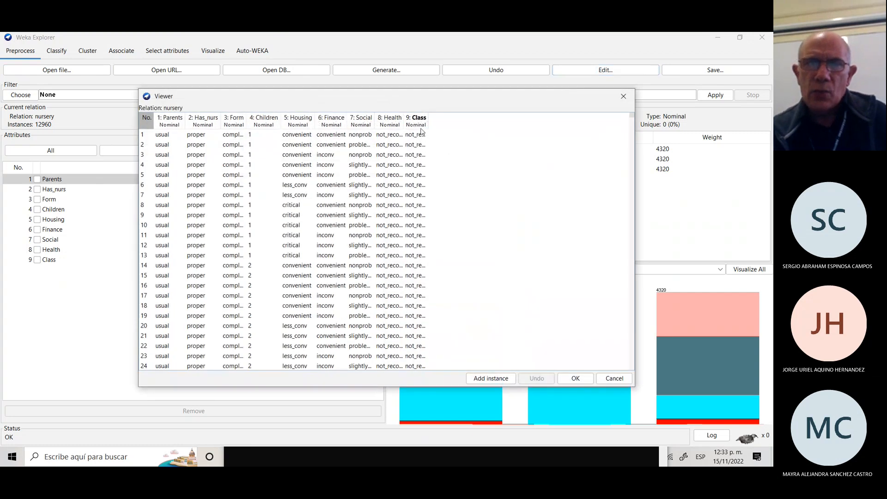
pyautogui.click(632, 283)
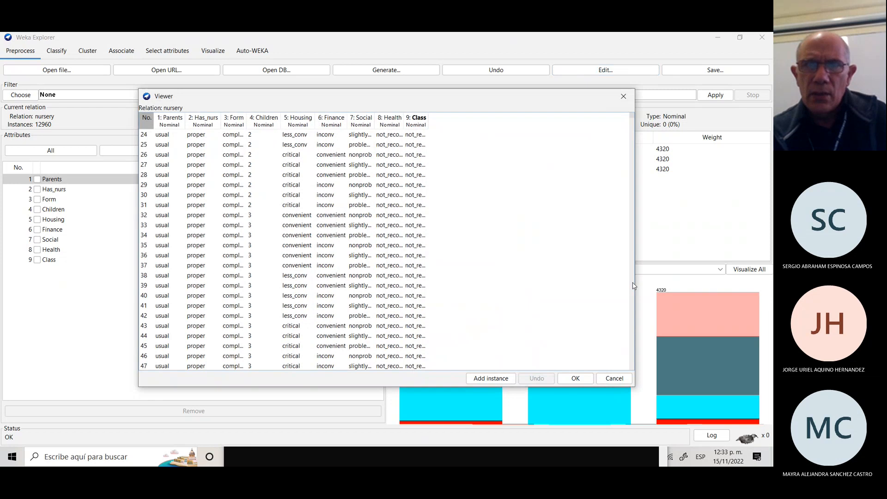
pyautogui.moveTo(633, 283); pyautogui.dragTo(633, 285)
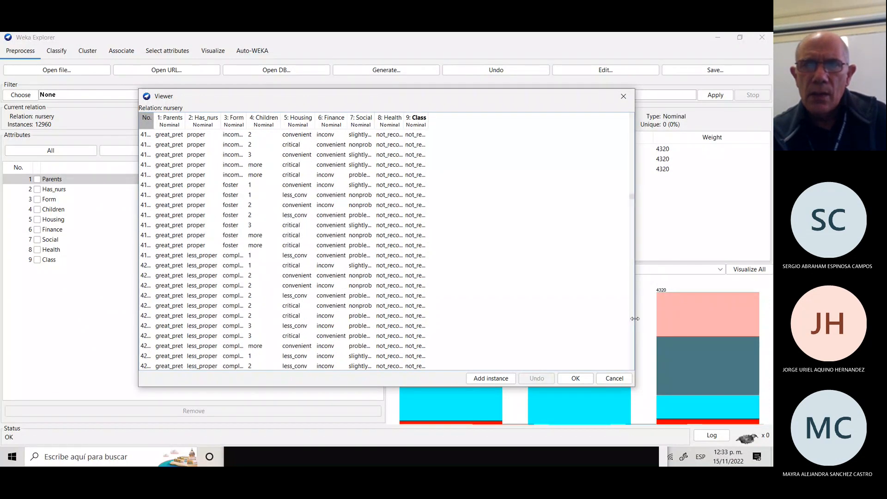
pyautogui.moveTo(633, 321); pyautogui.dragTo(632, 322)
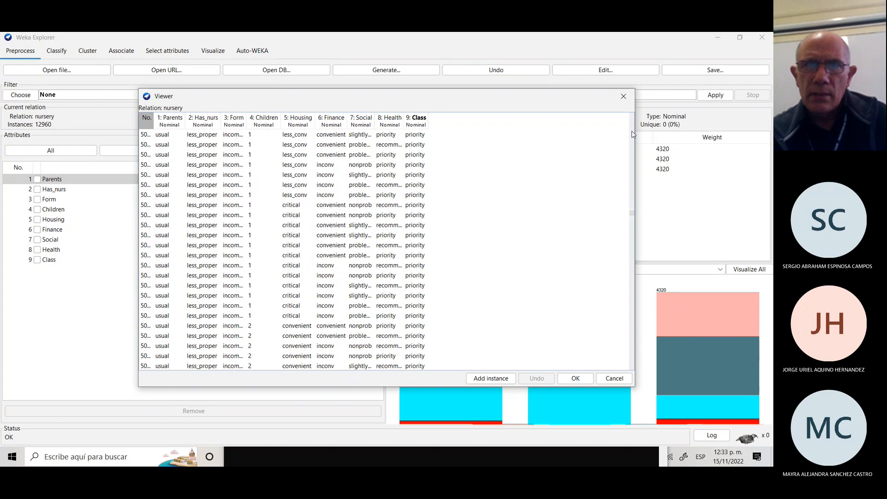
pyautogui.moveTo(632, 134); pyautogui.dragTo(633, 134)
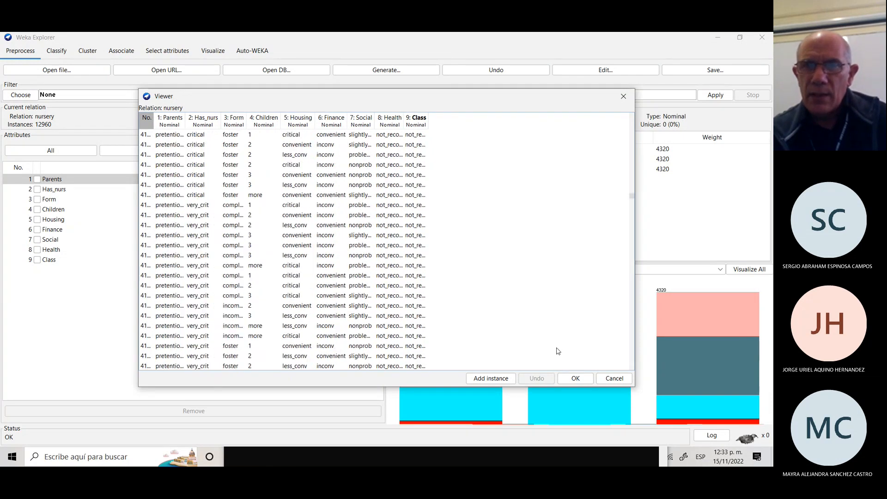
pyautogui.moveTo(633, 354); pyautogui.dragTo(633, 356)
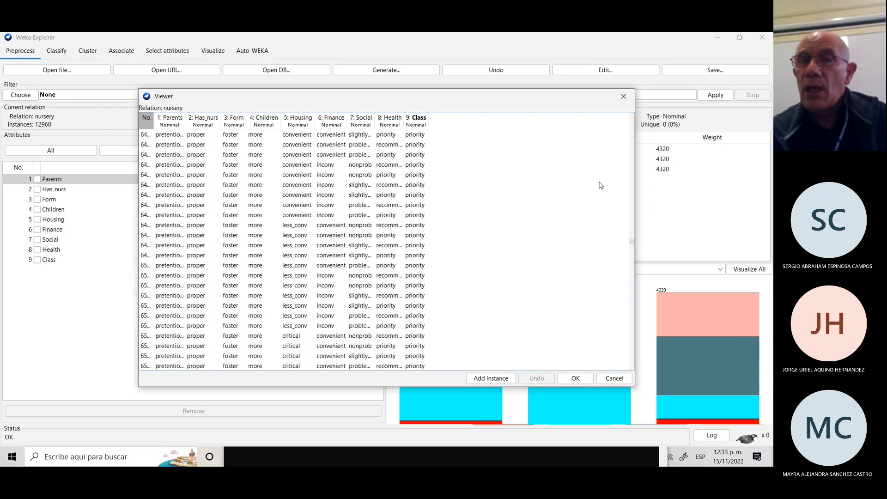
pyautogui.click(46, 69)
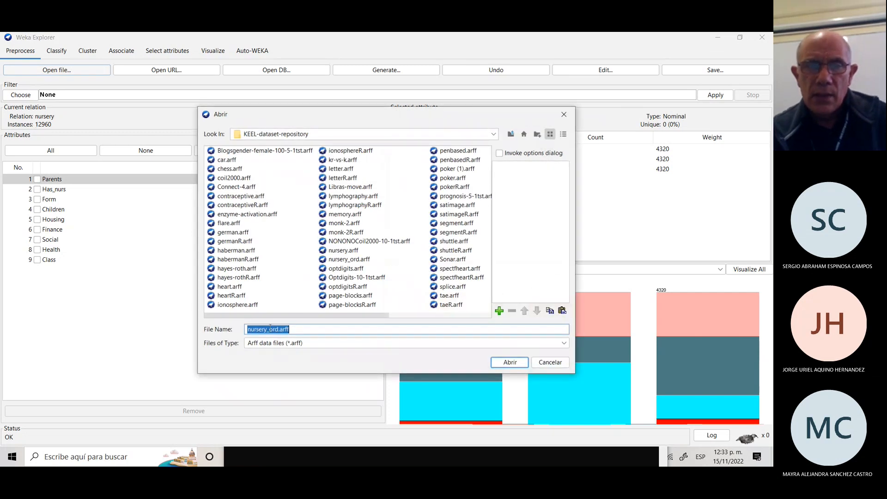
pyautogui.click(509, 362)
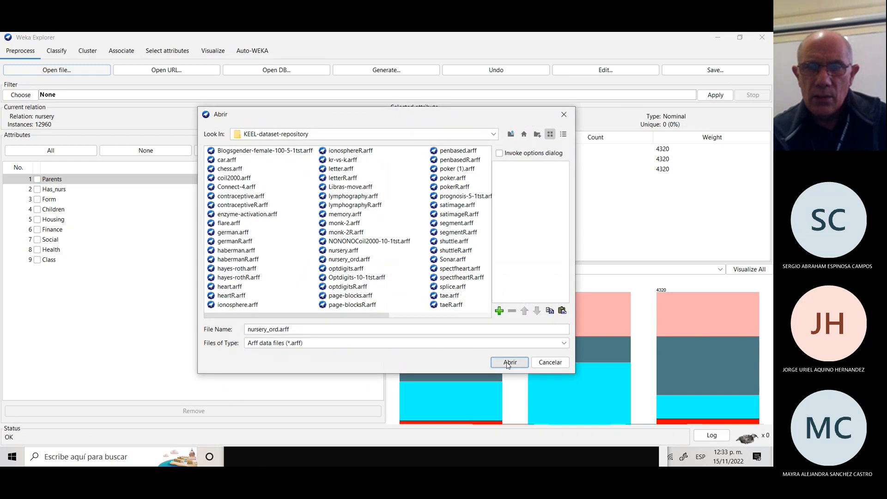
# Keep SimpleKMeans at 4 clusters and mark Class in the ignore-attributes list.
pyautogui.click(87, 51)
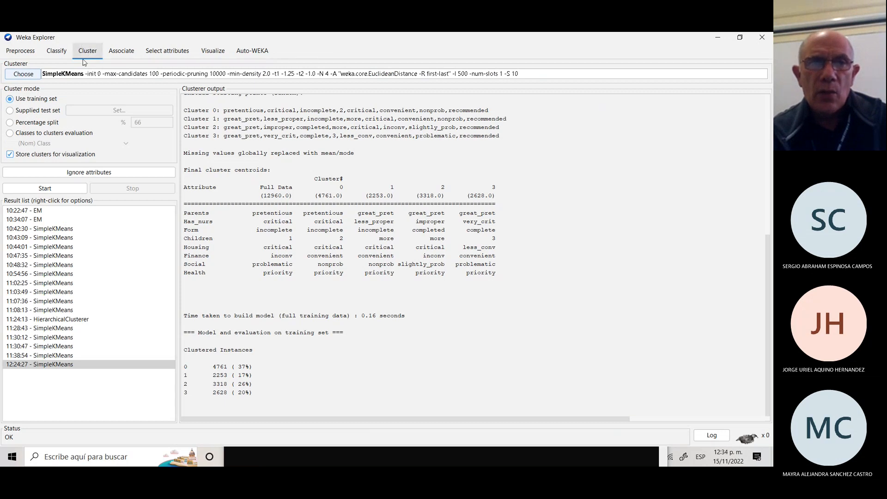
pyautogui.click(60, 75)
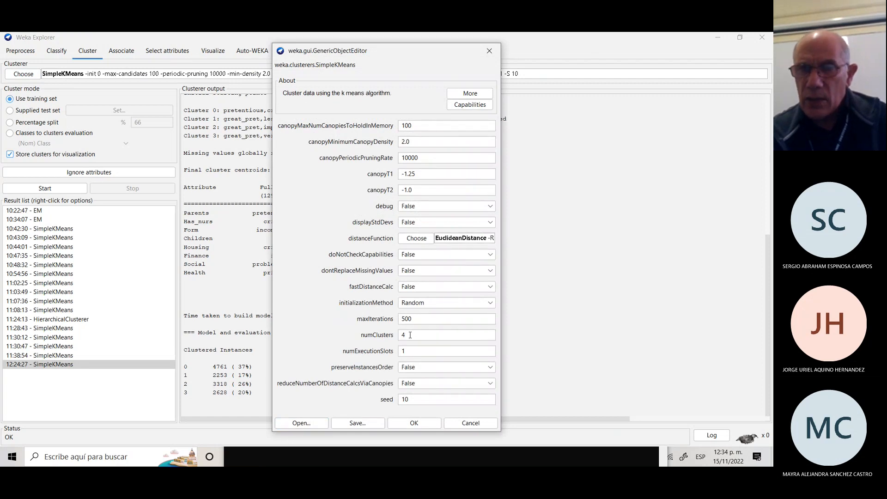
pyautogui.click(414, 423)
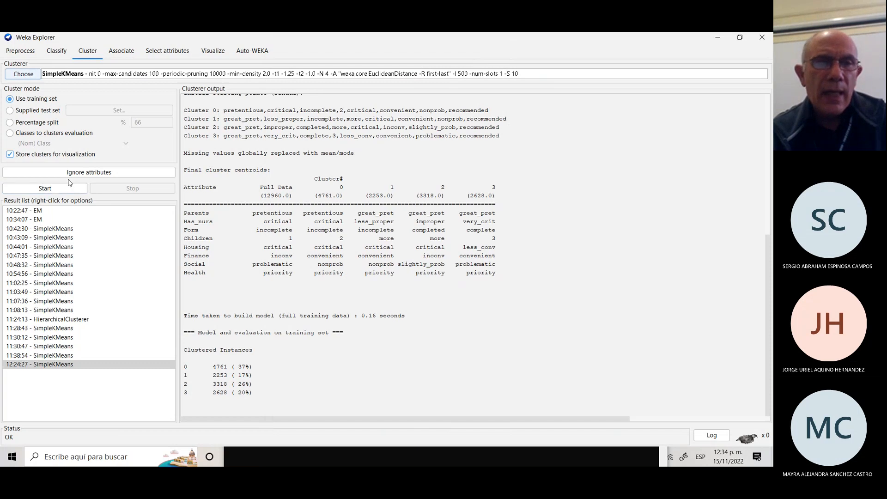
pyautogui.click(84, 172)
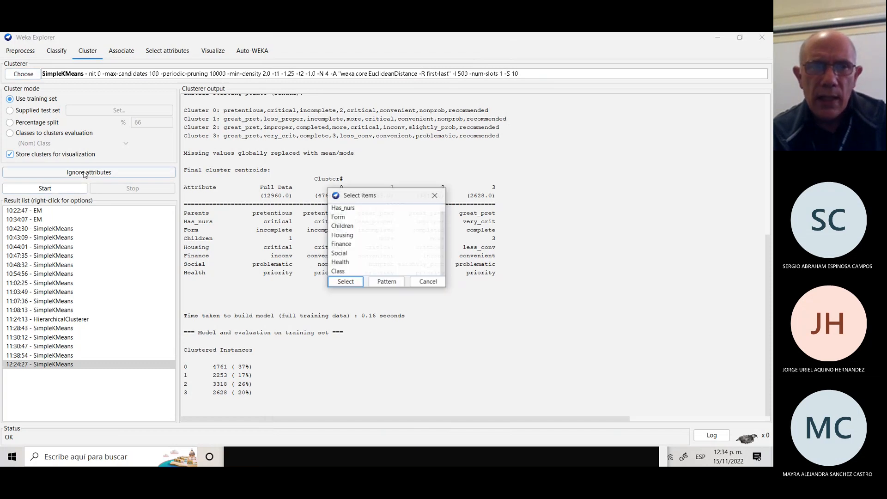
pyautogui.click(347, 273)
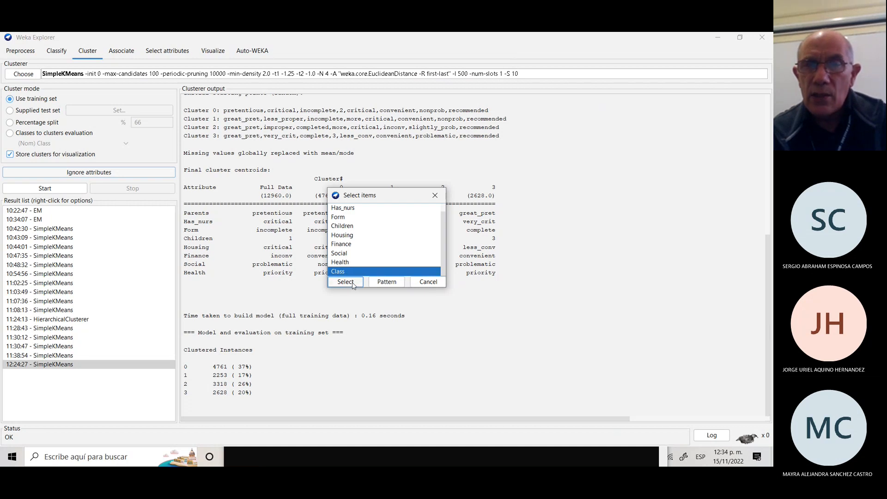
# Confirm Class as ignored, rerun SimpleKMeans, and review the 4125/3012/2949/2874 cluster sizes.
pyautogui.click(352, 283)
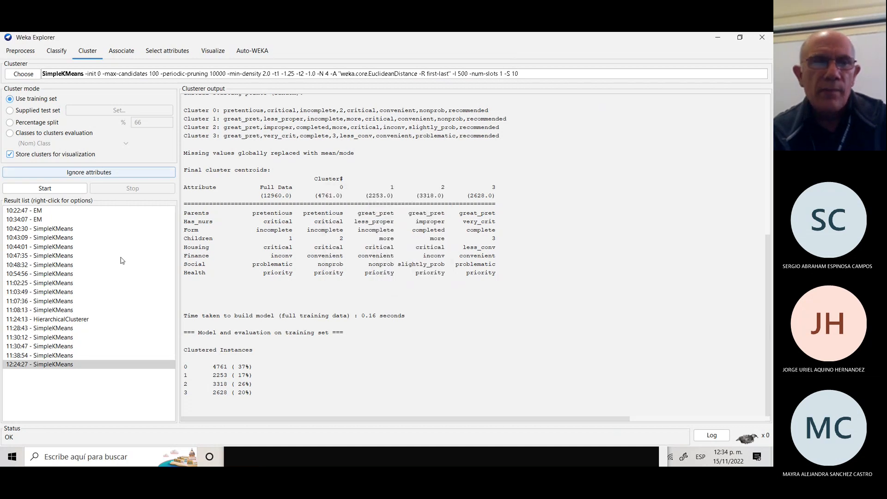
pyautogui.click(54, 187)
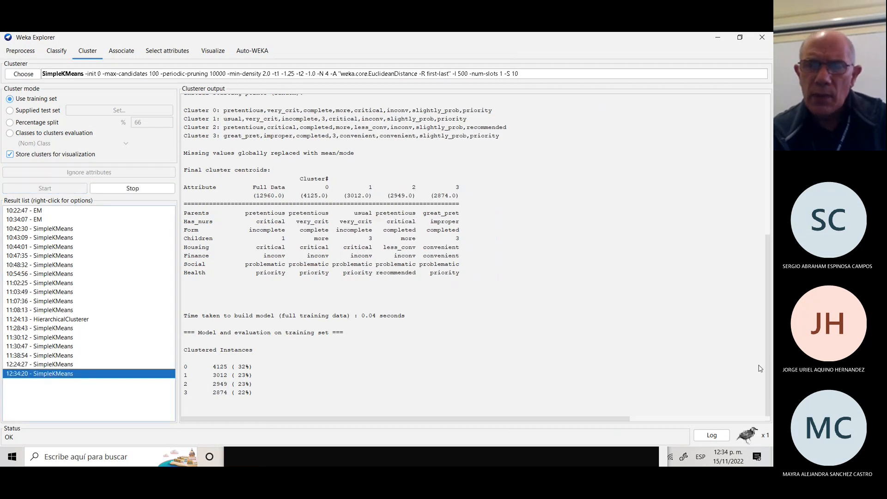
pyautogui.moveTo(766, 368); pyautogui.dragTo(766, 226)
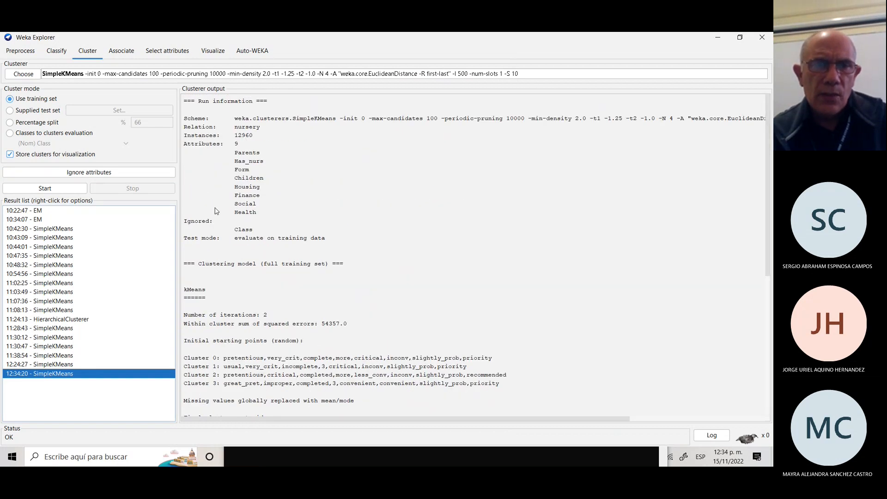
pyautogui.moveTo(184, 229); pyautogui.dragTo(770, 106)
pyautogui.click(671, 154)
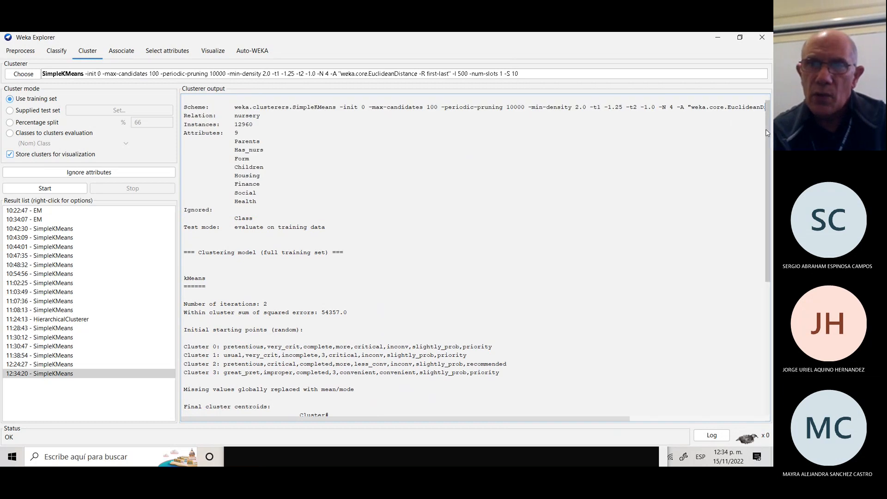
pyautogui.scroll(-10, 767, 139)
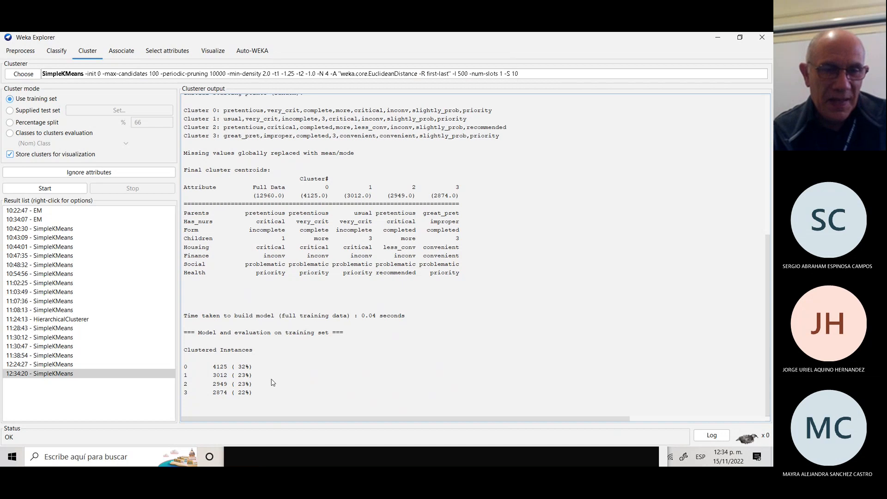
pyautogui.click(58, 365)
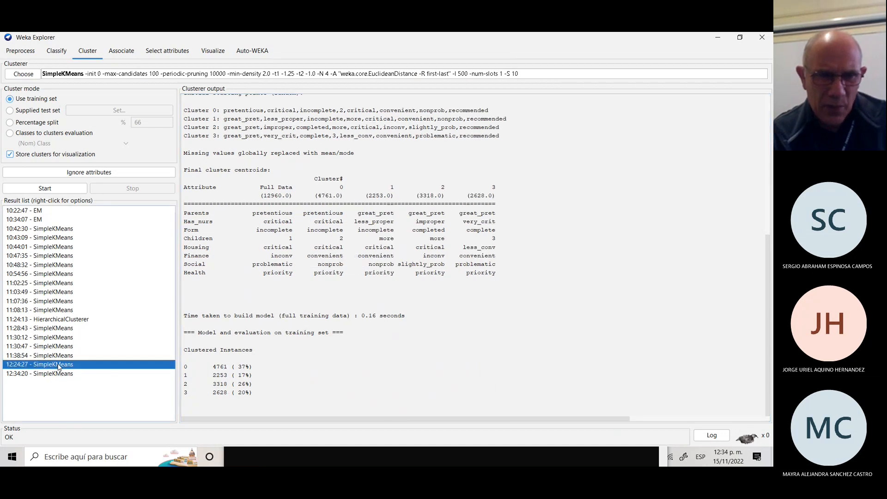
pyautogui.click(61, 374)
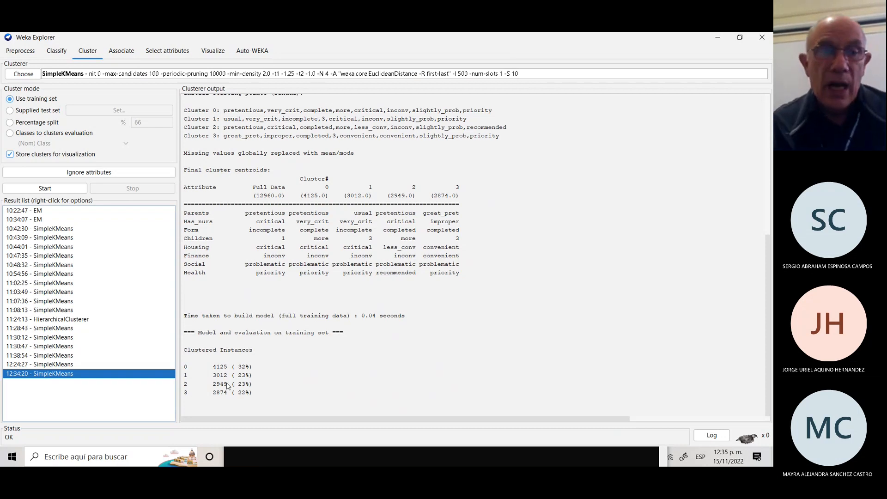
pyautogui.click(71, 365)
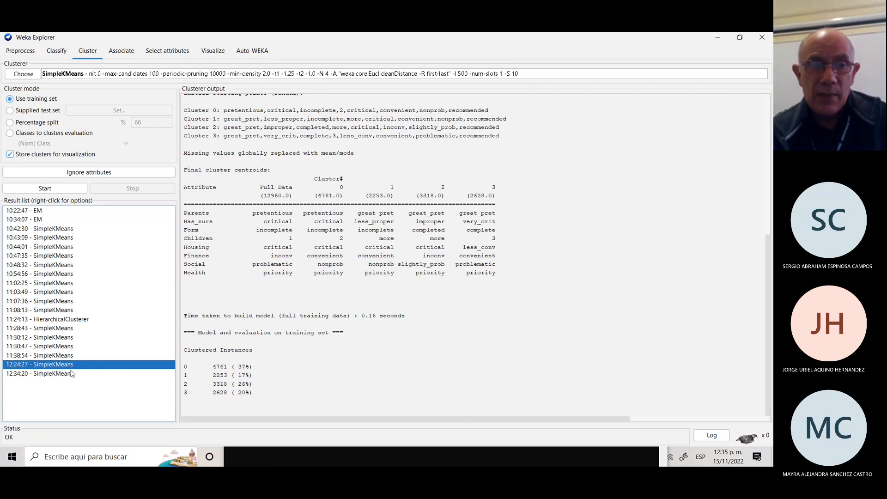
pyautogui.click(72, 374)
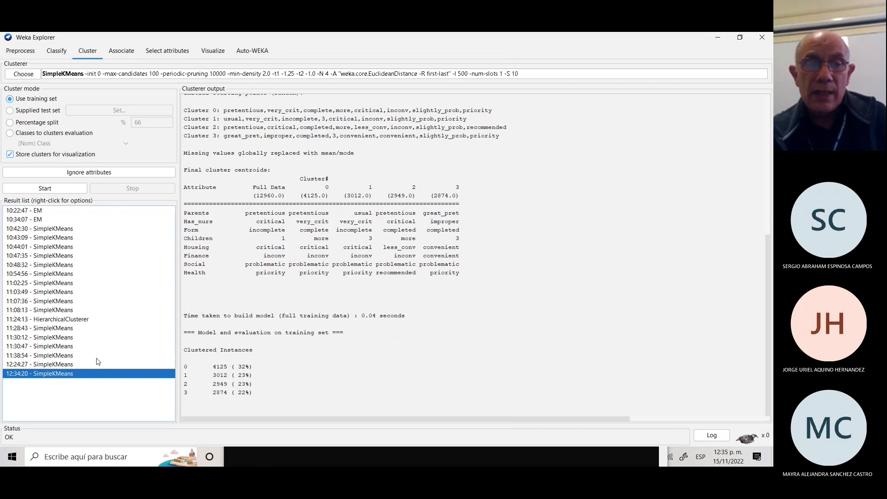
pyautogui.click(84, 365)
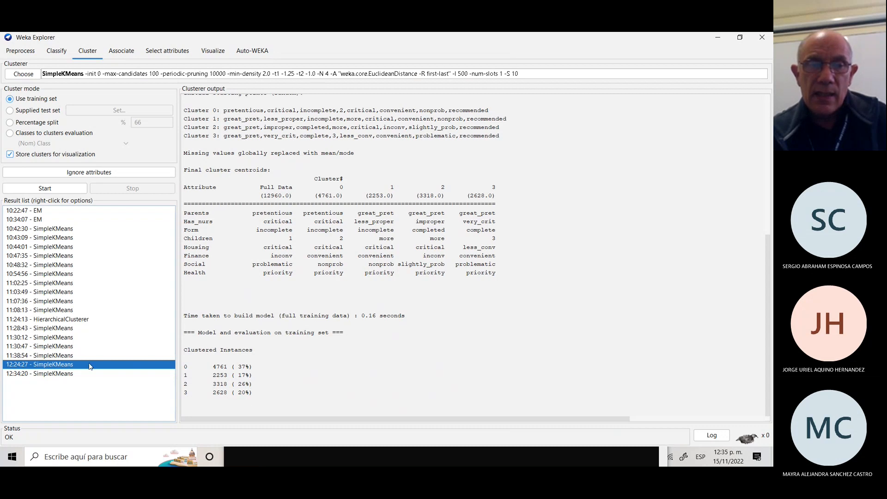
pyautogui.click(63, 374)
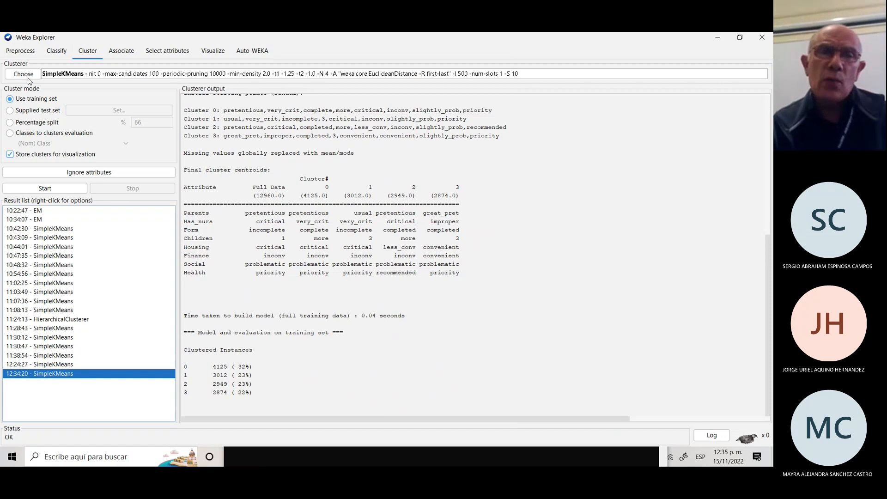
pyautogui.click(52, 74)
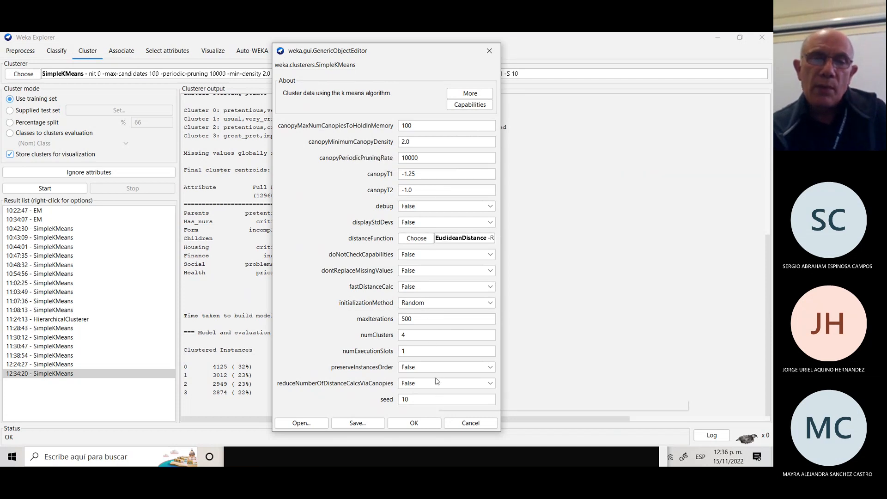
pyautogui.click(414, 422)
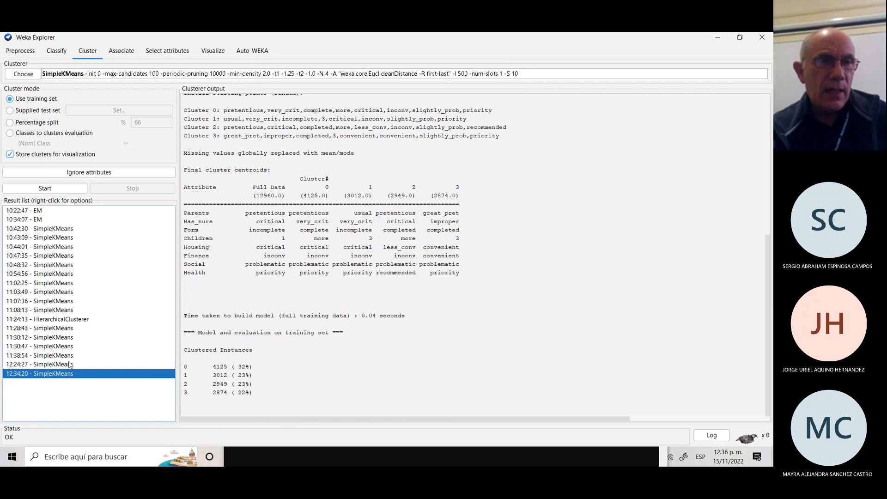
# Open the cluster-assignment plot for the 12:34:20 SimpleKMeans result.
pyautogui.rightClick(96, 376)
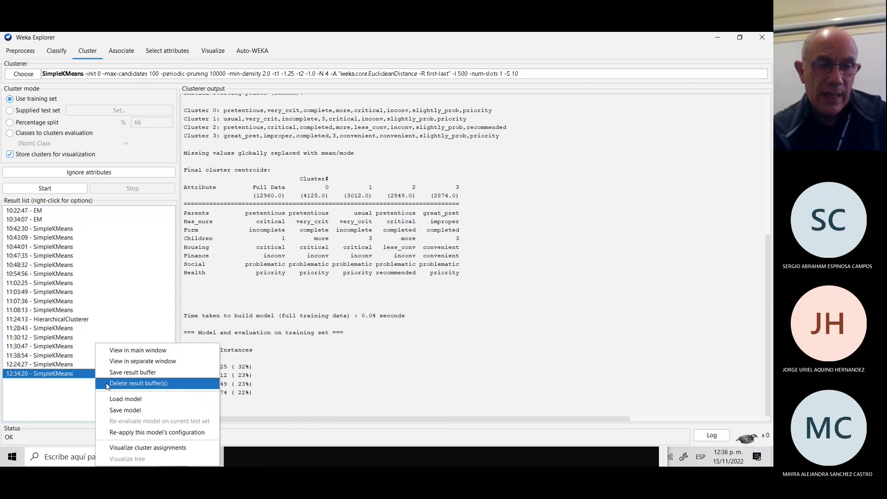
pyautogui.click(81, 378)
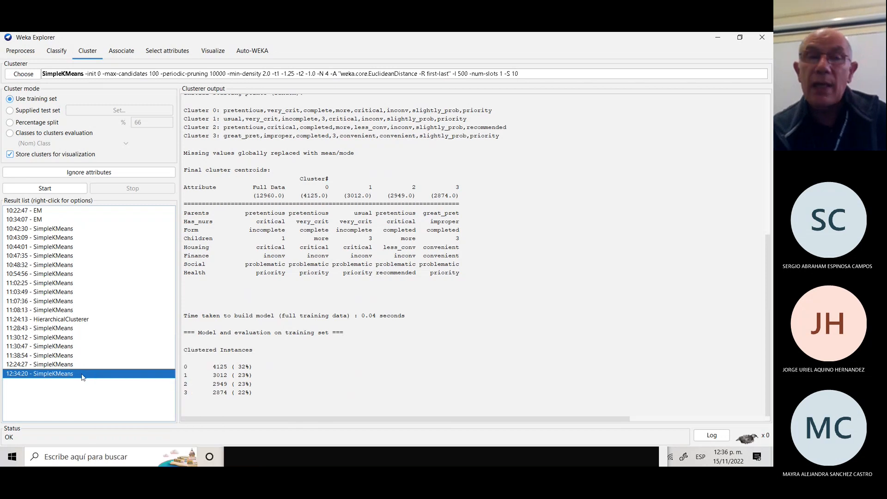
pyautogui.rightClick(123, 376)
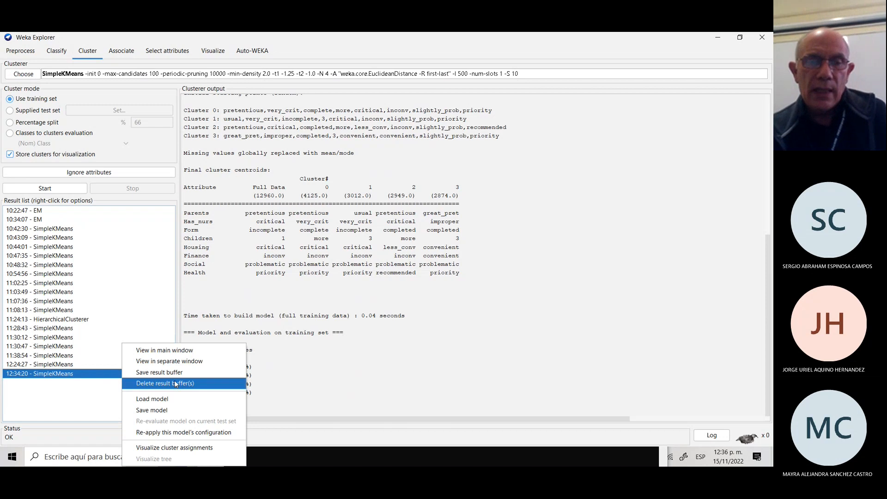
pyautogui.click(162, 448)
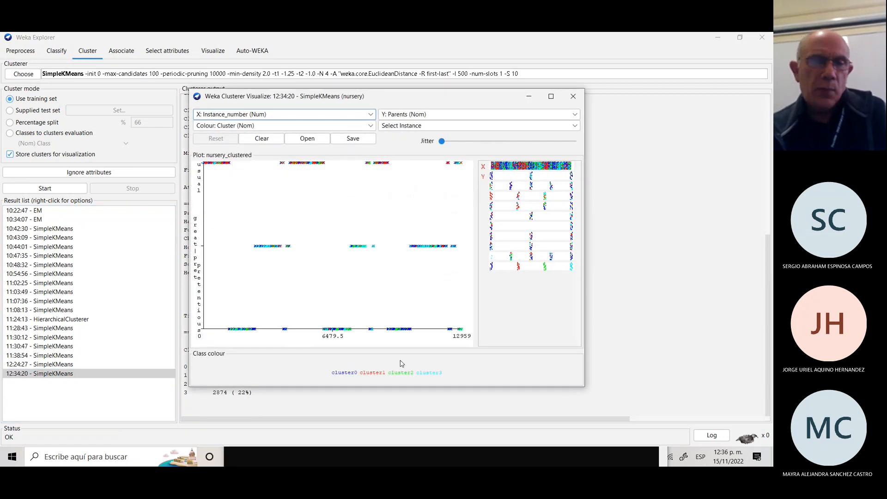
# Maximize the Weka Clusterer Visualize window showing the cluster assignment plot.
pyautogui.click(551, 97)
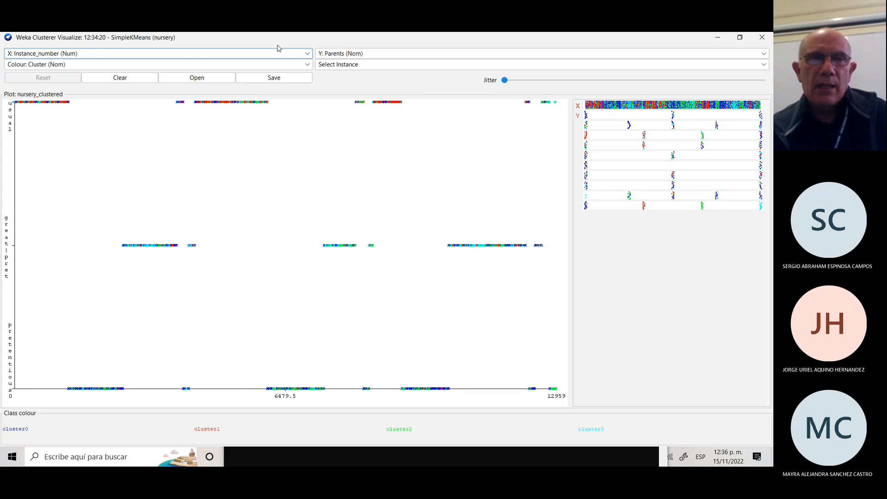
pyautogui.click(308, 56)
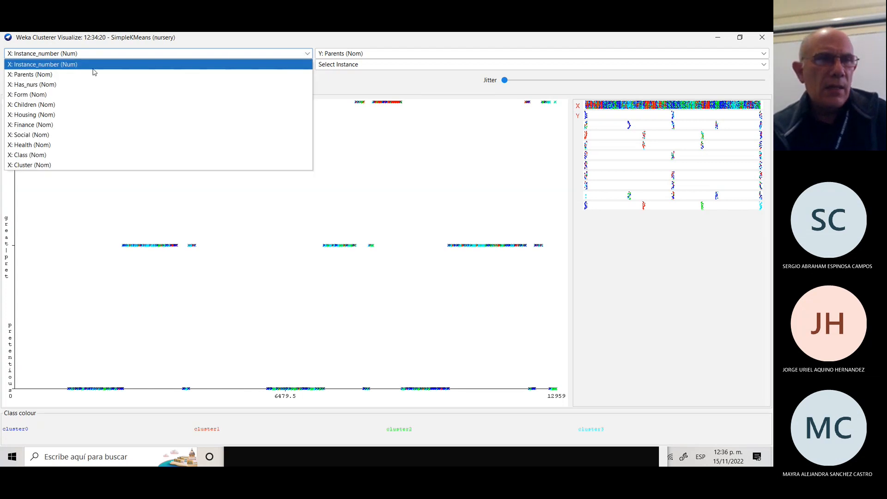
pyautogui.click(33, 165)
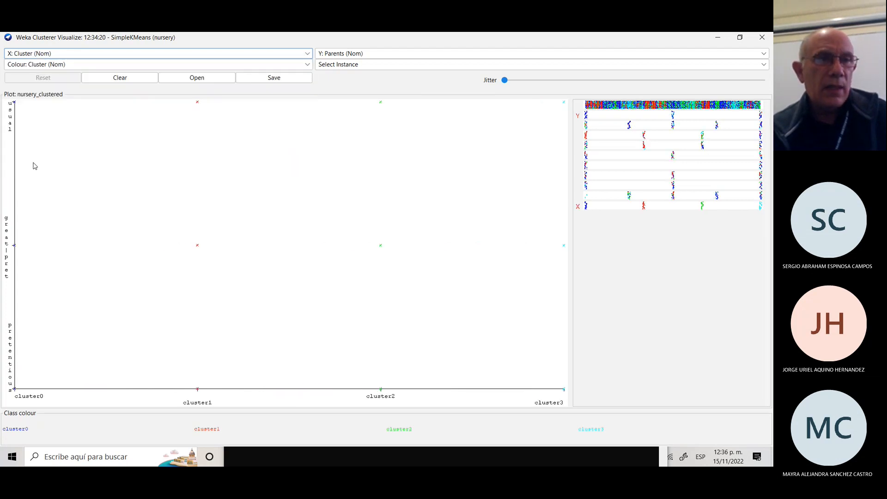
pyautogui.click(307, 65)
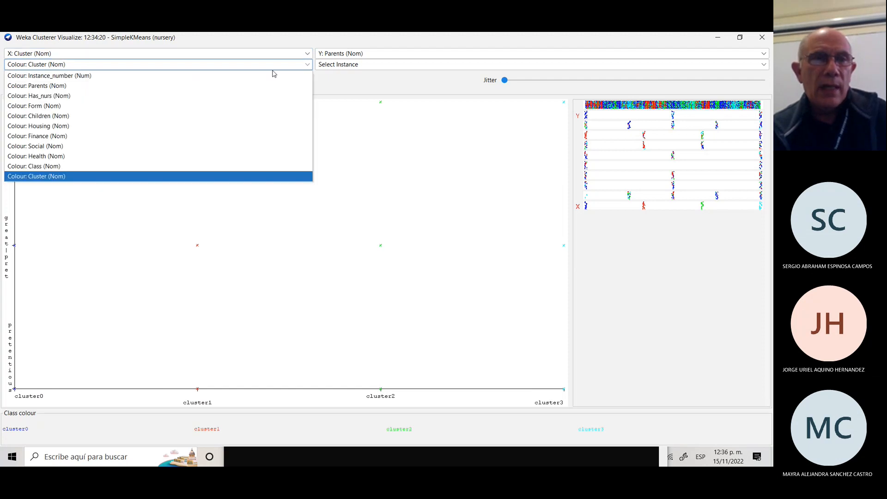
pyautogui.click(96, 167)
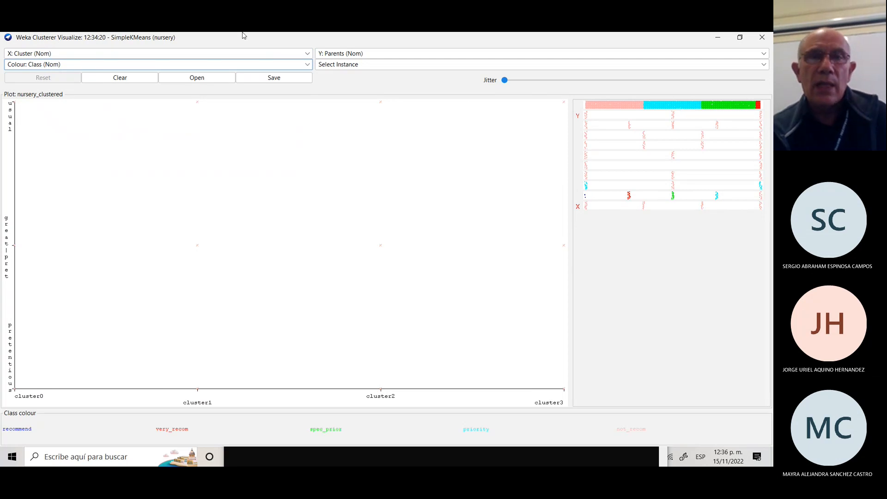
pyautogui.click(765, 55)
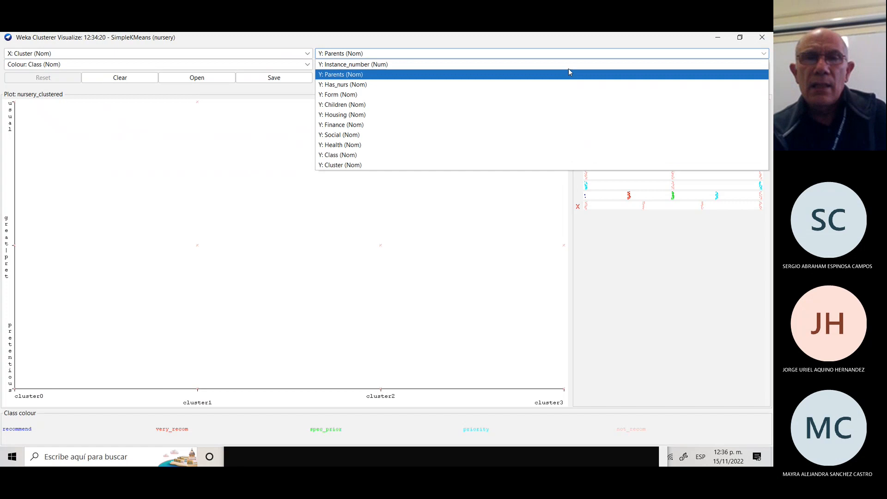
pyautogui.click(391, 157)
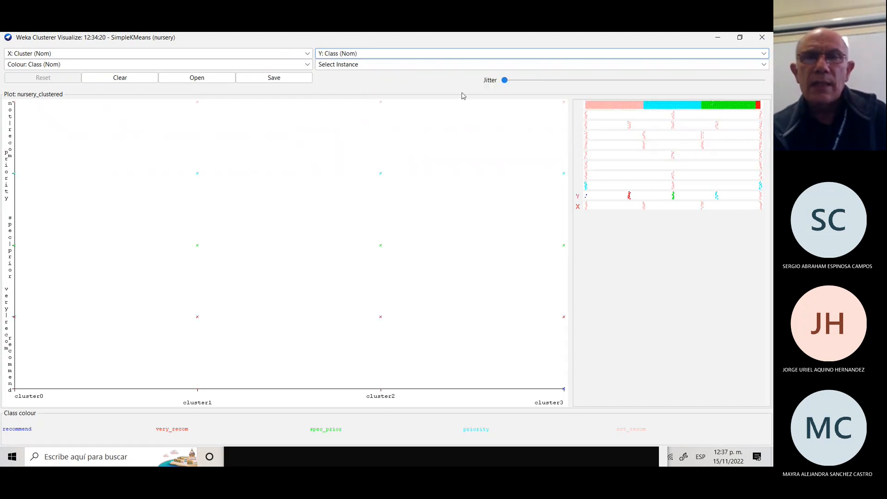
pyautogui.moveTo(505, 81); pyautogui.dragTo(740, 81)
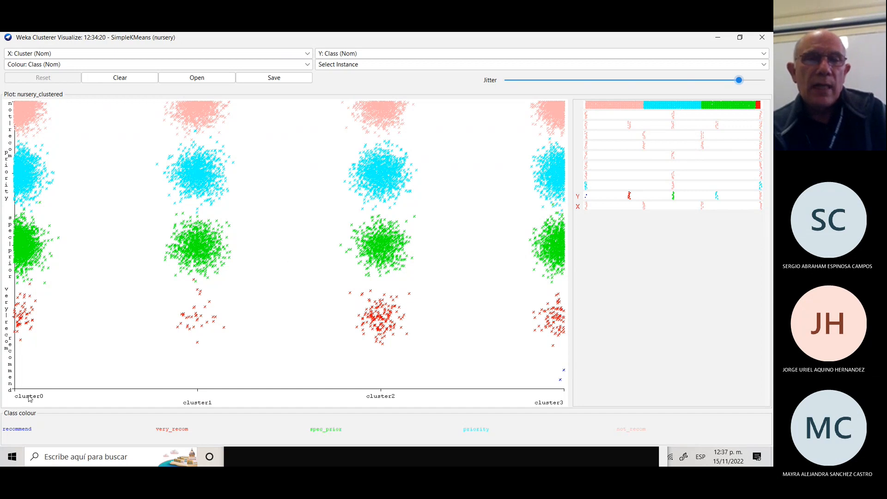
# Switch the plot's X axis to Instance_number (Num).
pyautogui.click(308, 55)
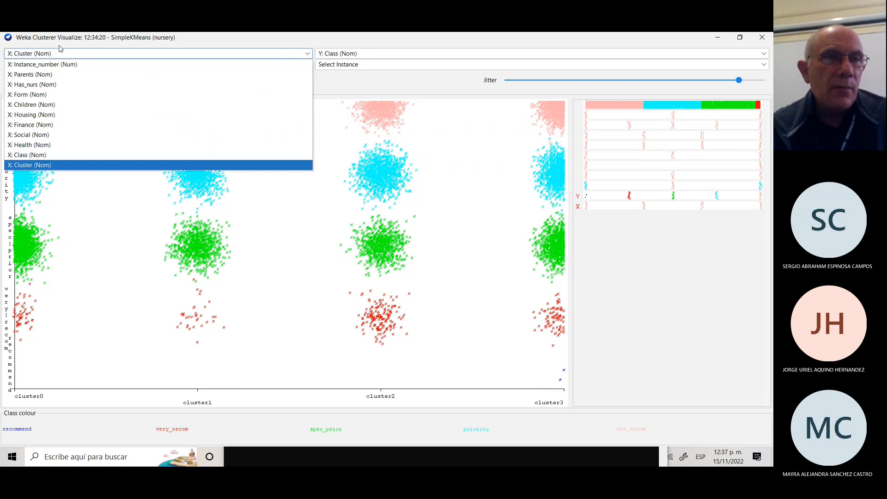
pyautogui.click(52, 65)
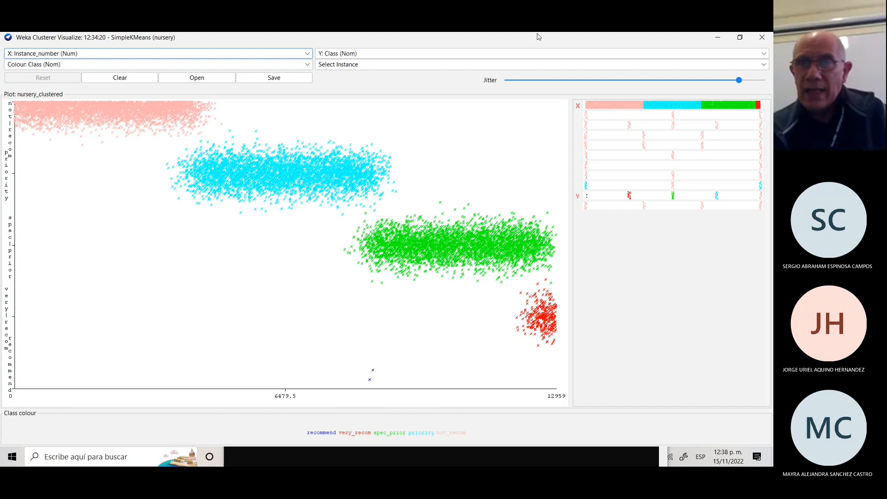
# Switch the plot's Y axis to Cluster (Nom), keeping Class colouring.
pyautogui.click(763, 54)
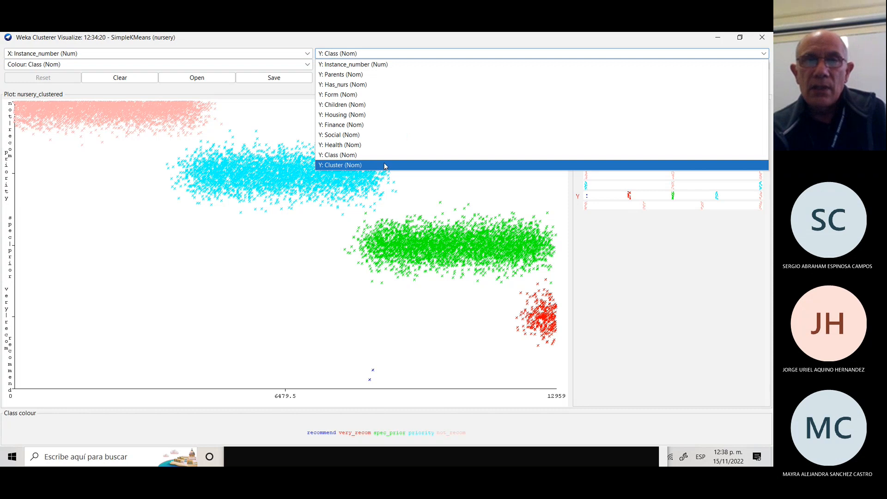
pyautogui.click(384, 166)
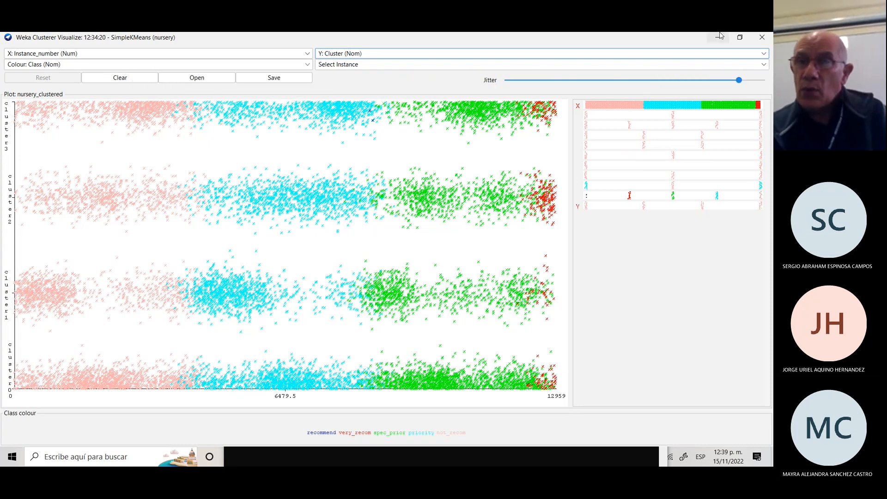
# Close the plot and change SimpleKMeans numClusters from 4 to 6.
pyautogui.click(763, 38)
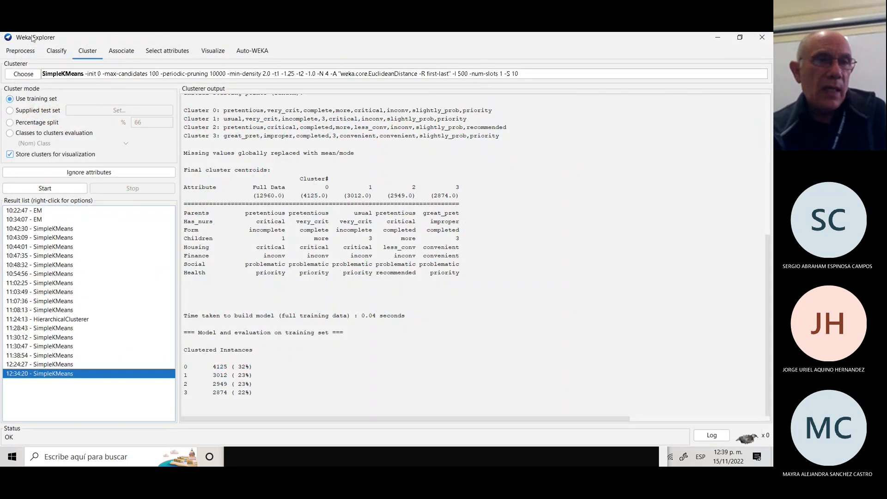
pyautogui.click(60, 75)
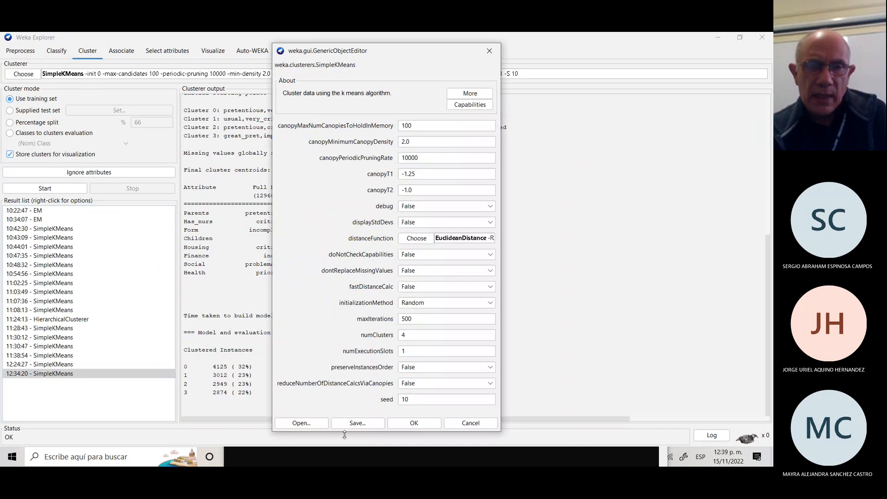
pyautogui.click(404, 335)
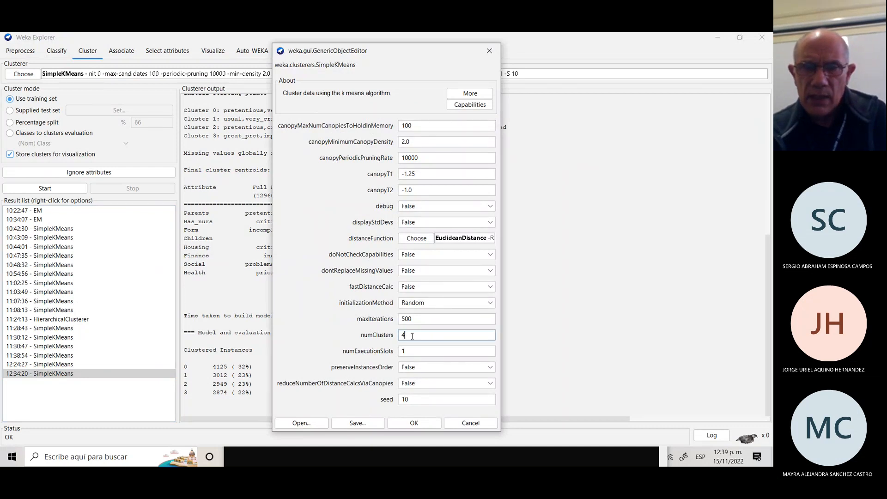
pyautogui.doubleClick(403, 335)
pyautogui.write('6')
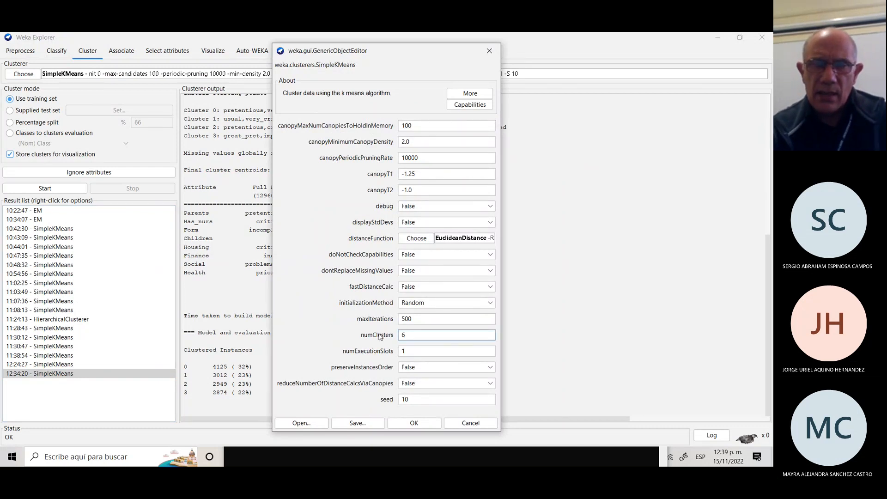
pyautogui.click(414, 424)
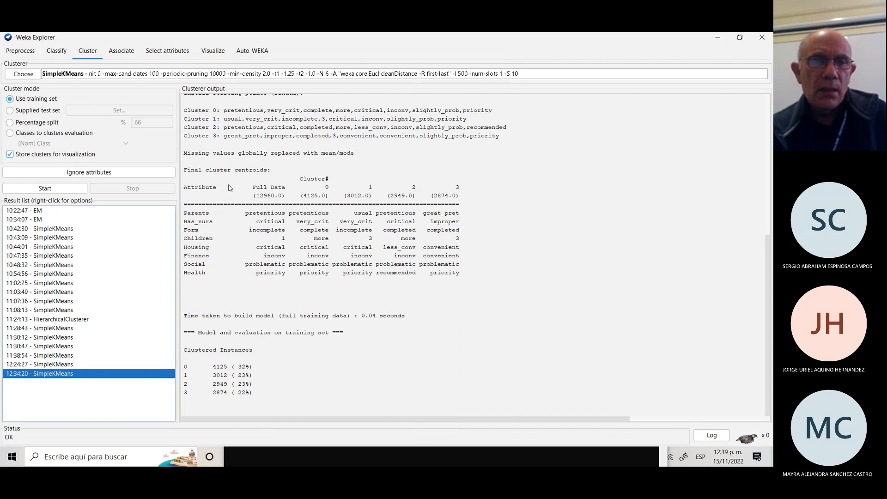
# Rerun SimpleKMeans, producing six clusters of 3420, 2389, 2311, 2045, 1633 and 1162 instances.
pyautogui.click(46, 189)
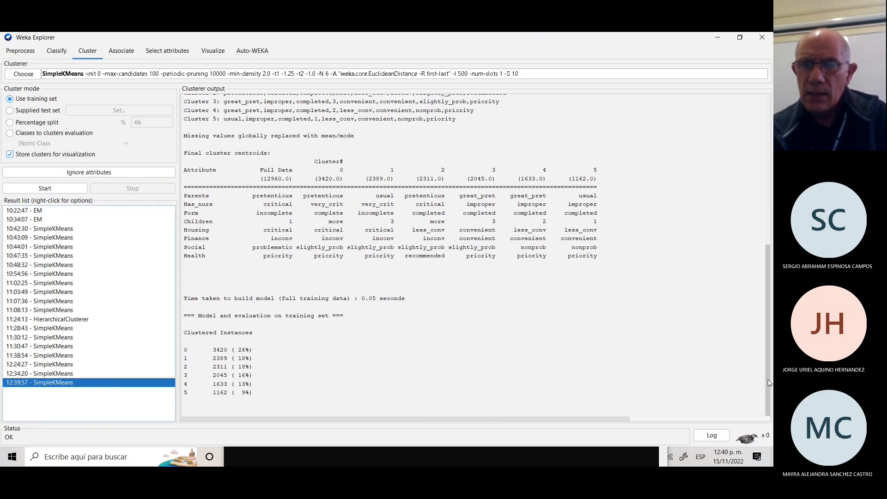
pyautogui.moveTo(769, 382); pyautogui.dragTo(761, 272)
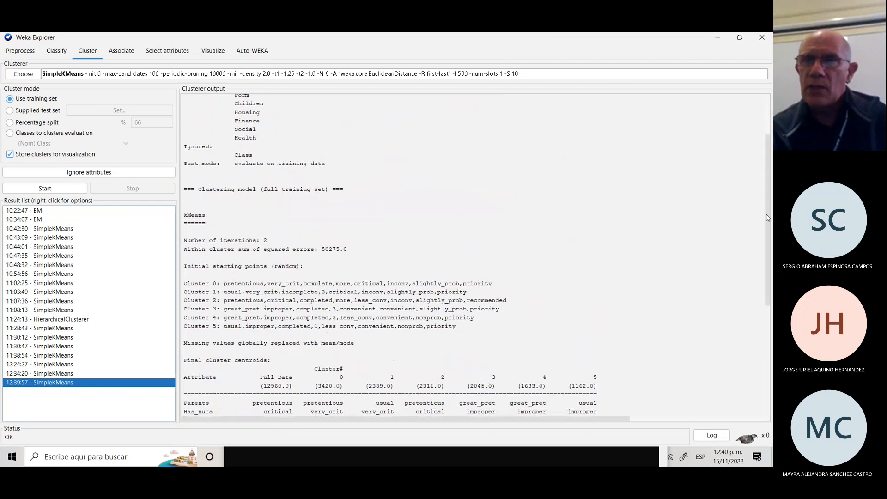
pyautogui.moveTo(768, 276); pyautogui.dragTo(767, 386)
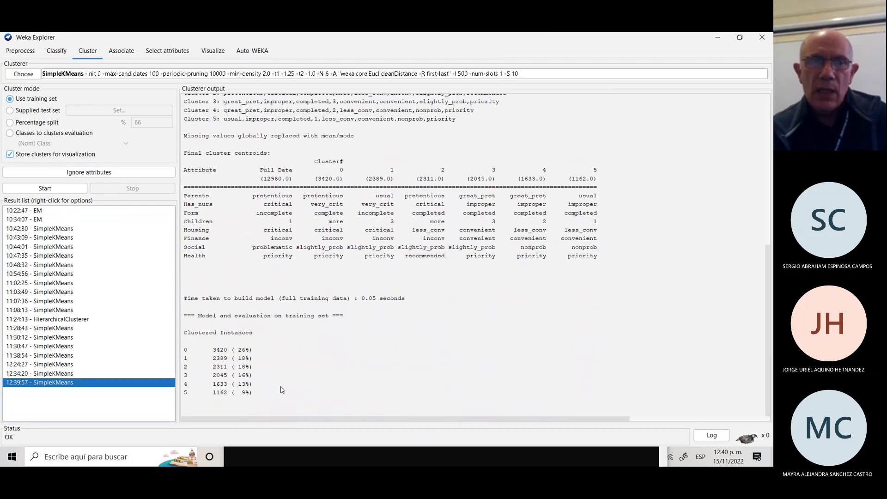
# Open the 12:39:57 result's cluster assignment plot in a maximized window.
pyautogui.rightClick(97, 383)
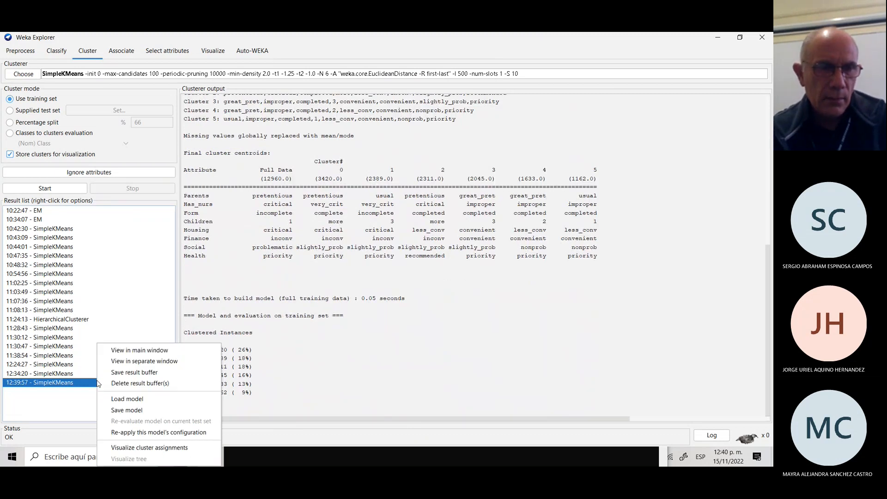
pyautogui.click(159, 447)
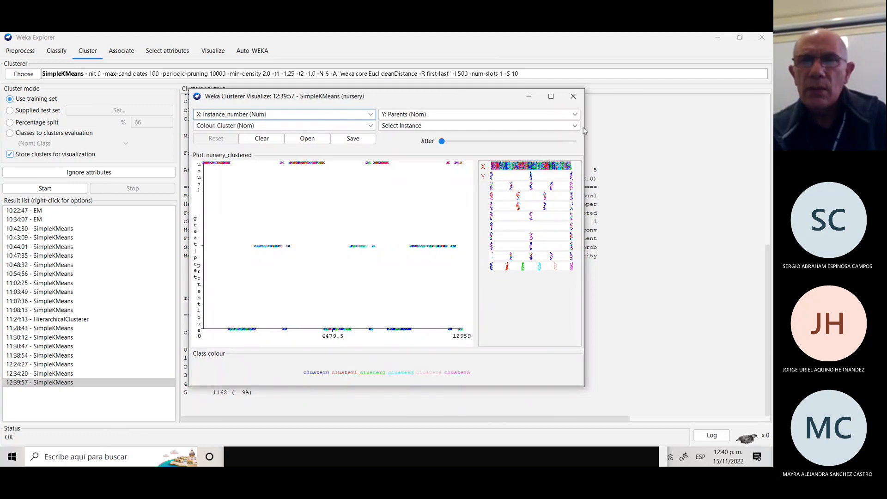
pyautogui.click(551, 96)
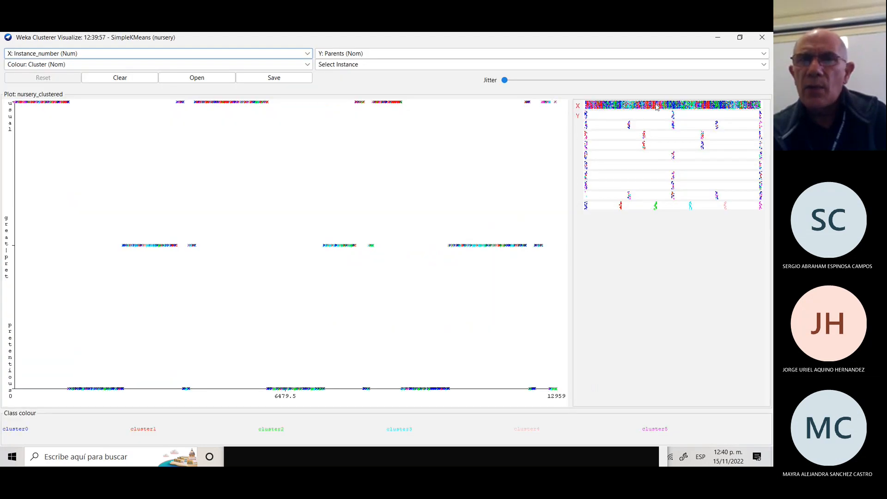
# Plot Cluster (Y) against Class (X), coloured by Class, with heavy jitter.
pyautogui.click(764, 54)
pyautogui.click(387, 165)
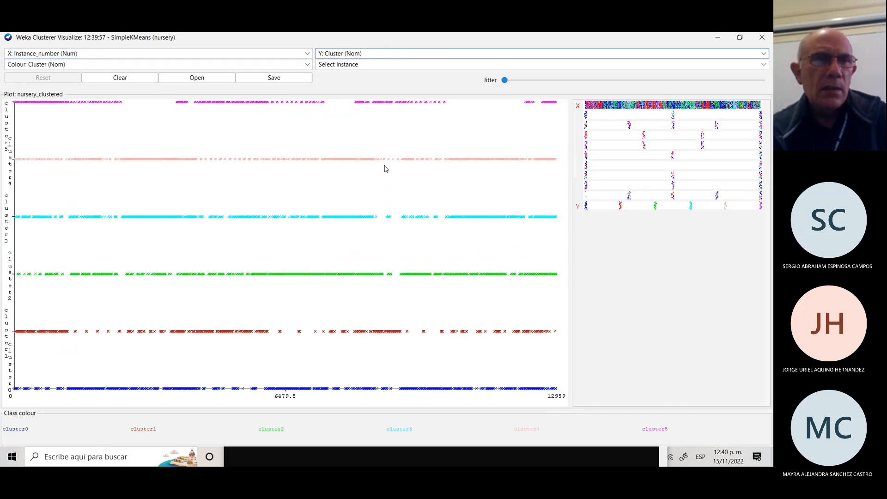
pyautogui.click(307, 66)
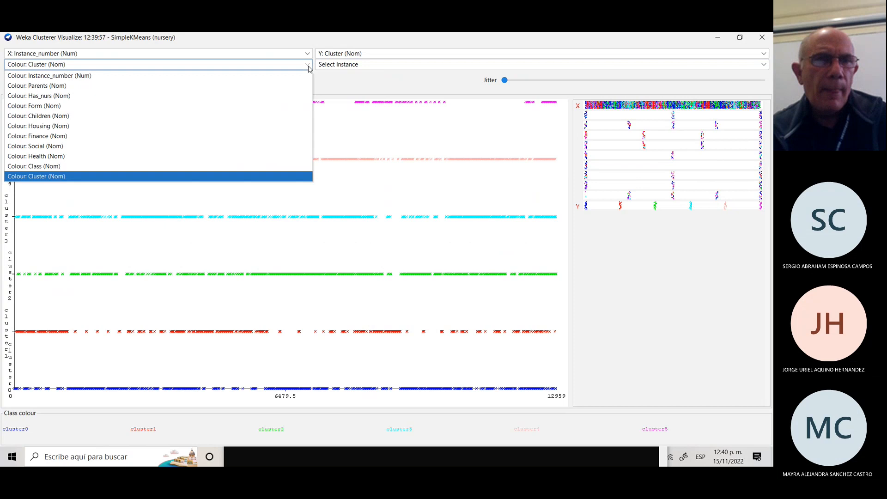
pyautogui.click(27, 167)
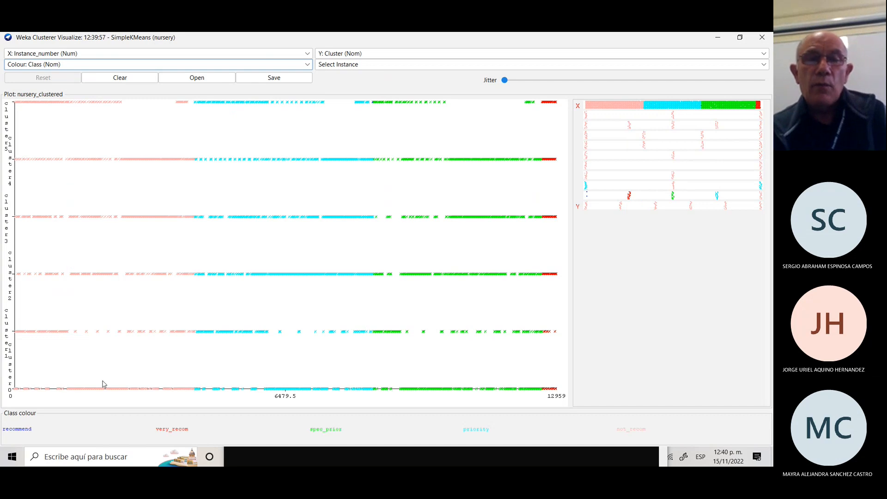
pyautogui.click(307, 54)
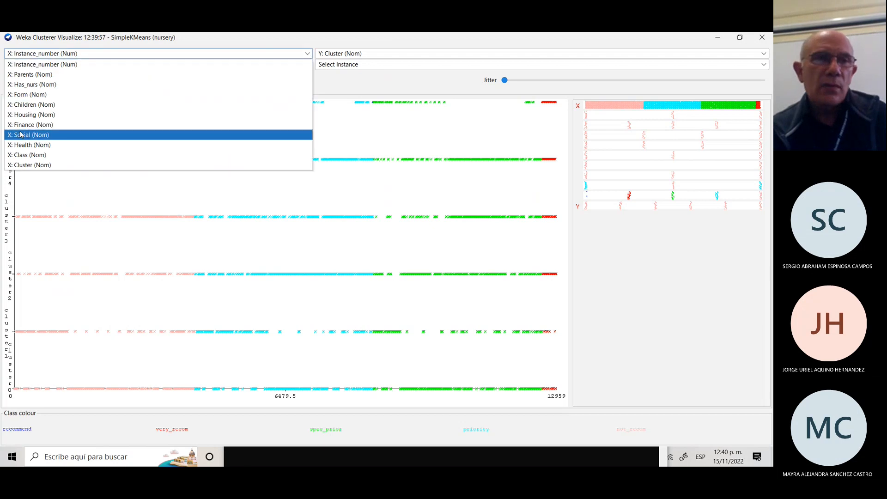
pyautogui.click(41, 155)
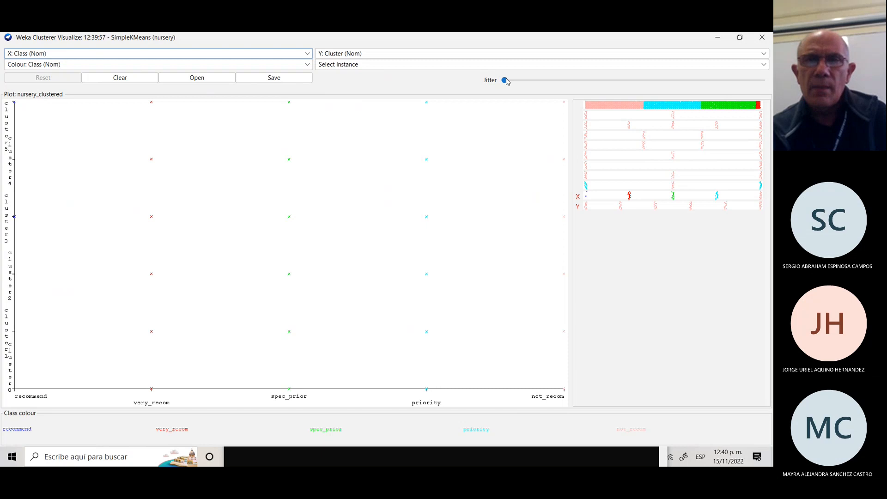
pyautogui.moveTo(506, 81); pyautogui.dragTo(705, 91)
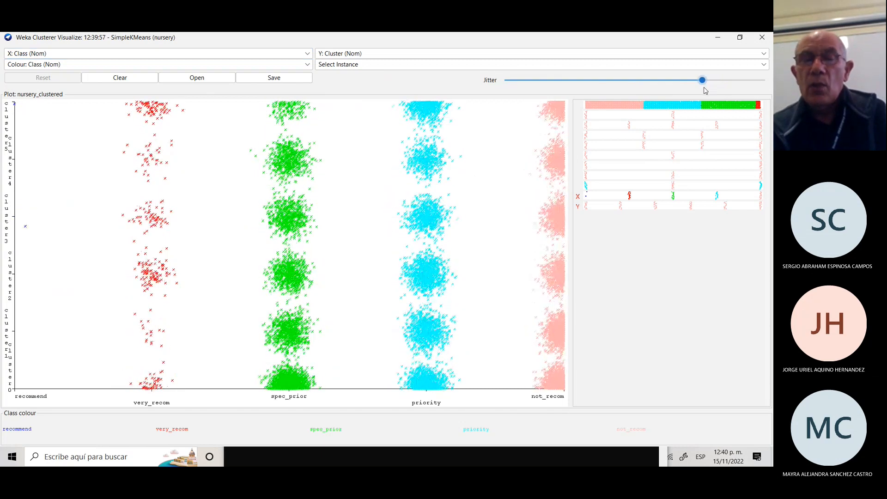
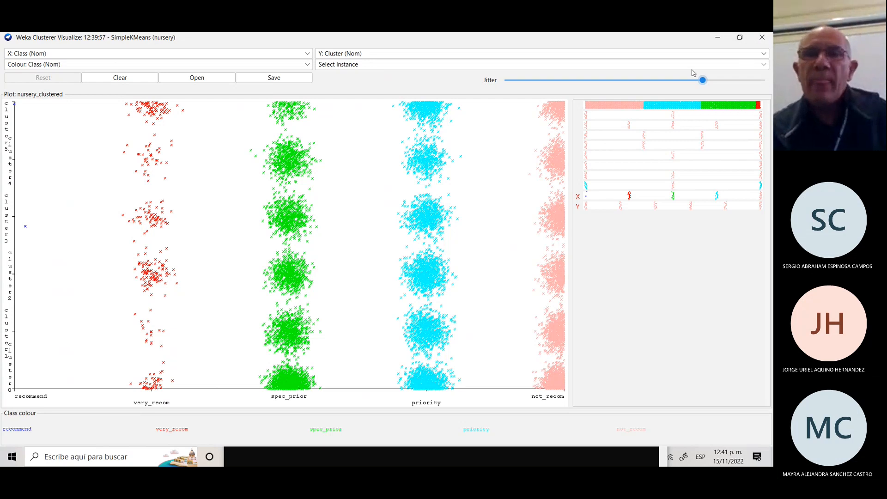
# Reopen the 12:39:57 SimpleKMeans result's cluster assignment plot in a maximized window.
pyautogui.click(760, 40)
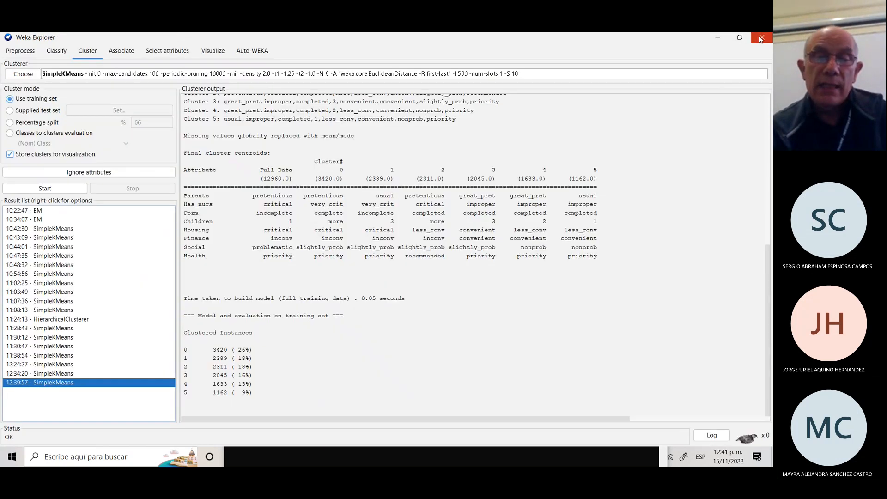
pyautogui.rightClick(120, 385)
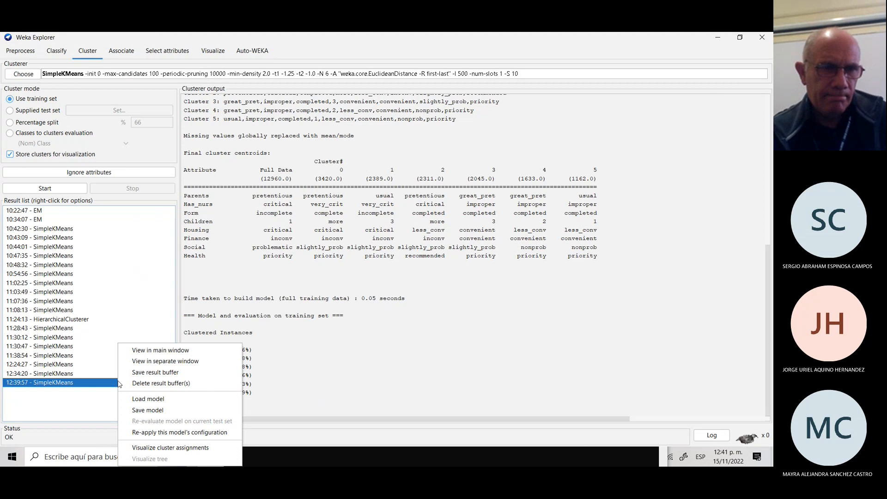
pyautogui.click(327, 372)
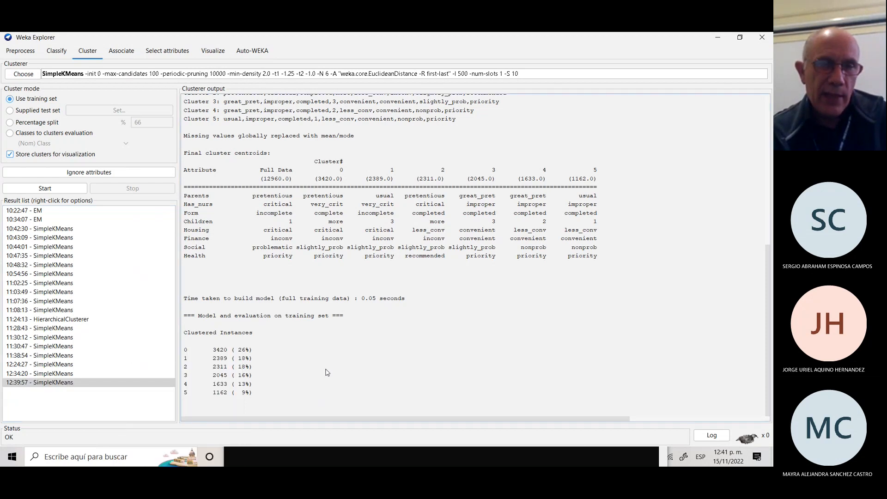
pyautogui.rightClick(90, 383)
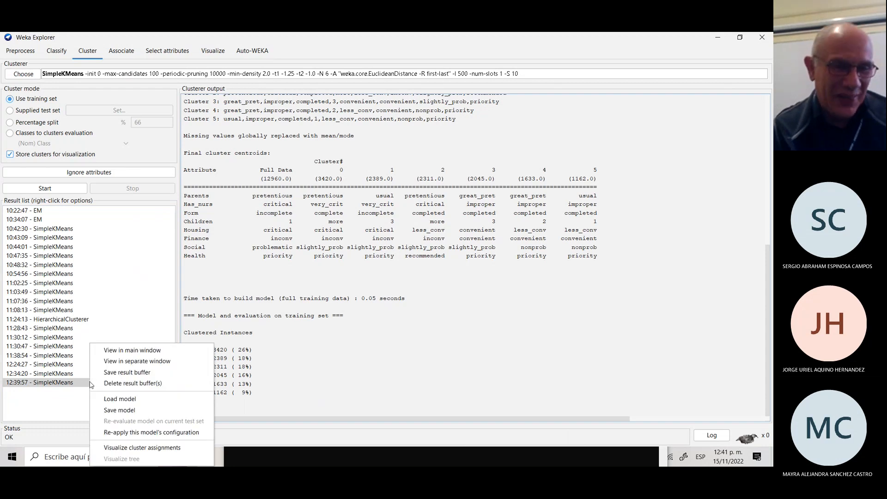
pyautogui.click(149, 449)
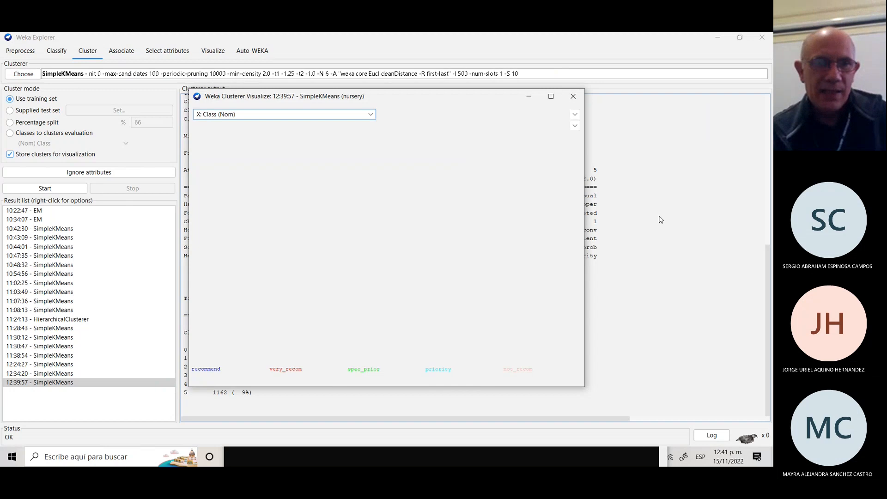
pyautogui.click(551, 98)
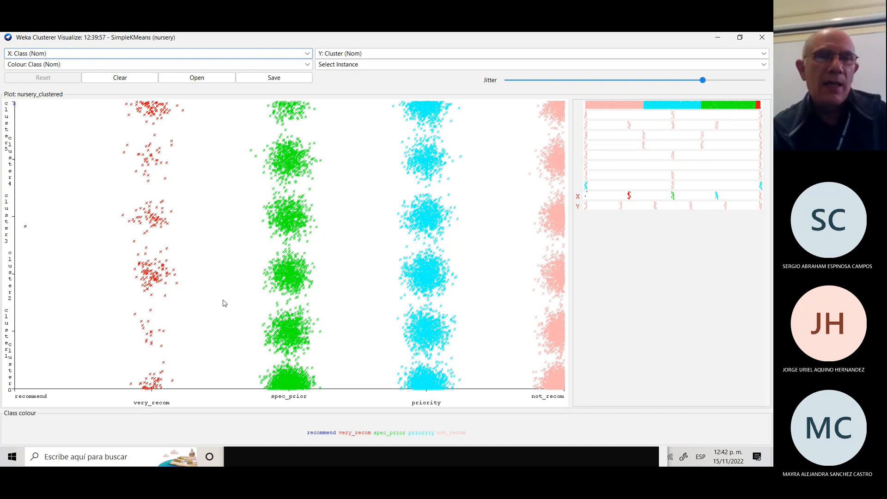
# Save the clustered nursery data as resultado in the Descargas folder.
pyautogui.click(276, 81)
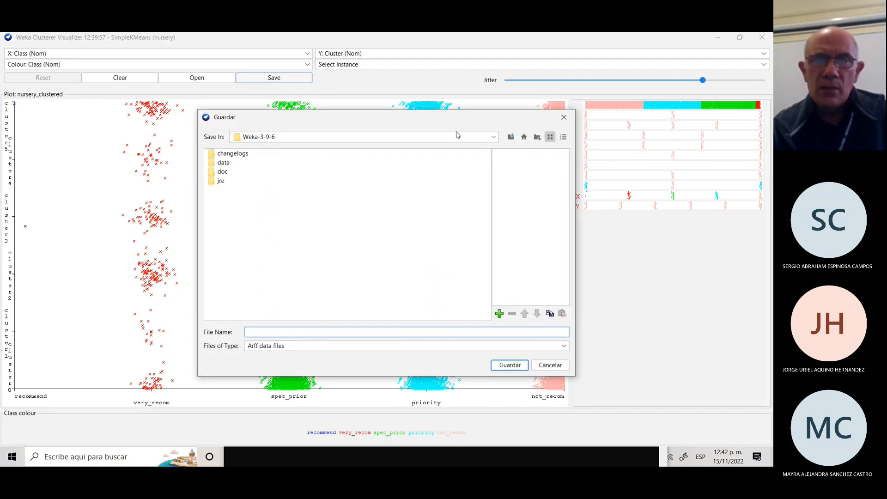
pyautogui.click(511, 138)
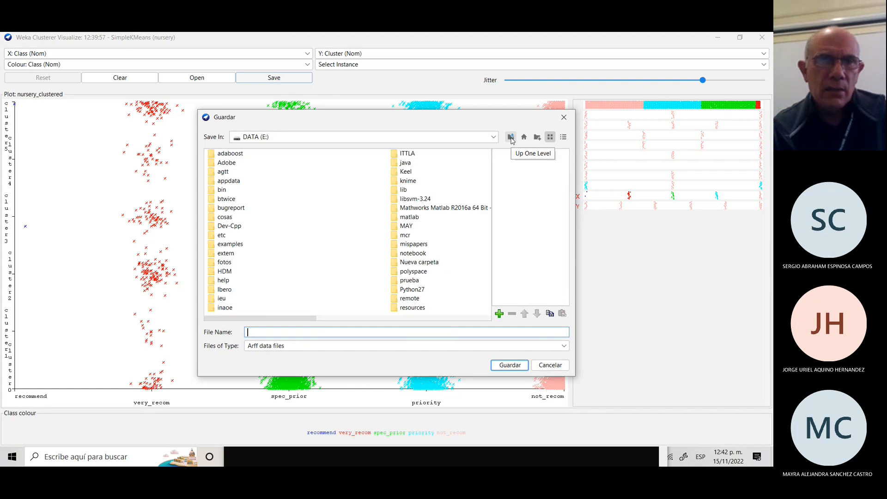
pyautogui.click(511, 137)
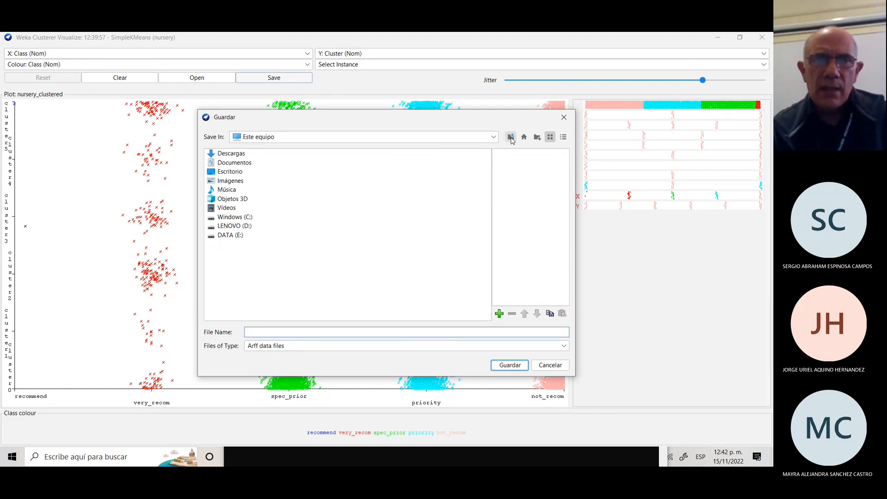
pyautogui.click(230, 154)
pyautogui.doubleClick(230, 154)
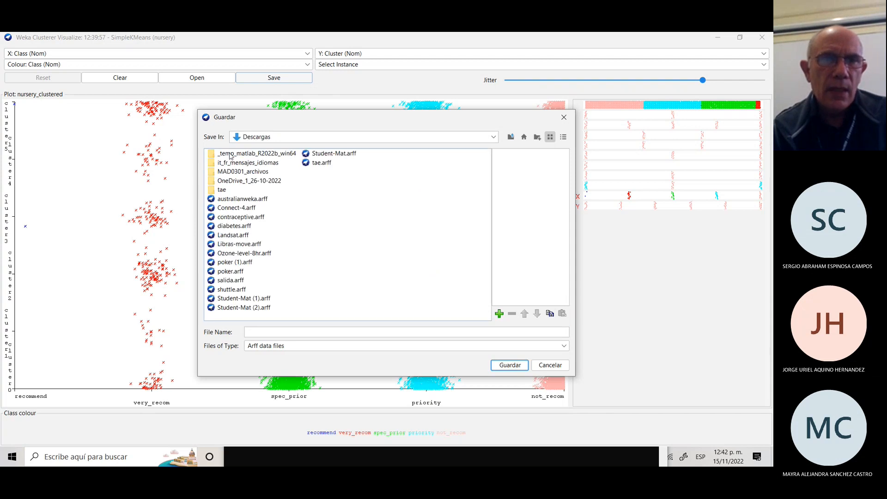
pyautogui.click(280, 331)
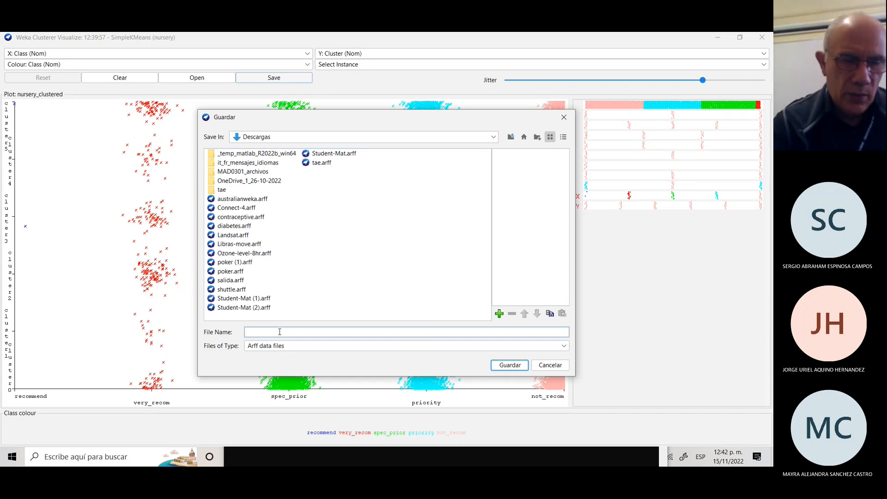
pyautogui.write('resultado')
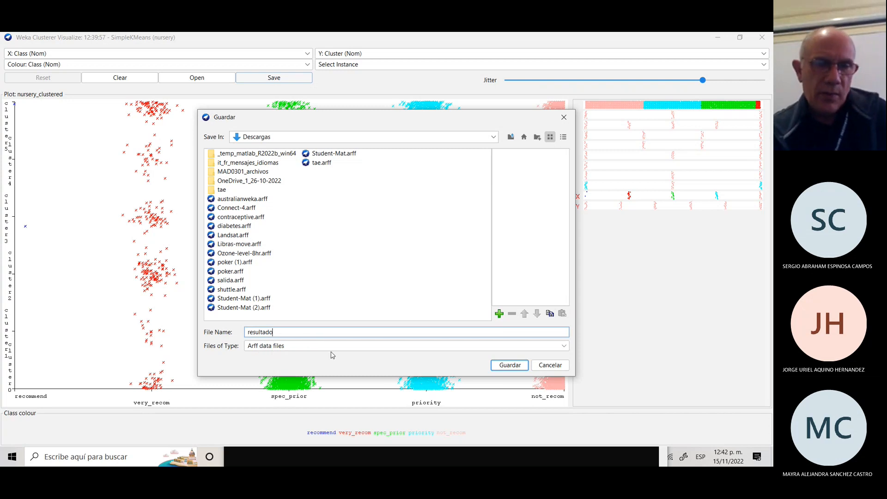
pyautogui.click(509, 365)
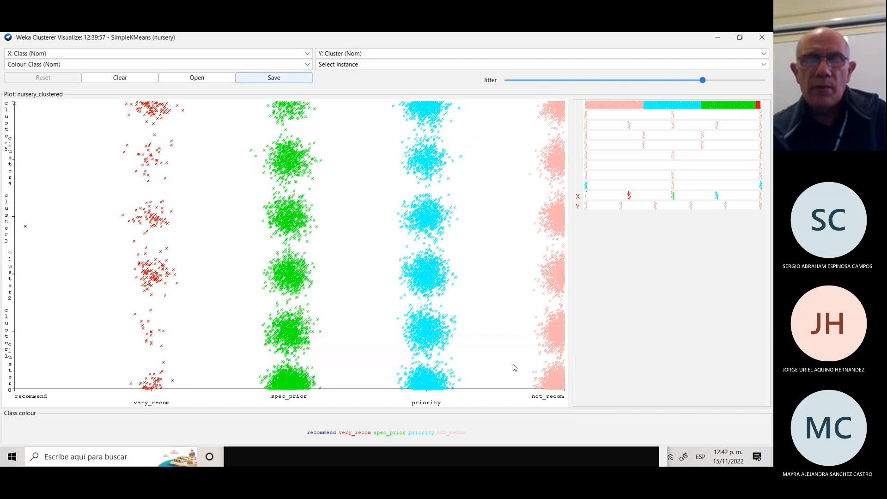
# Minimize the plot, Explorer, File Explorer and BT, fastBR, fastCText consoles; close the data viewer.
pyautogui.click(715, 40)
pyautogui.click(715, 40)
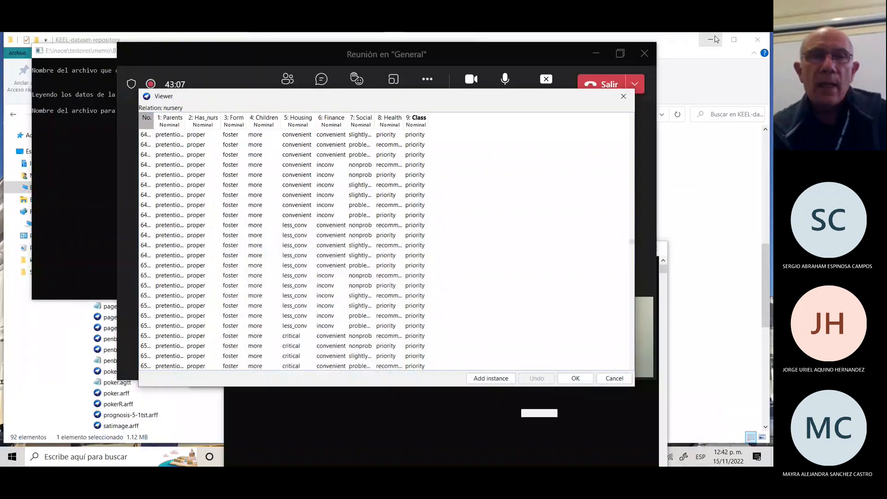
pyautogui.click(623, 96)
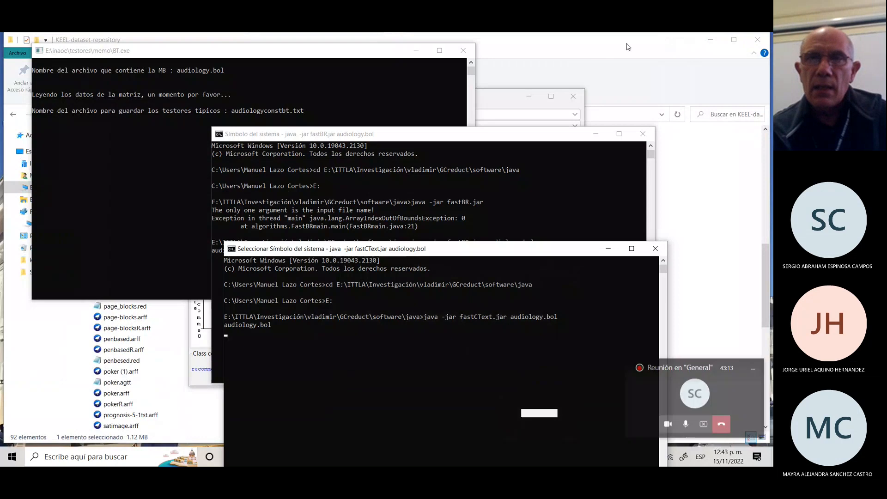
pyautogui.click(710, 40)
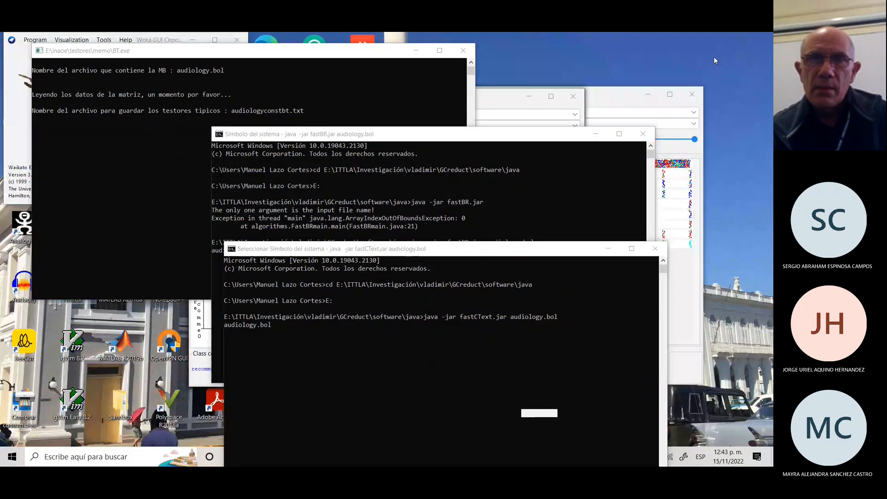
pyautogui.click(415, 50)
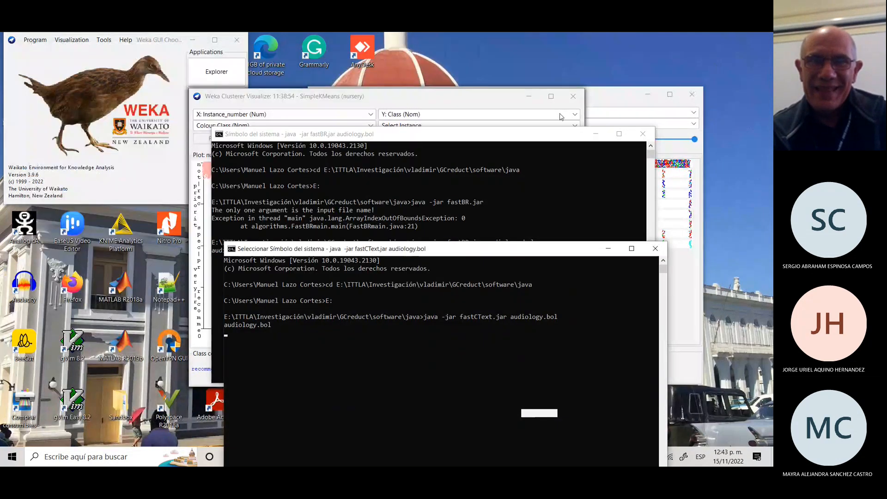
pyautogui.click(596, 135)
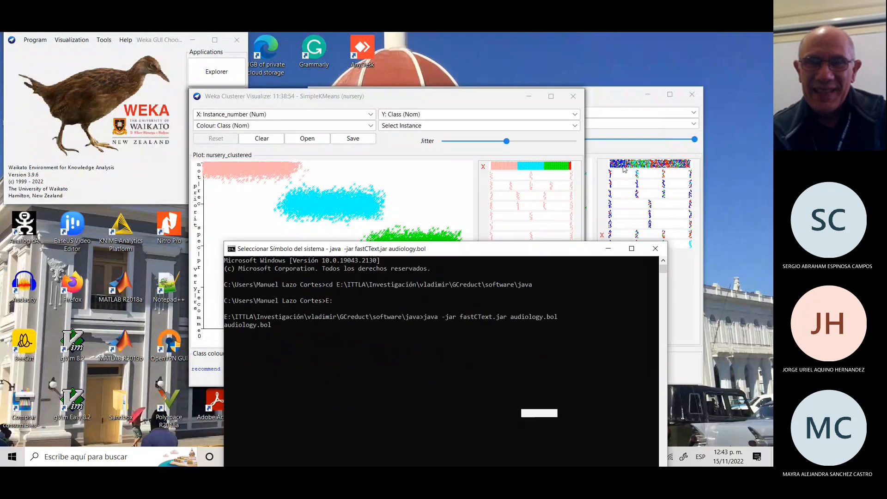
pyautogui.click(611, 249)
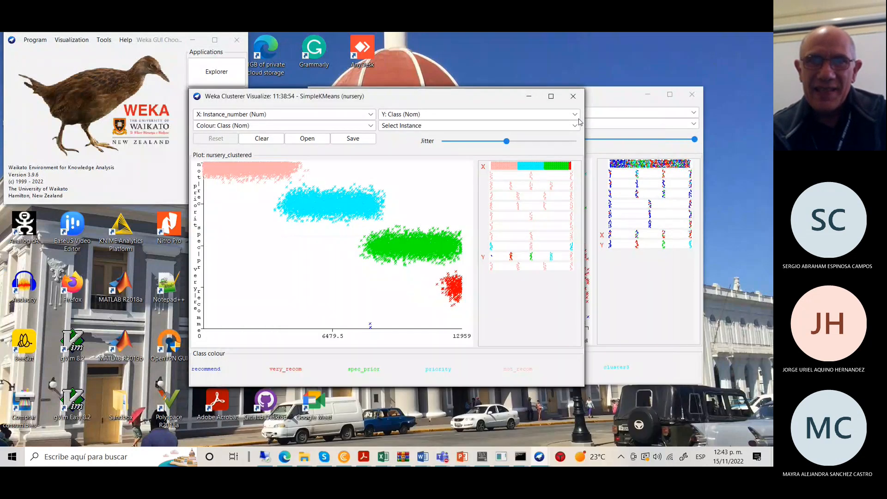
# Close all the older nursery and car cluster plot windows, then show File Explorer.
pyautogui.click(572, 96)
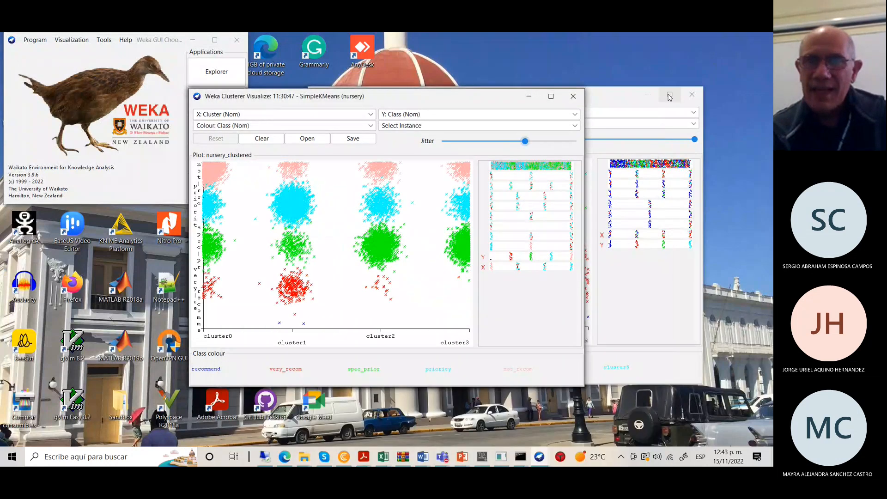
pyautogui.click(573, 96)
pyautogui.click(573, 97)
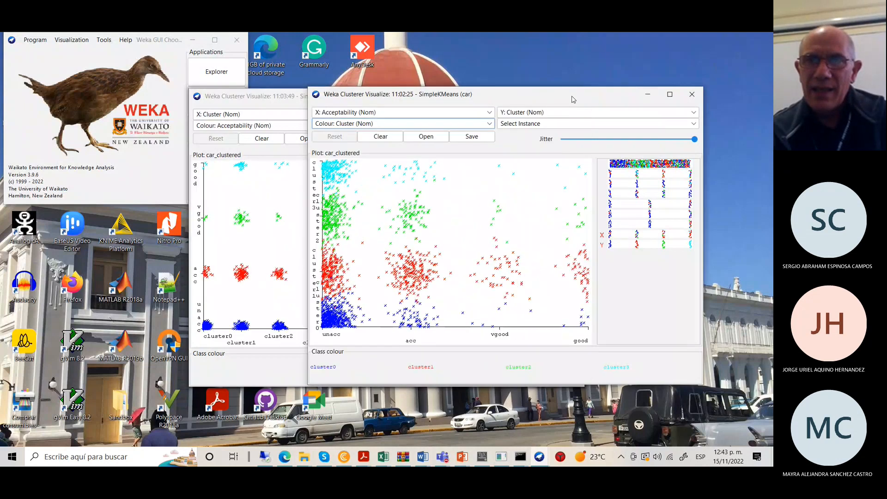
pyautogui.click(692, 95)
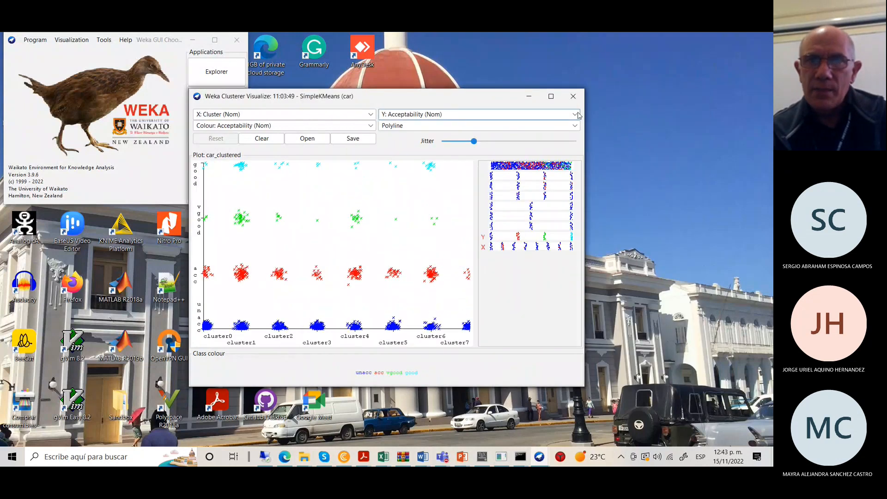
pyautogui.click(573, 96)
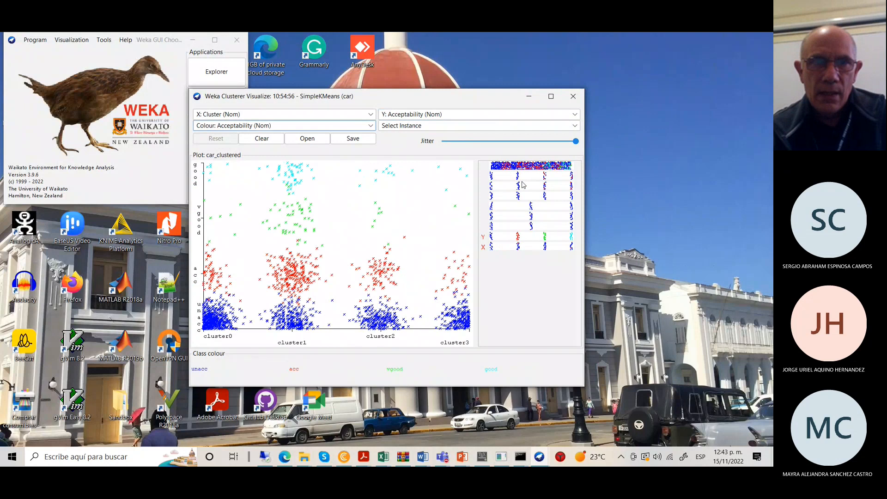
pyautogui.click(573, 96)
pyautogui.click(574, 98)
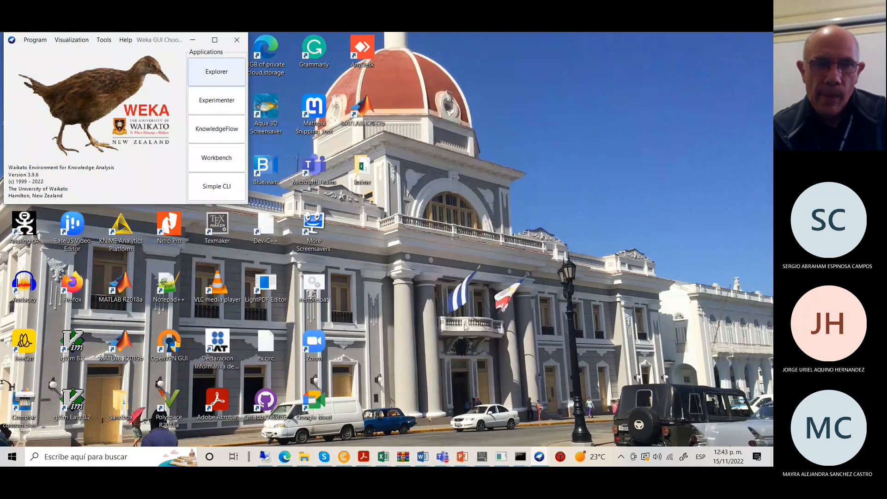
pyautogui.click(303, 457)
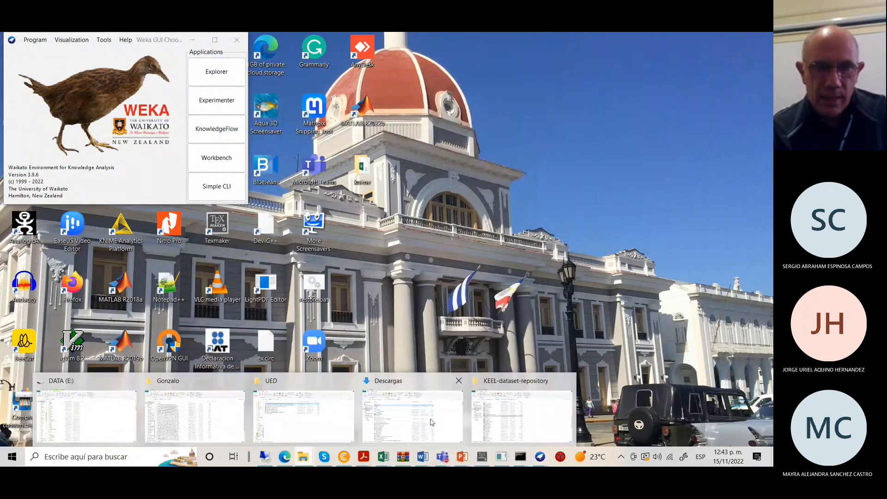
# Open resultado.arff from Descargas in Bloc de notas and maximize it.
pyautogui.click(439, 407)
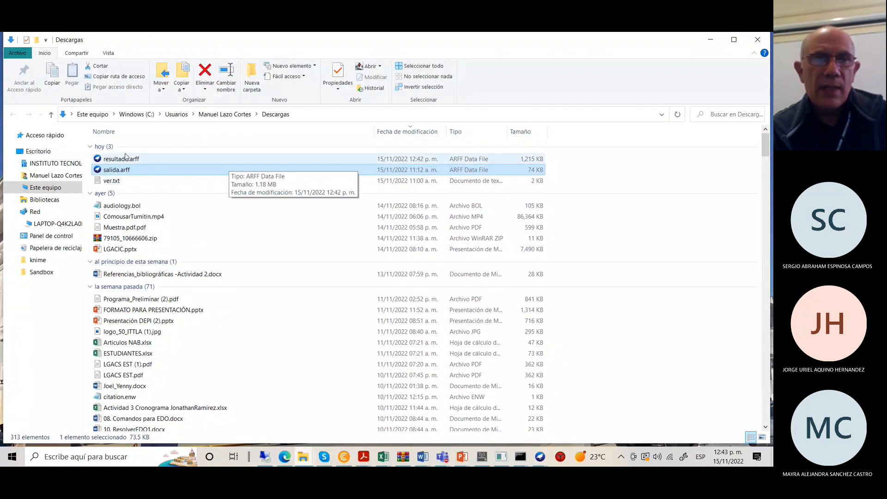
pyautogui.click(111, 159)
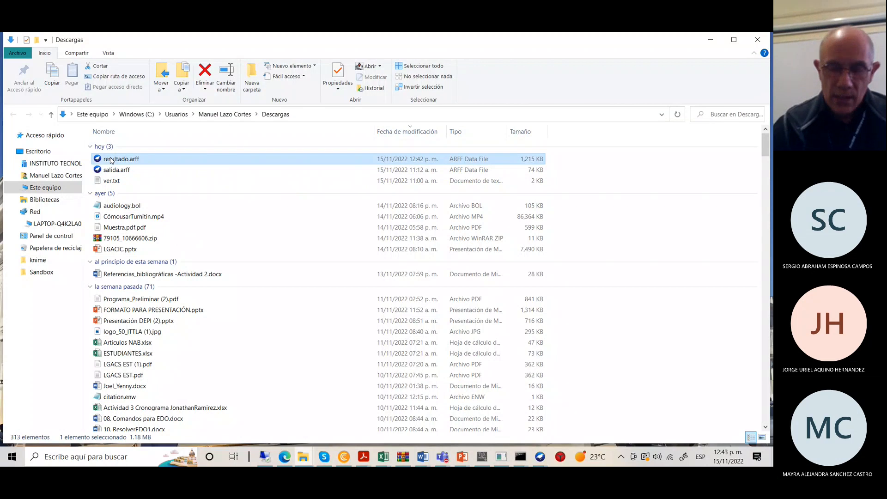
pyautogui.rightClick(110, 159)
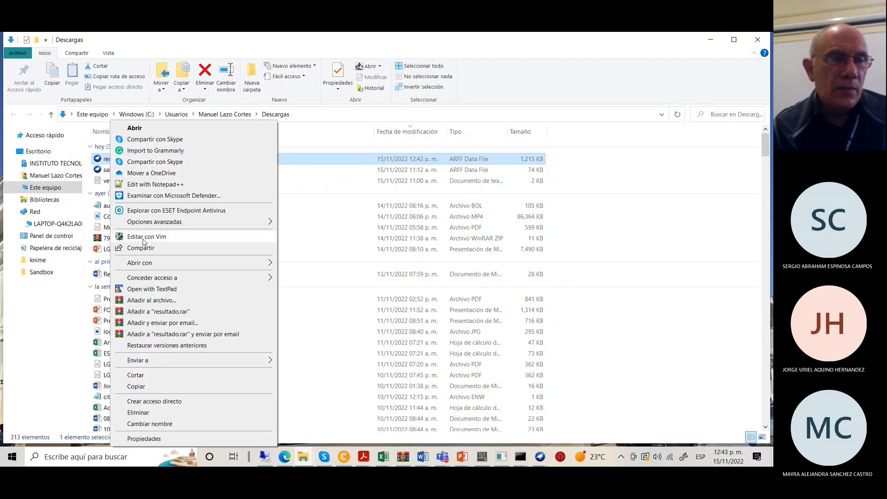
pyautogui.moveTo(157, 262)
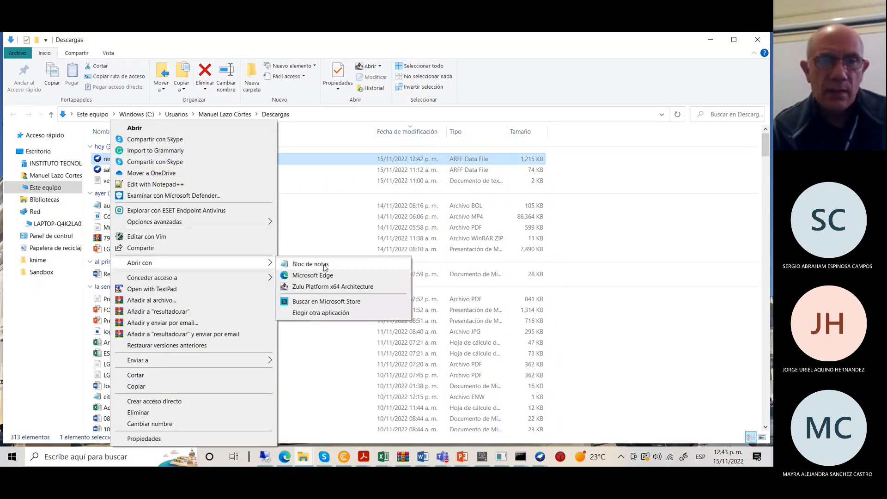
pyautogui.click(325, 265)
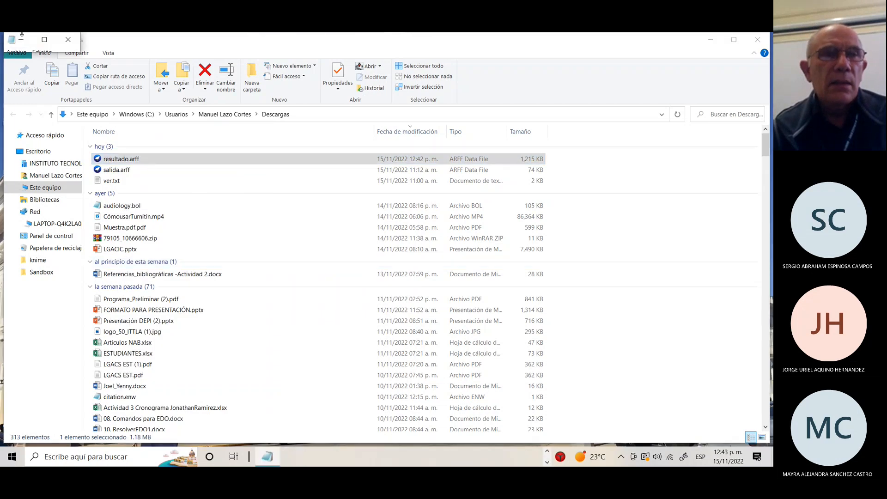
pyautogui.click(43, 39)
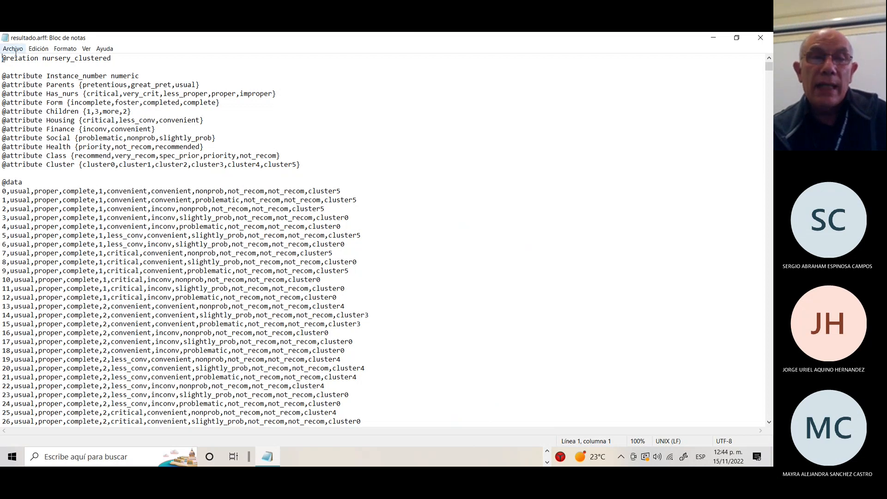
# Highlight the Class attribute's value list in resultado.arff.
pyautogui.moveTo(280, 156); pyautogui.dragTo(176, 172)
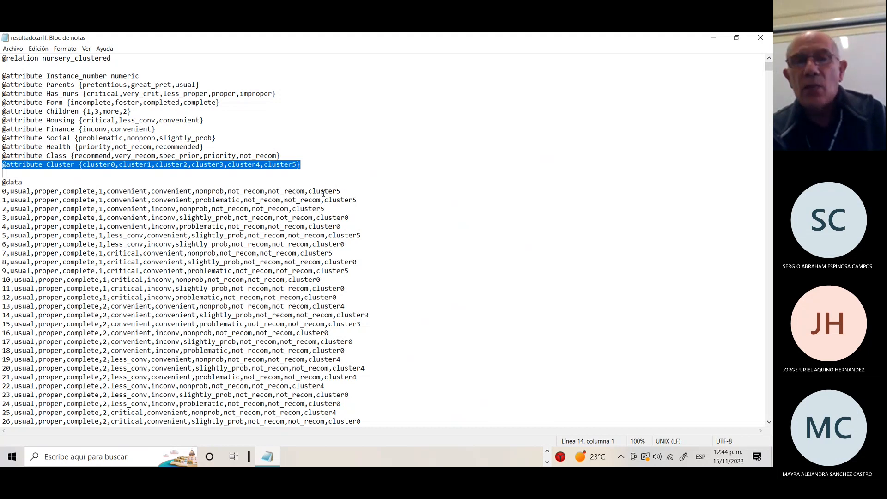
# Minimize Notepad and start opening a dataset from Weka Explorer's Preprocess panel.
pyautogui.click(712, 39)
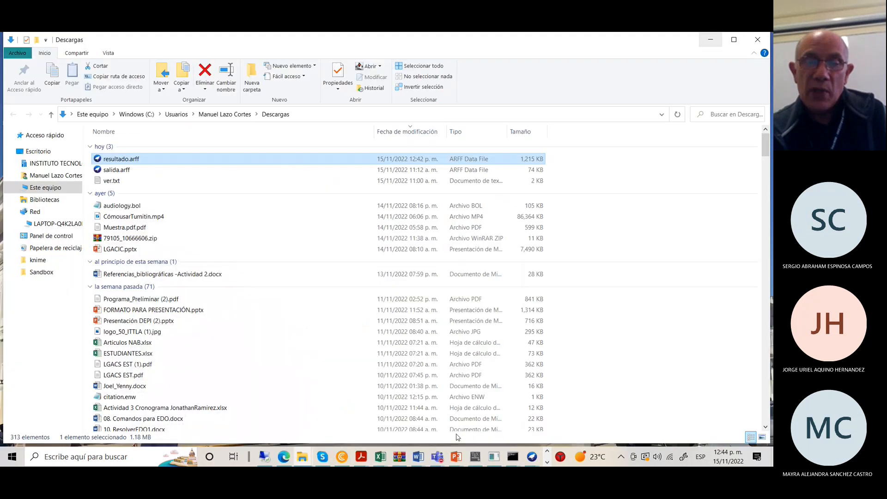
pyautogui.moveTo(530, 459)
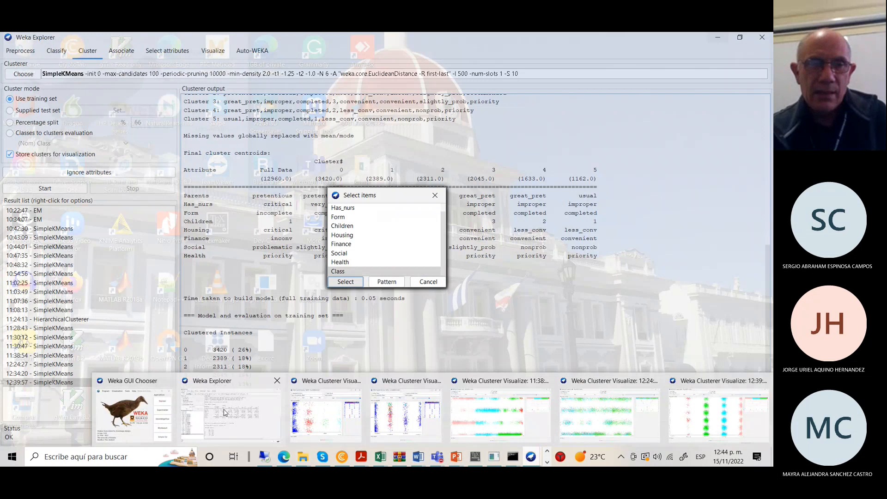
pyautogui.click(224, 412)
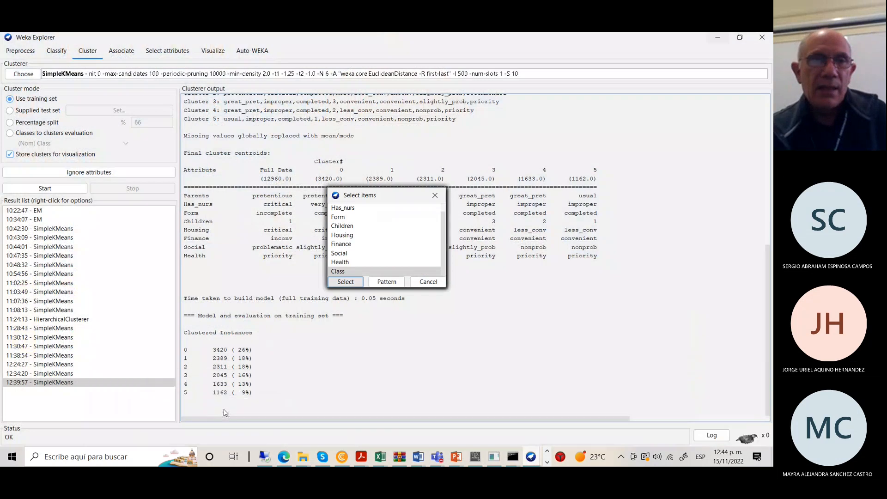
pyautogui.click(23, 51)
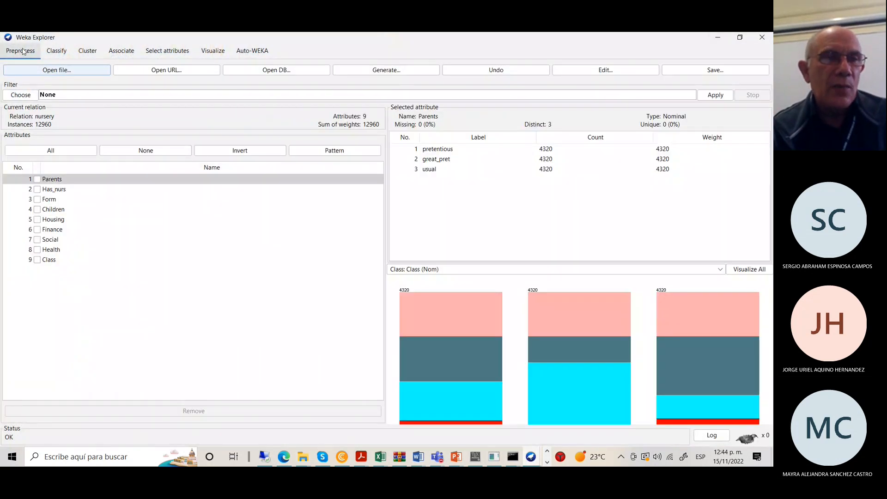
pyautogui.click(52, 72)
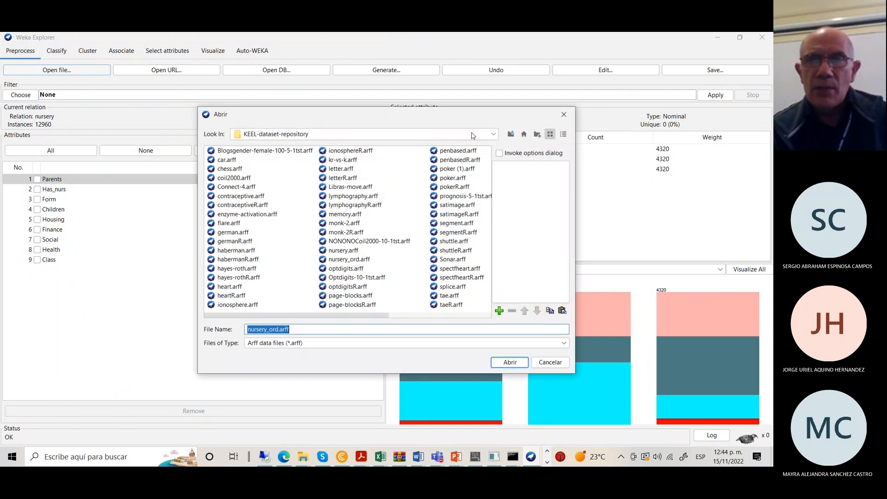
# Navigate up to Este equipo > Descargas and open resultado.arff.
pyautogui.click(511, 134)
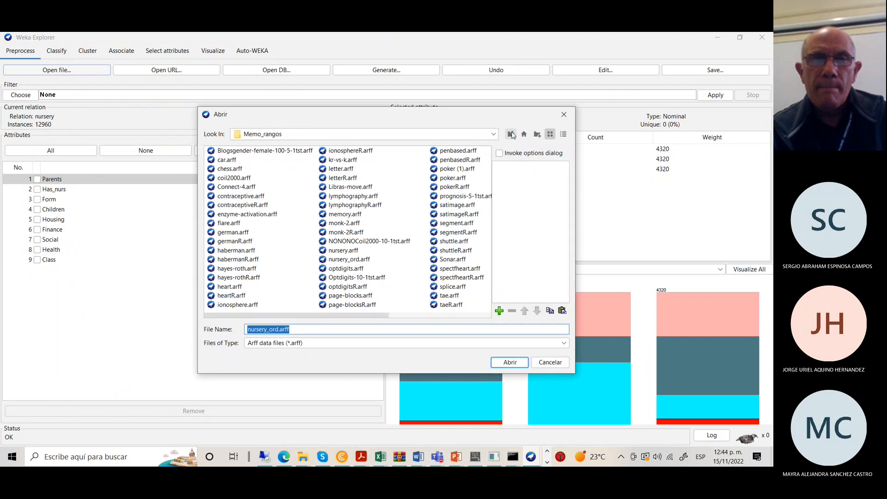
pyautogui.click(511, 134)
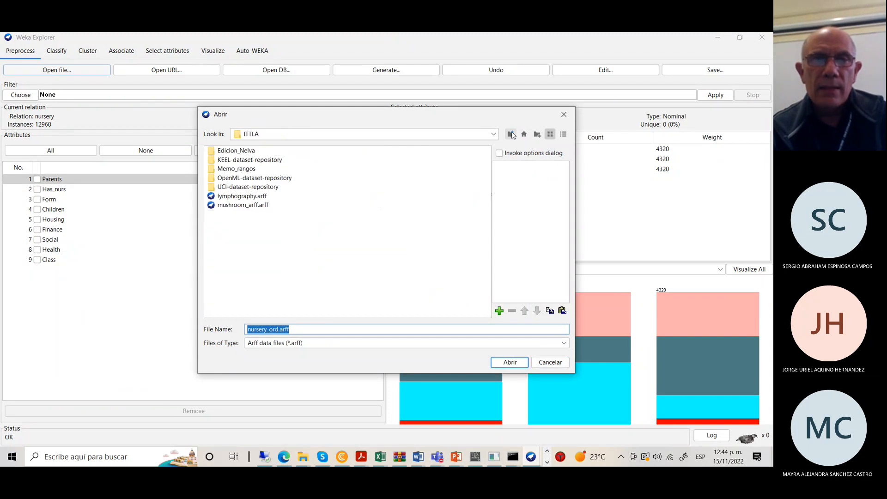
pyautogui.click(511, 134)
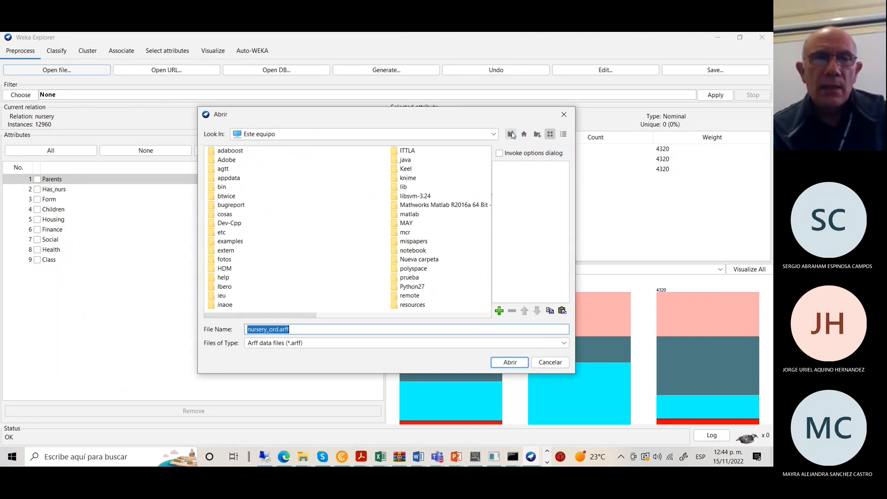
pyautogui.click(512, 133)
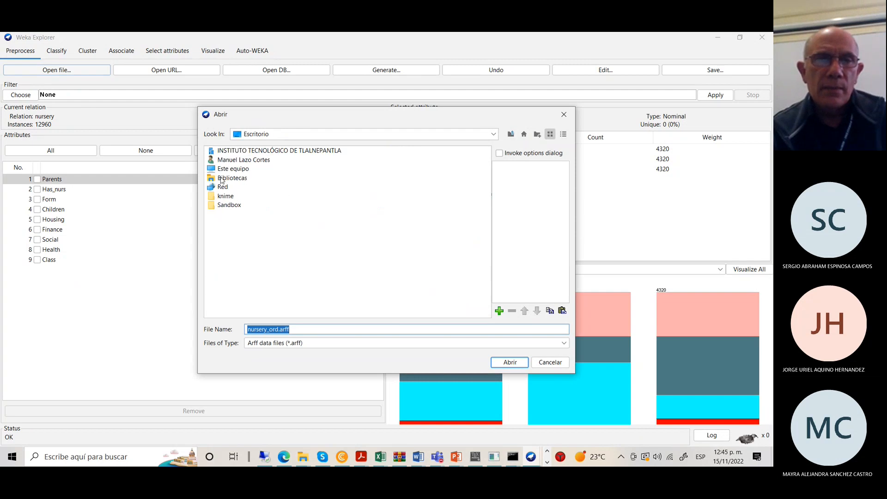
pyautogui.click(238, 172)
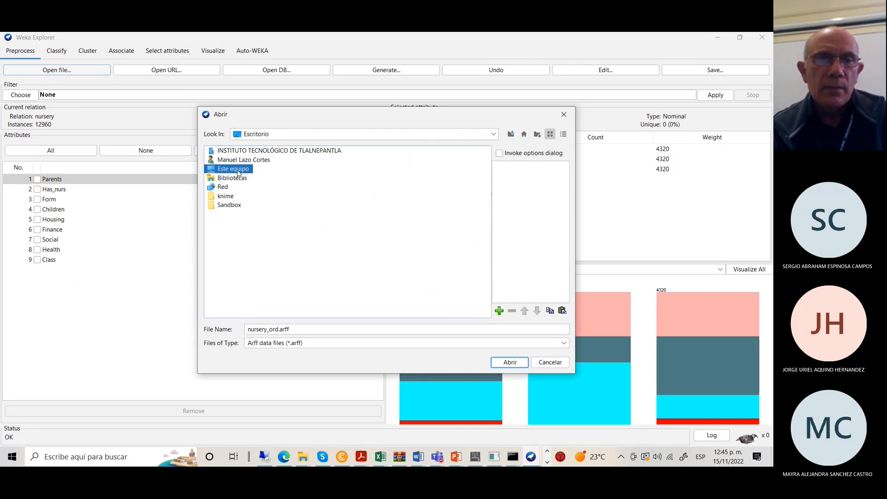
pyautogui.doubleClick(238, 172)
pyautogui.click(240, 151)
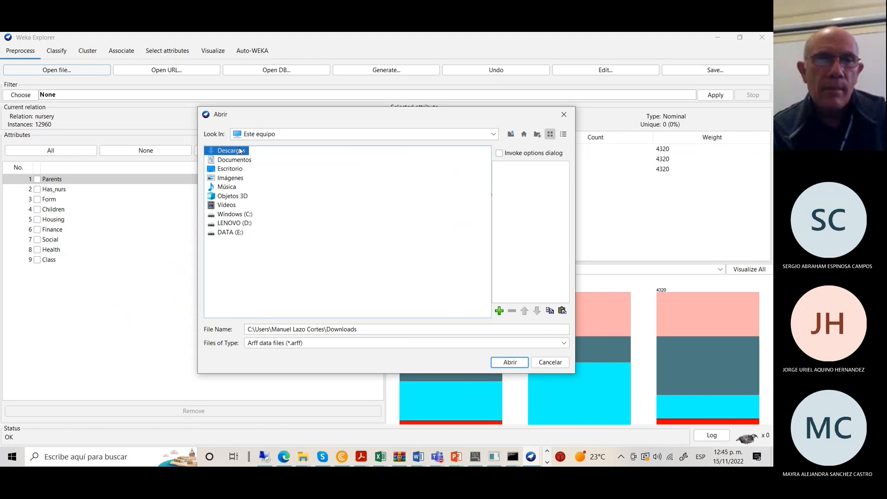
pyautogui.doubleClick(239, 151)
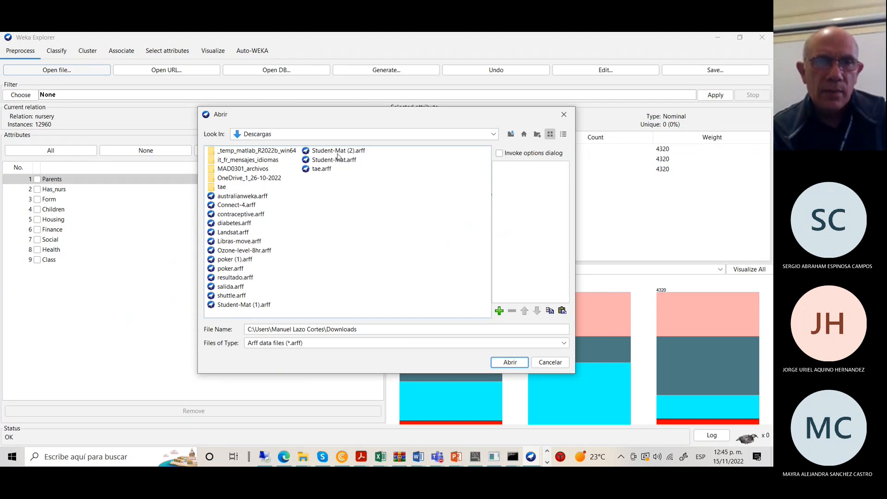
pyautogui.click(230, 278)
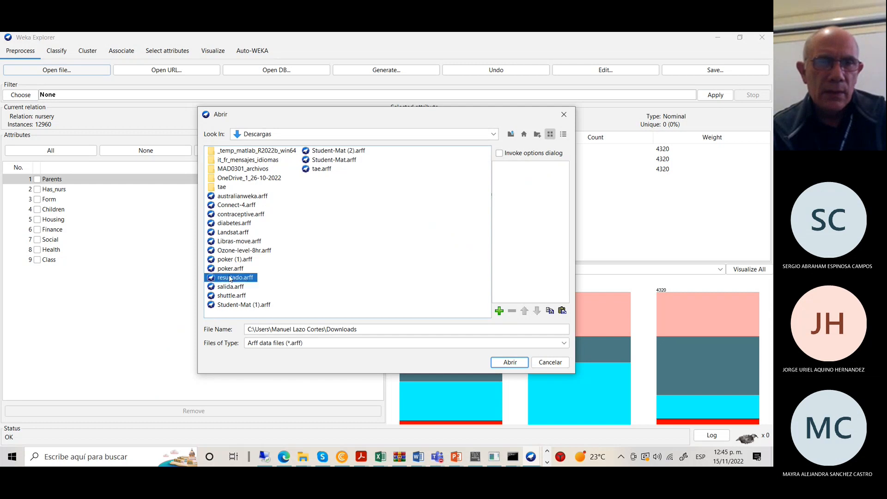
pyautogui.click(512, 364)
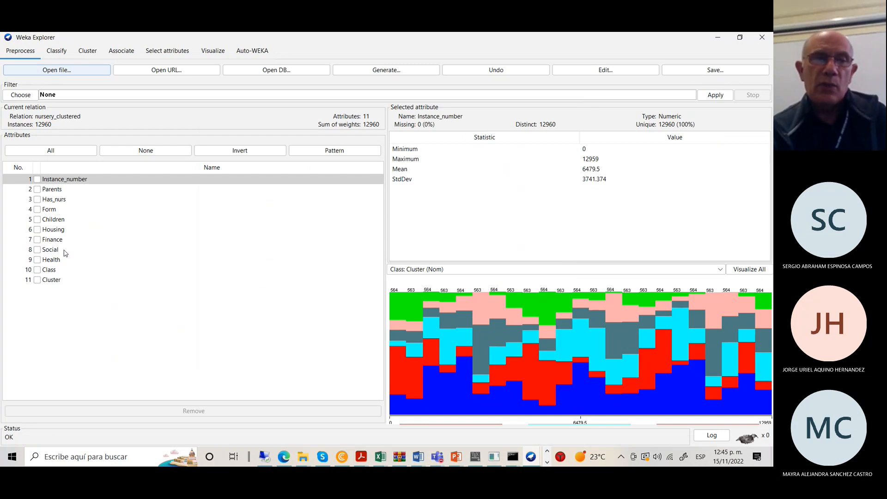
# Compare the Class and Cluster attribute histograms of the nursery_clustered data.
pyautogui.click(50, 272)
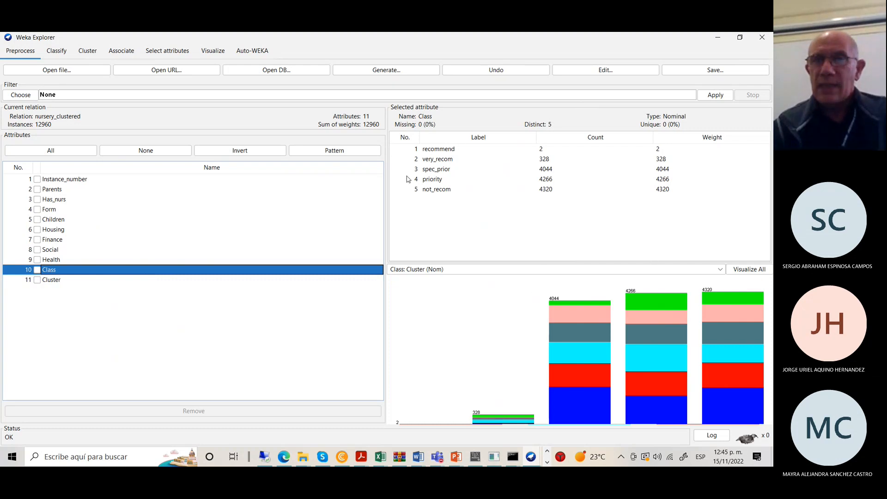
pyautogui.click(53, 283)
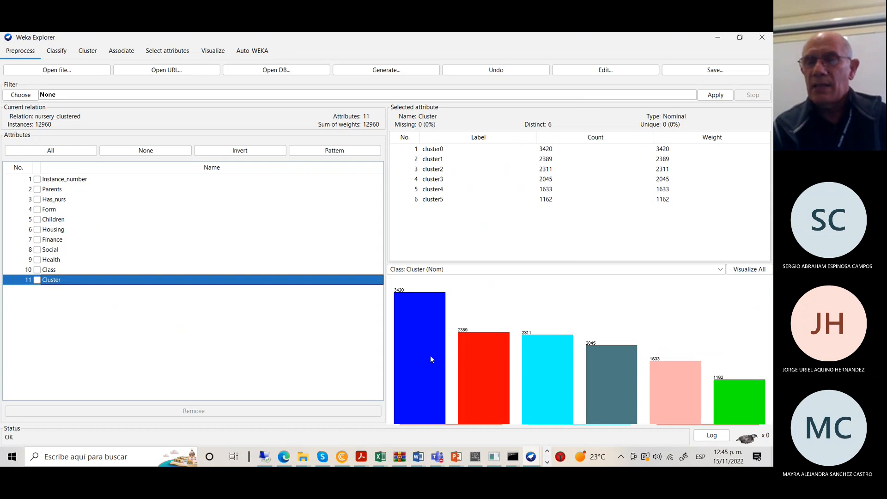
pyautogui.click(53, 271)
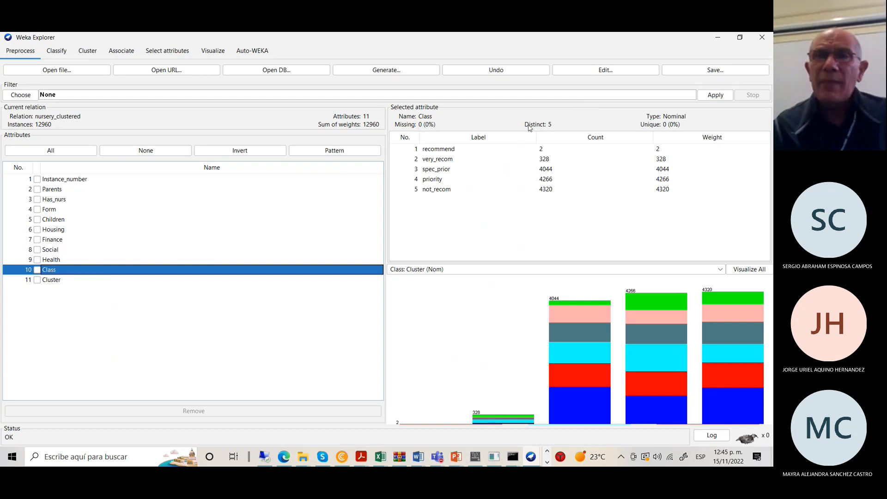
pyautogui.click(718, 39)
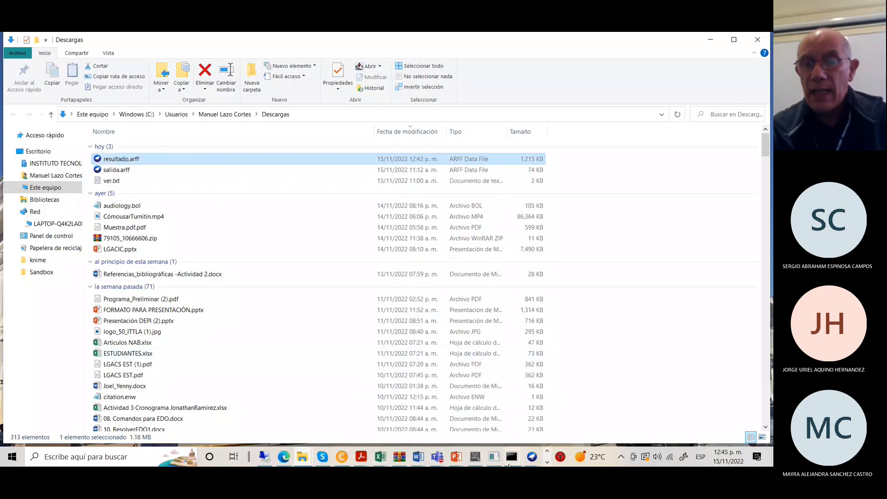
pyautogui.click(531, 458)
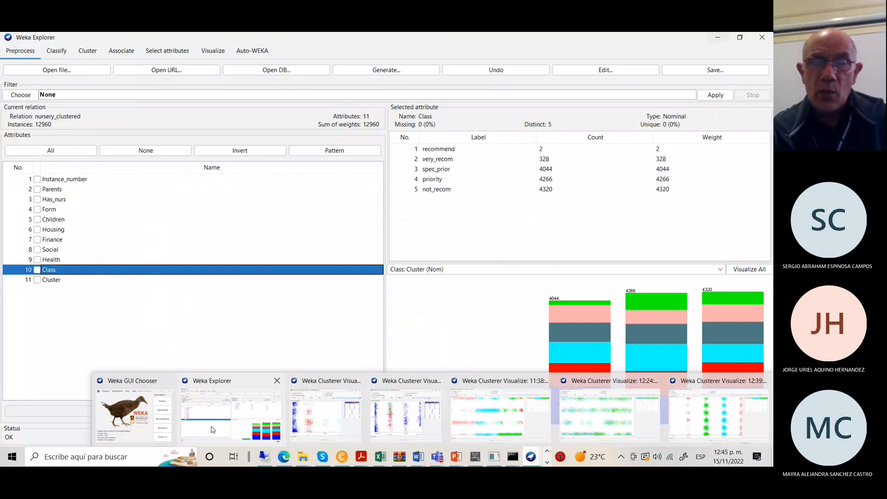
# View the 12:34:20 4-cluster plot maximized, then minimize it and bring BT.exe forward.
pyautogui.click(213, 430)
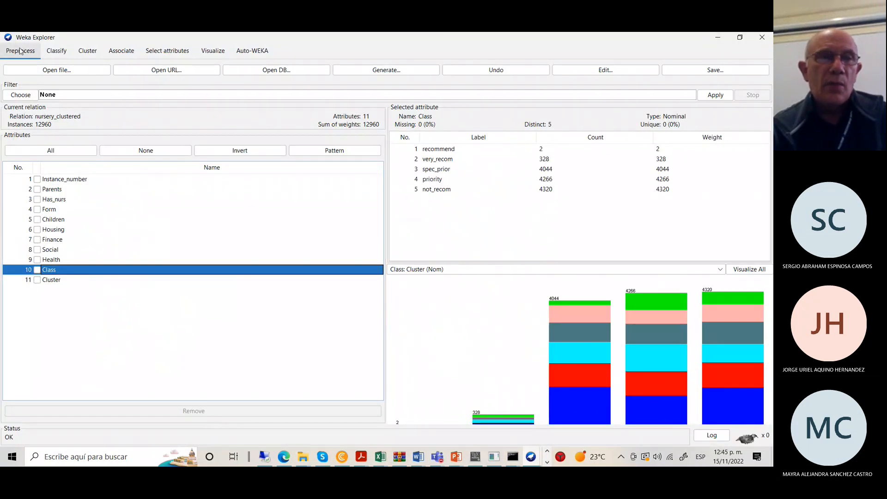
pyautogui.click(84, 54)
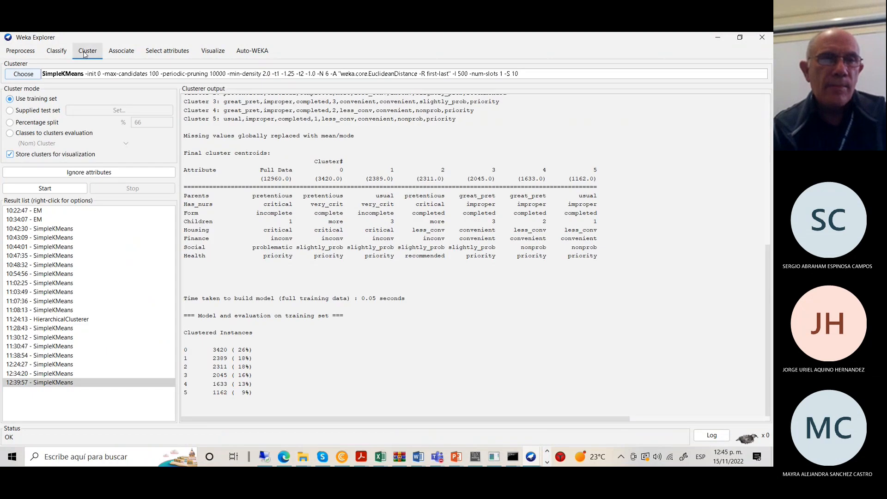
pyautogui.click(69, 375)
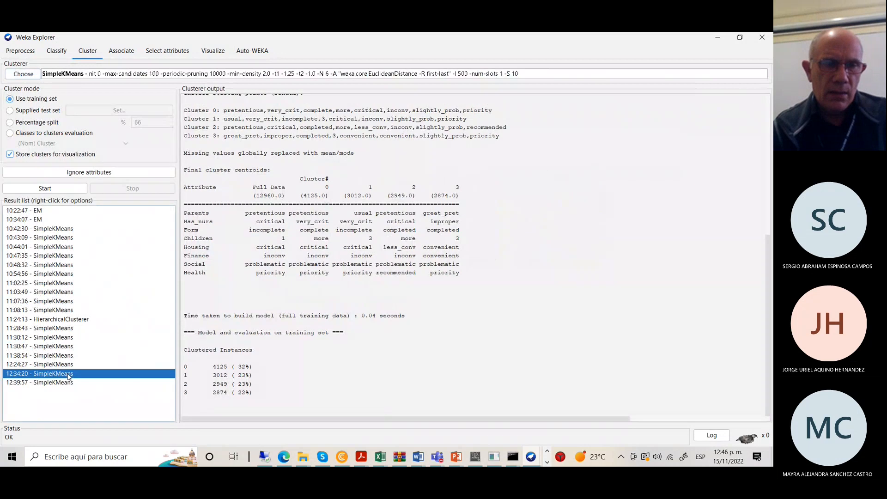
pyautogui.rightClick(69, 375)
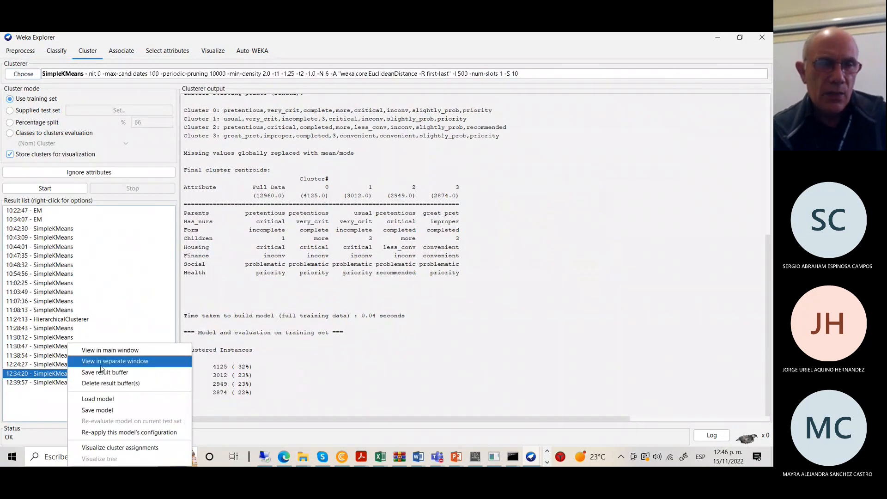
pyautogui.click(121, 447)
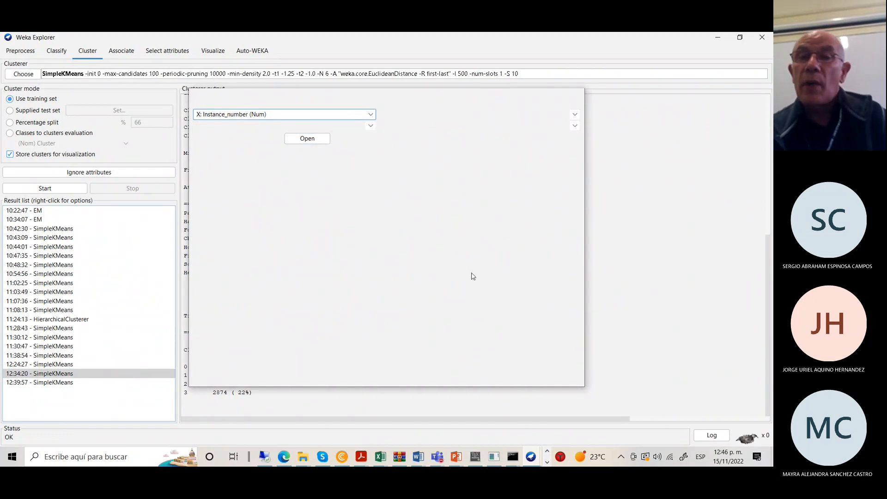
pyautogui.click(553, 99)
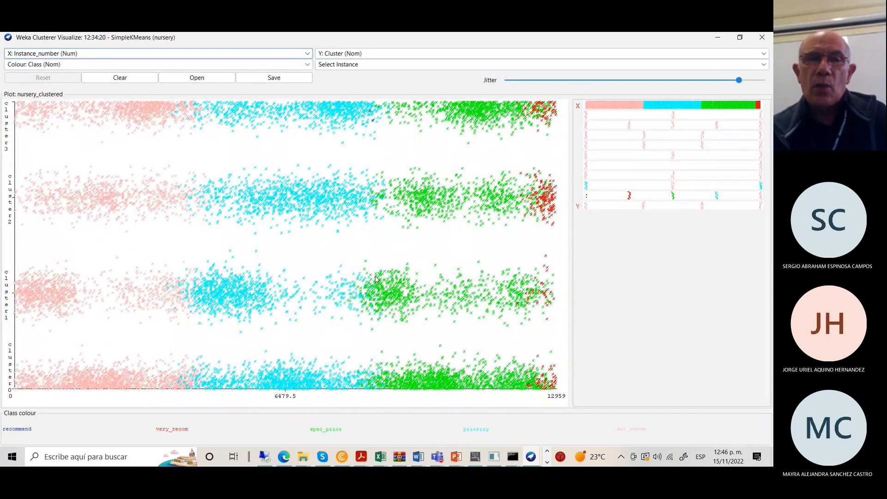
pyautogui.click(717, 38)
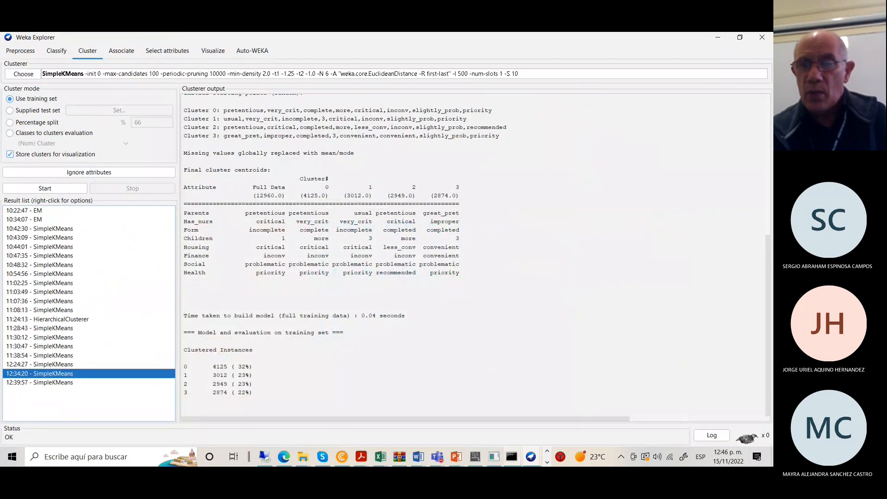
pyautogui.click(494, 457)
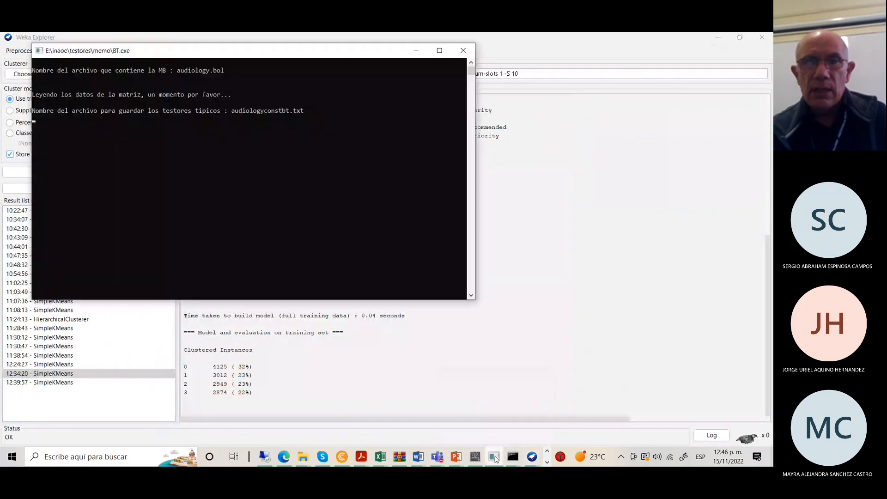
# Minimize the BT.exe console to reveal the 12:34:20 SimpleKMeans results.
pyautogui.click(494, 457)
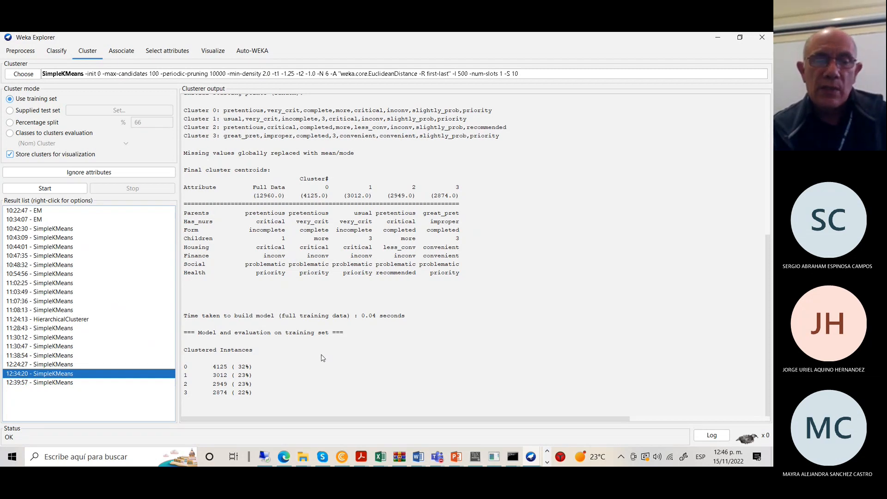
# Start opening a dataset in Preprocess and browse to the DATA (E:) drive.
pyautogui.click(19, 52)
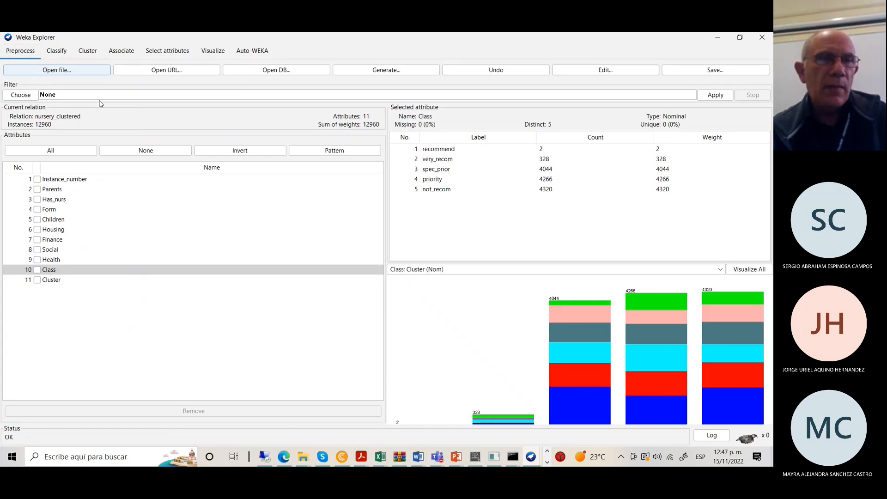
pyautogui.click(54, 72)
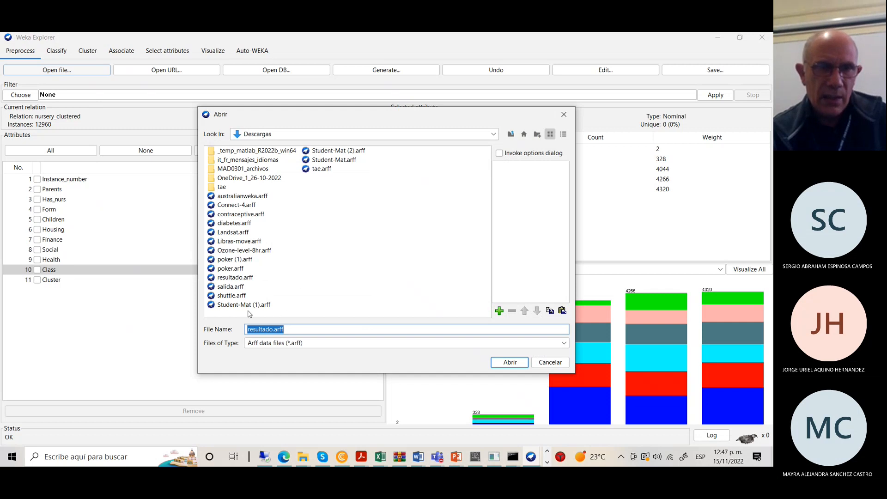
pyautogui.click(512, 135)
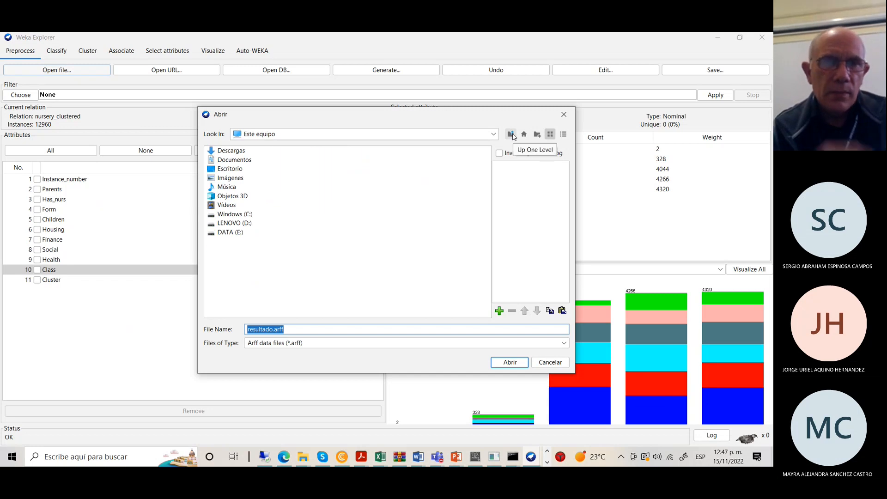
pyautogui.click(231, 235)
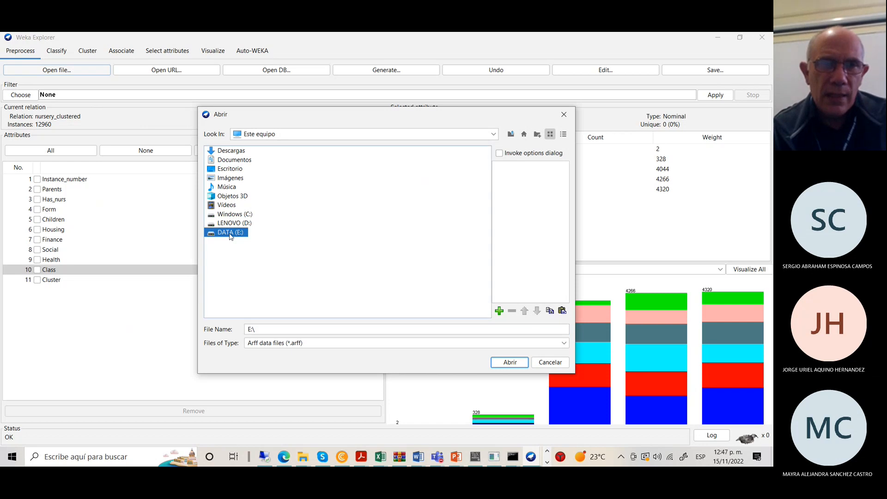
pyautogui.doubleClick(230, 235)
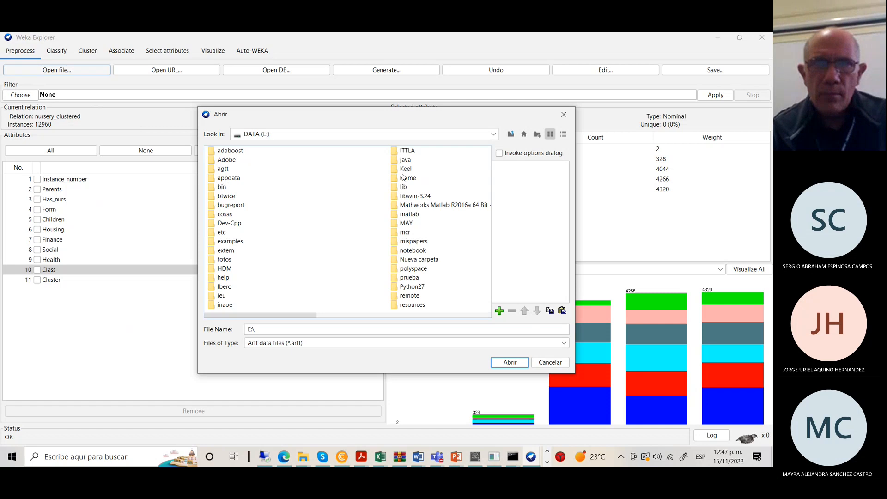
# Navigate through ITTLA, Investigación and Memo_rangos into UCI-dataset-repository.
pyautogui.click(409, 151)
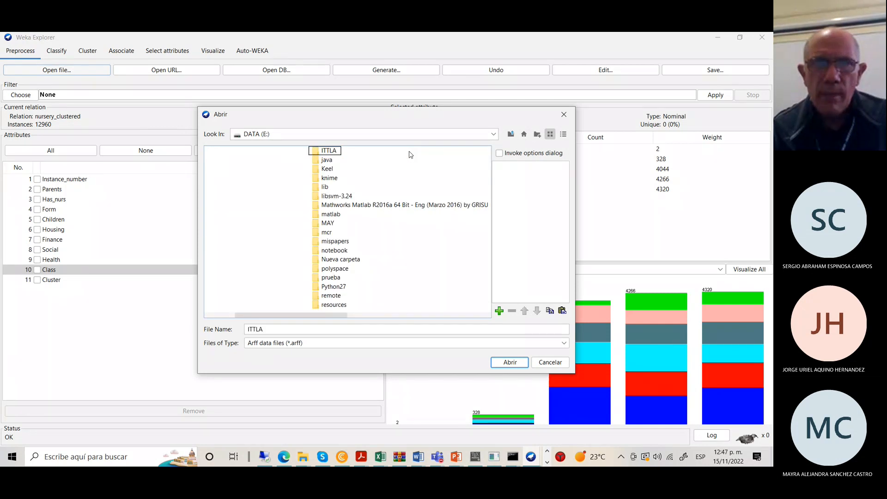
pyautogui.doubleClick(330, 152)
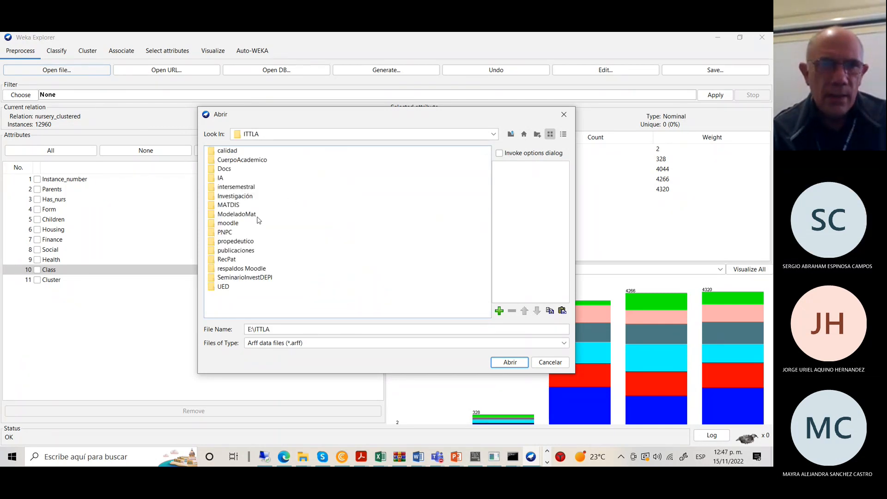
pyautogui.click(241, 197)
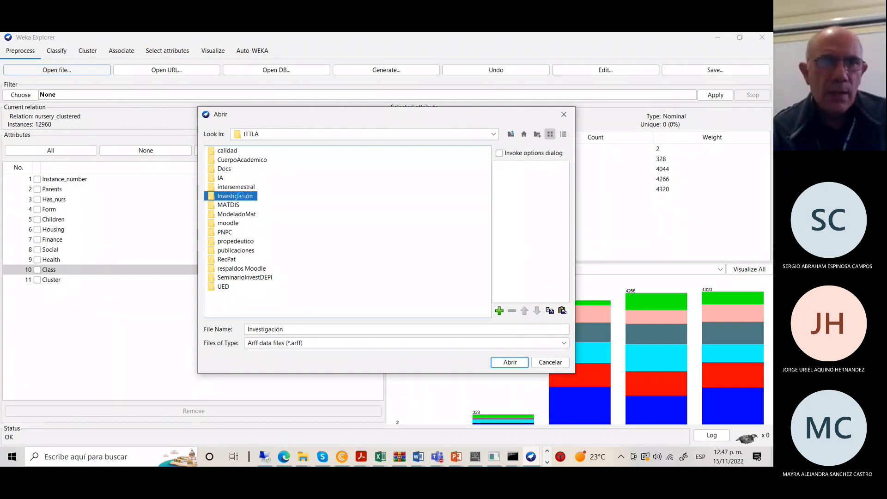
pyautogui.doubleClick(242, 197)
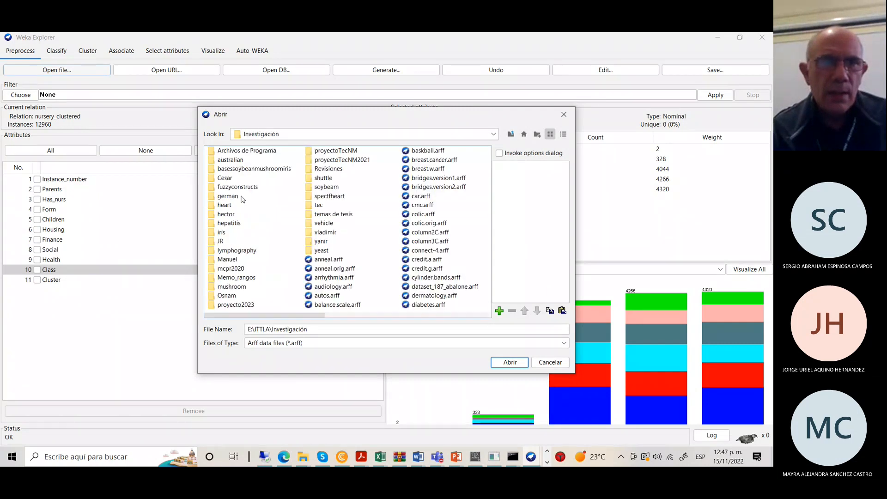
pyautogui.click(229, 278)
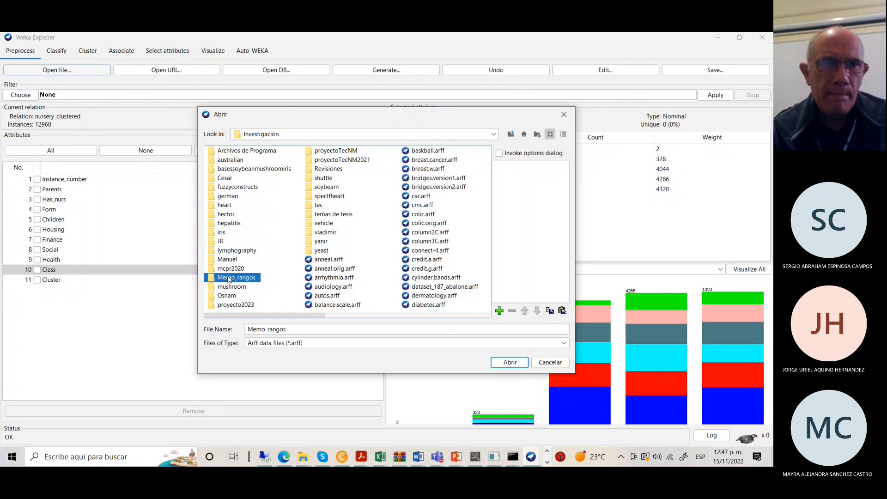
pyautogui.doubleClick(228, 278)
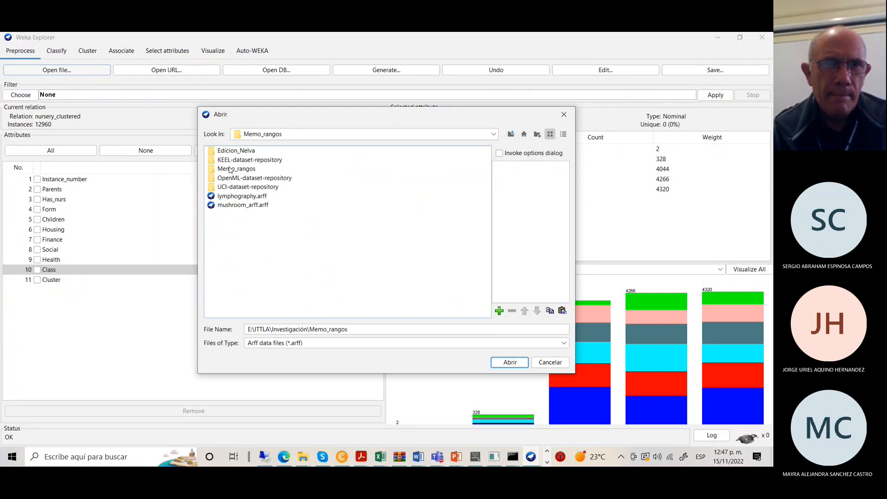
pyautogui.click(228, 190)
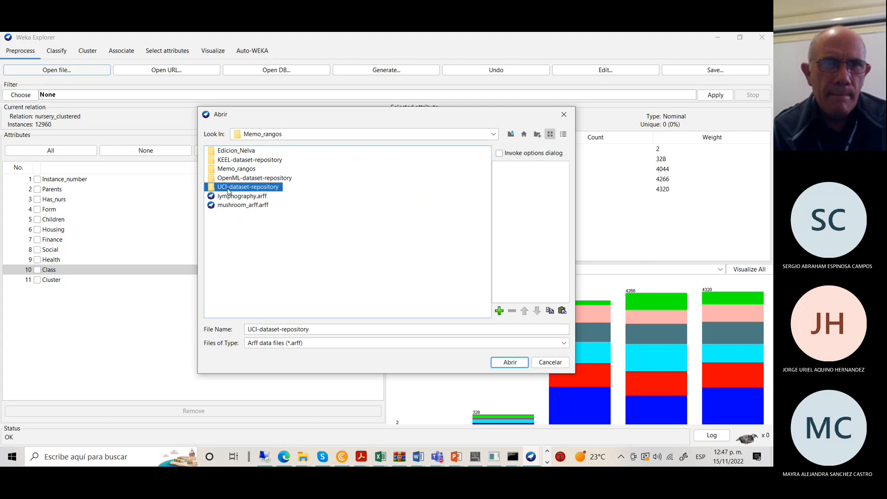
pyautogui.doubleClick(228, 189)
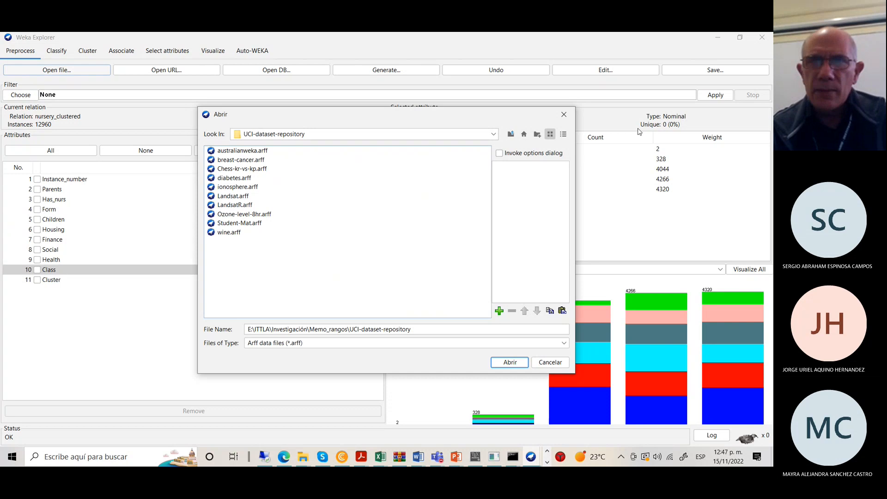
# Go back up from UCI-dataset-repository to the DATA (E:) drive.
pyautogui.click(513, 136)
pyautogui.click(513, 136)
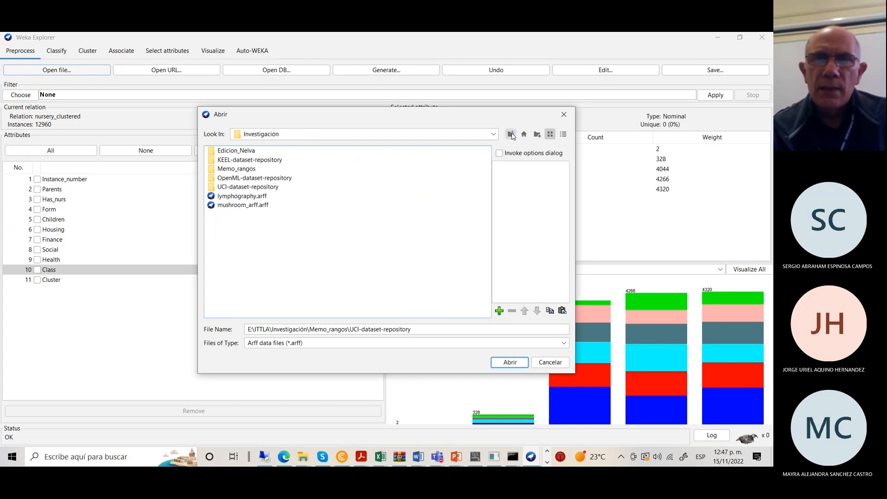
pyautogui.click(511, 136)
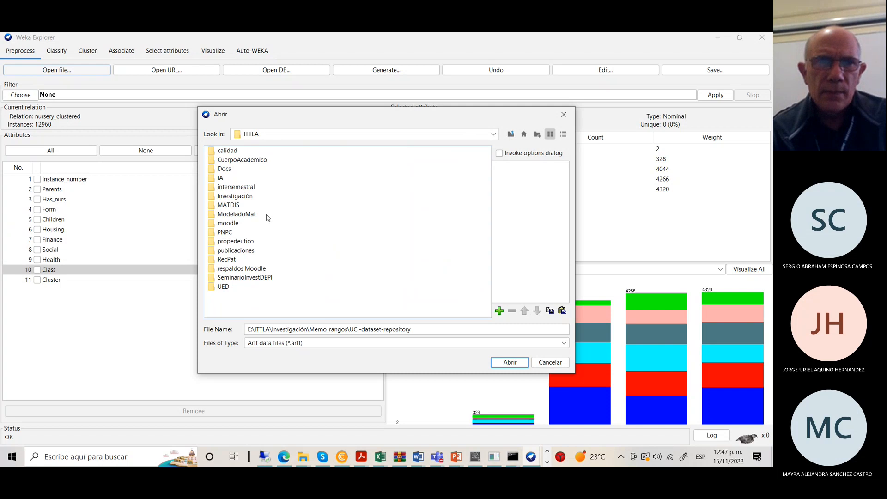
pyautogui.click(511, 134)
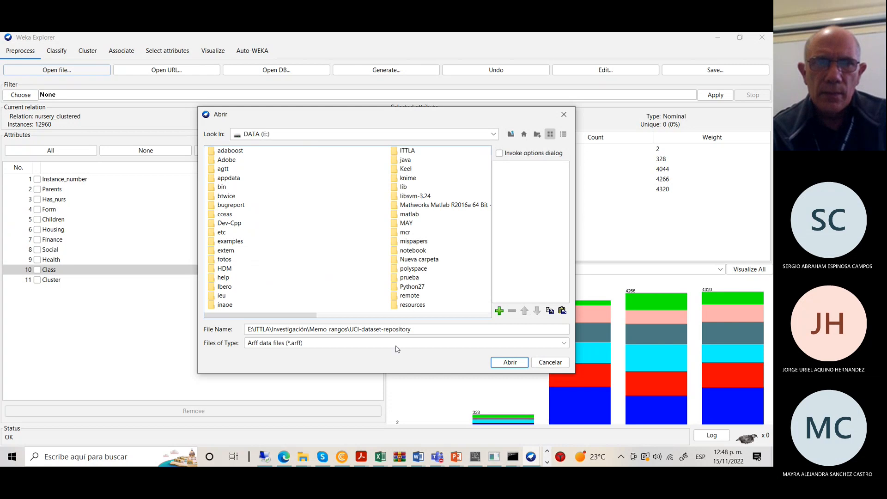
pyautogui.click(410, 316)
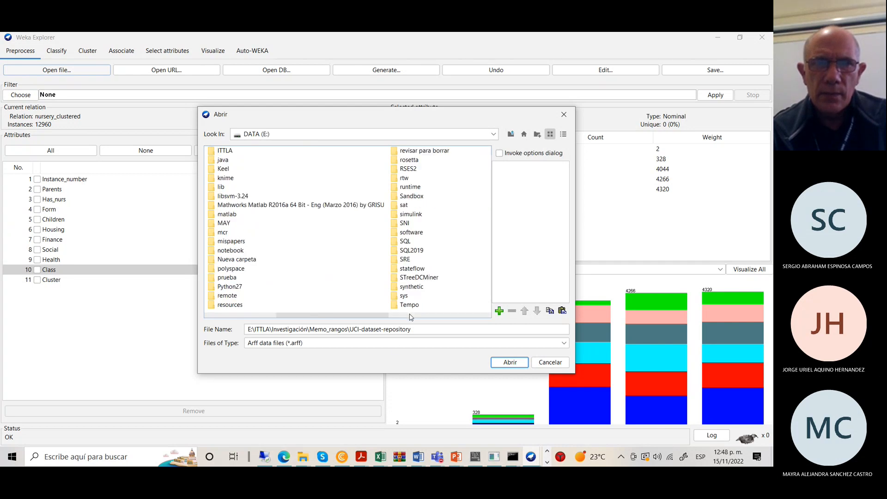
pyautogui.click(410, 316)
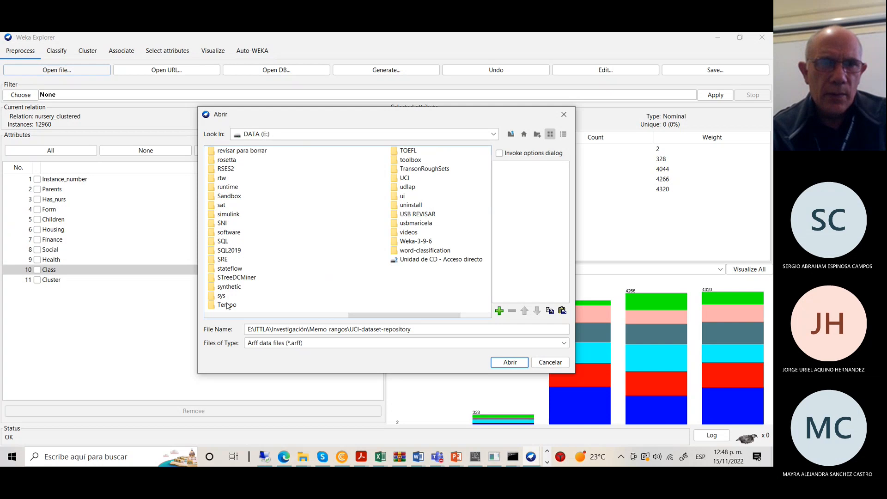
# Open Weka-3-9-6 > data and load iris.arff.
pyautogui.click(417, 241)
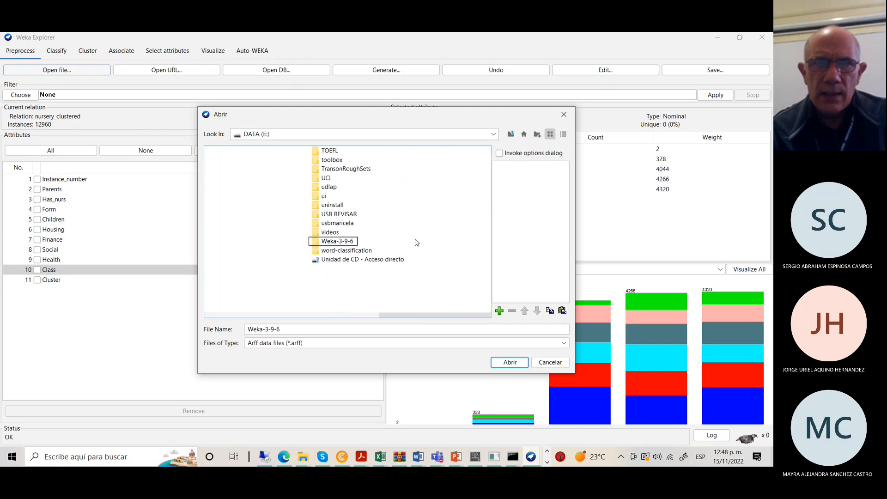
pyautogui.click(317, 244)
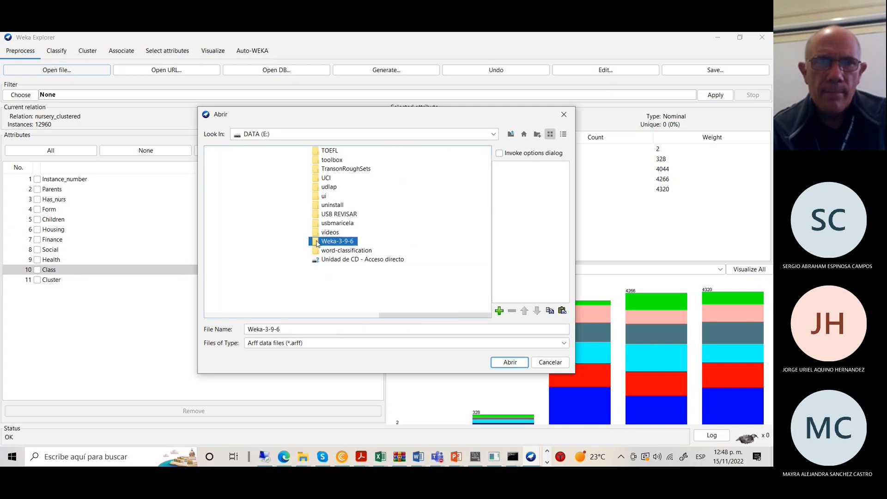
pyautogui.doubleClick(317, 244)
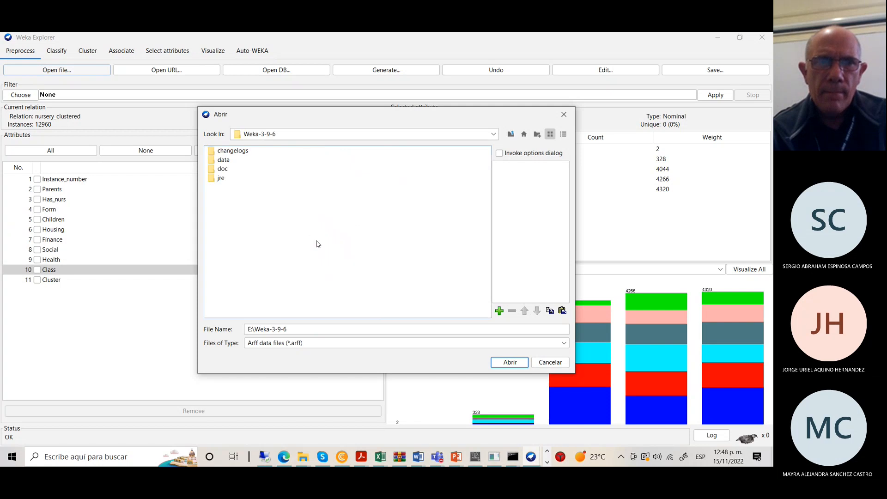
pyautogui.click(227, 163)
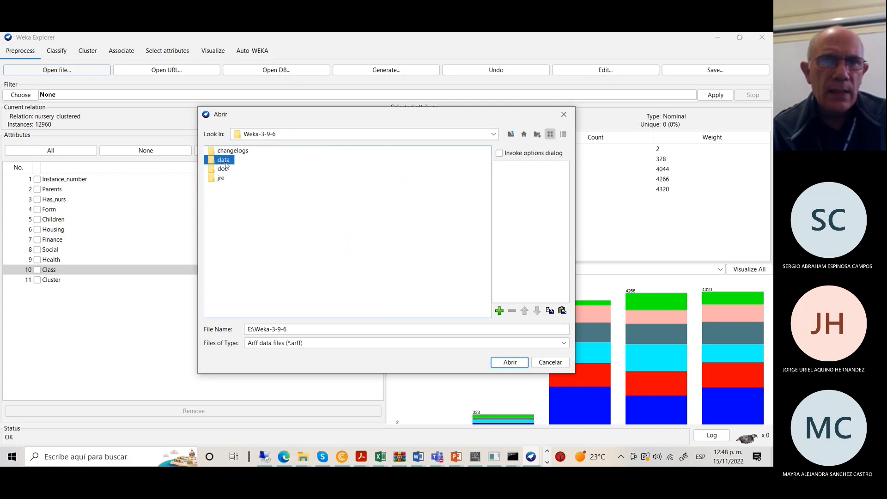
pyautogui.doubleClick(226, 162)
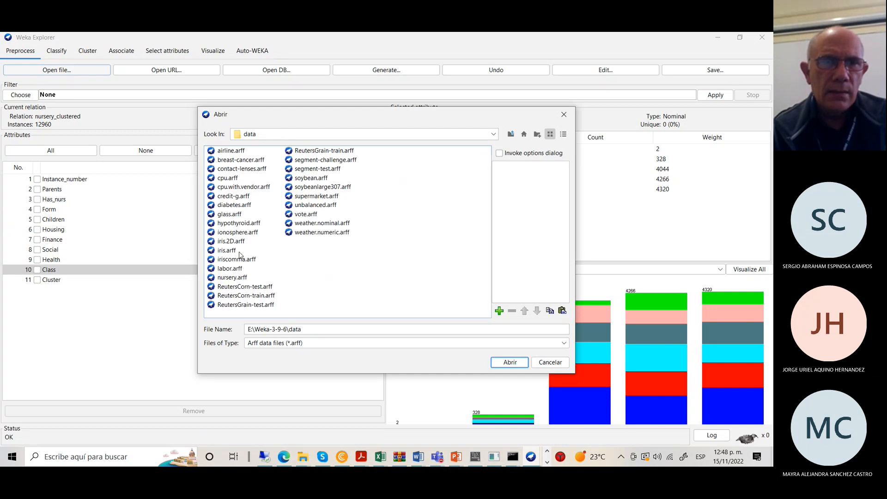
pyautogui.click(222, 250)
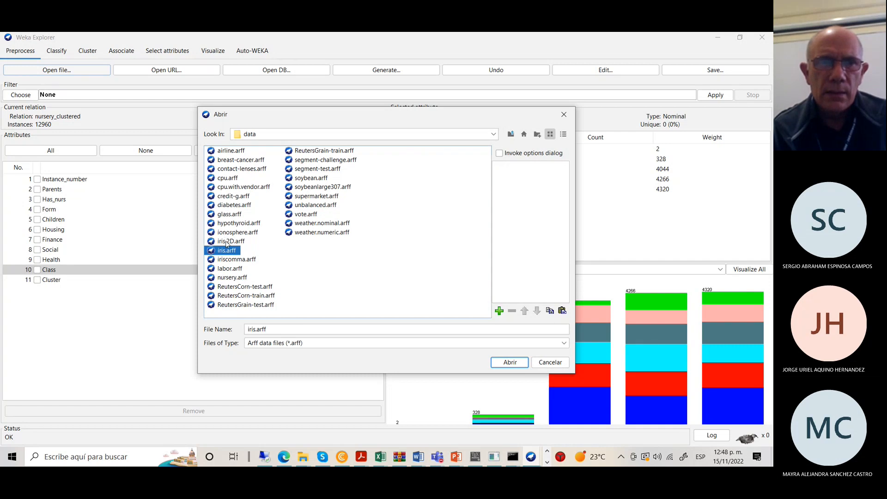
pyautogui.click(510, 362)
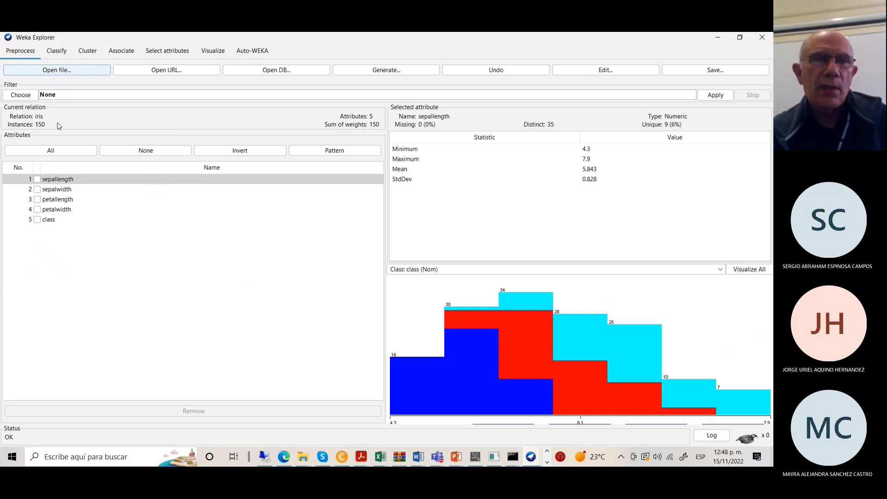
# Select the class attribute to see Iris-setosa, Iris-versicolor and Iris-virginica with 50 instances each.
pyautogui.click(48, 221)
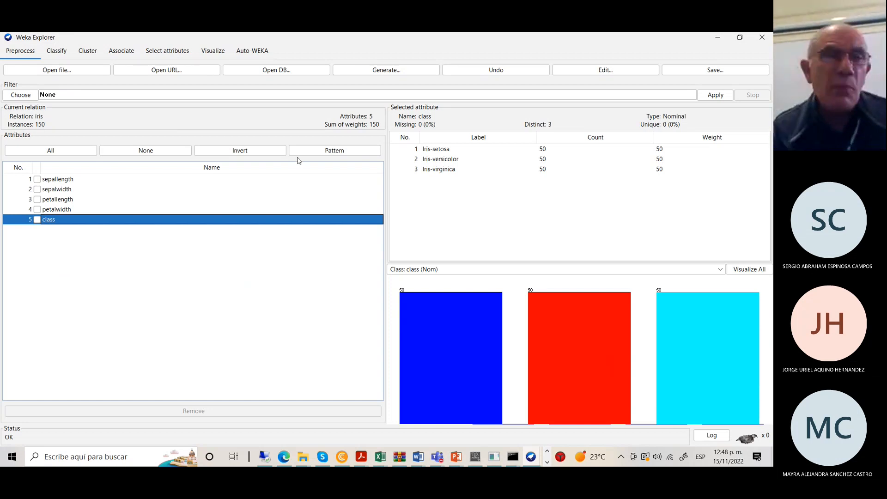
# Return to the Cluster tab showing the earlier four-cluster SimpleKMeans nursery result.
pyautogui.click(88, 53)
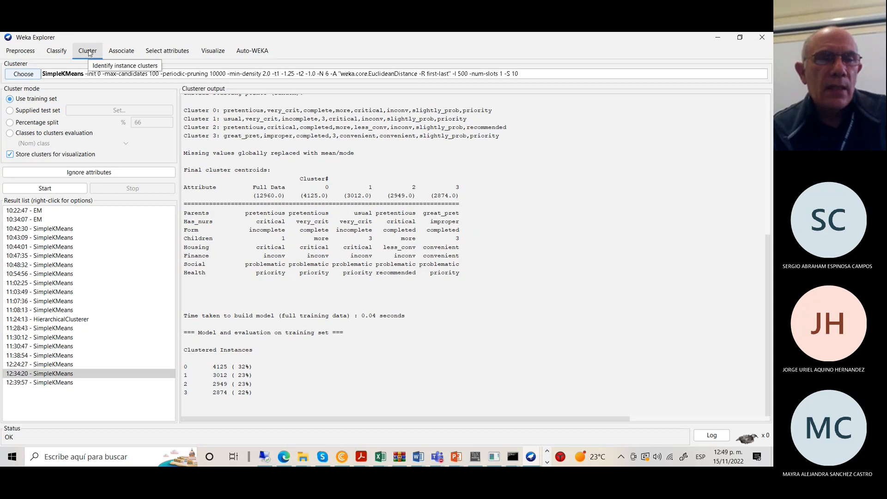
# Set SimpleKMeans numClusters to 2.
pyautogui.click(58, 74)
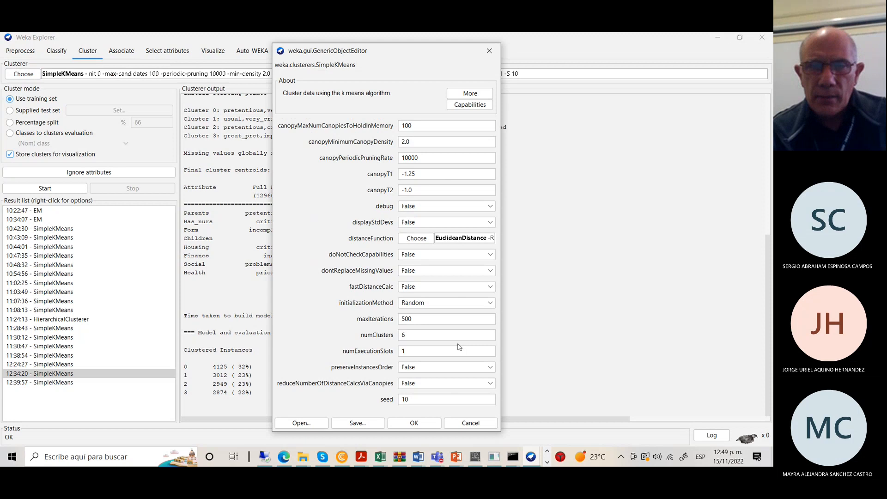
pyautogui.doubleClick(397, 334)
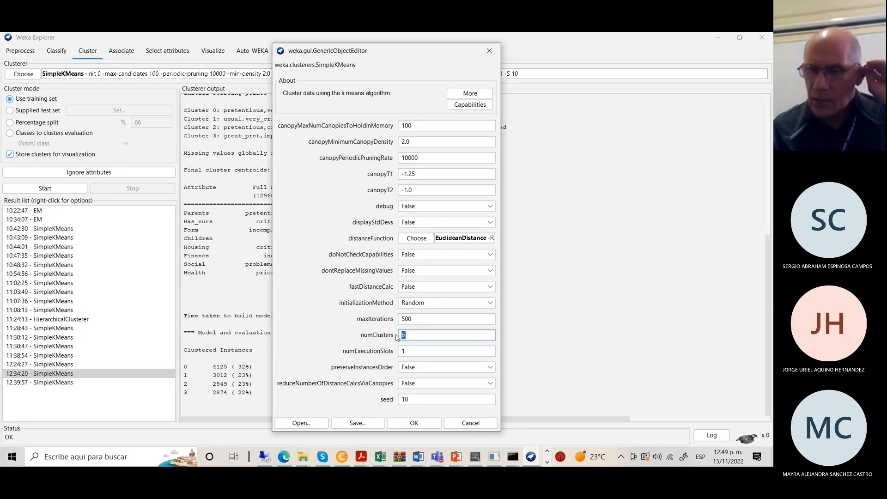
pyautogui.write('2')
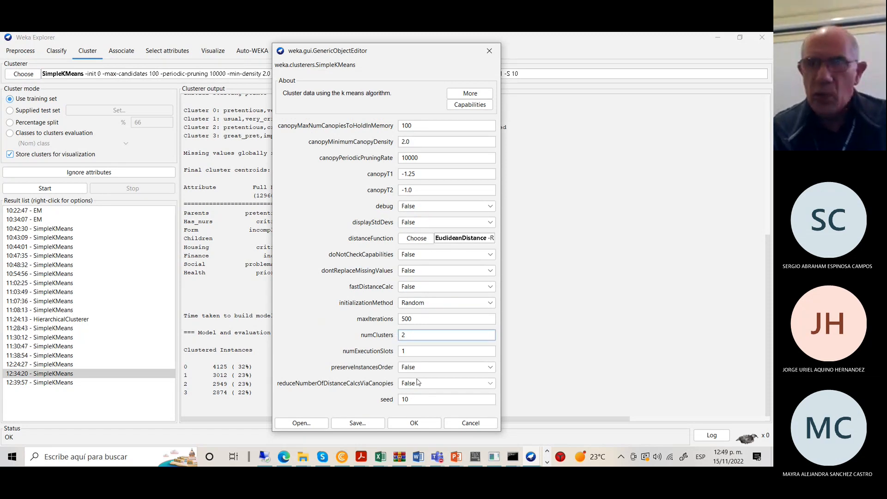
pyautogui.click(419, 427)
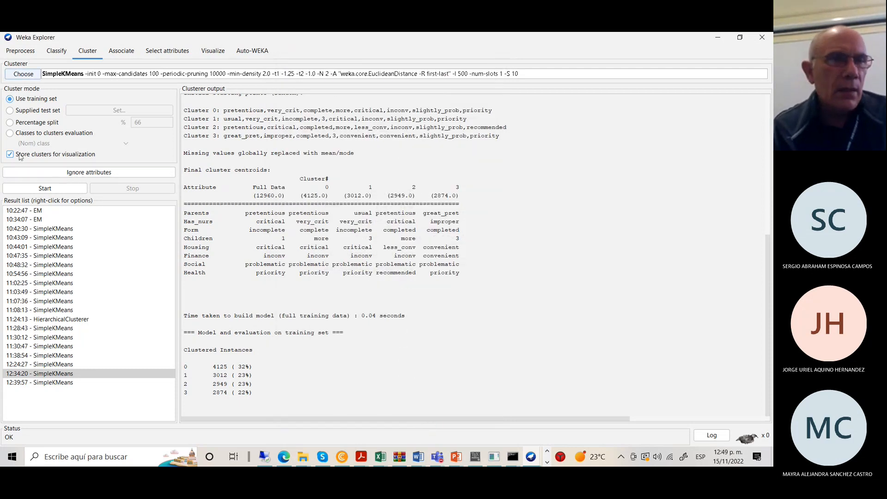
# Ignore the class attribute and run the clustering, giving clusters of 100 and 50 instances.
pyautogui.click(97, 172)
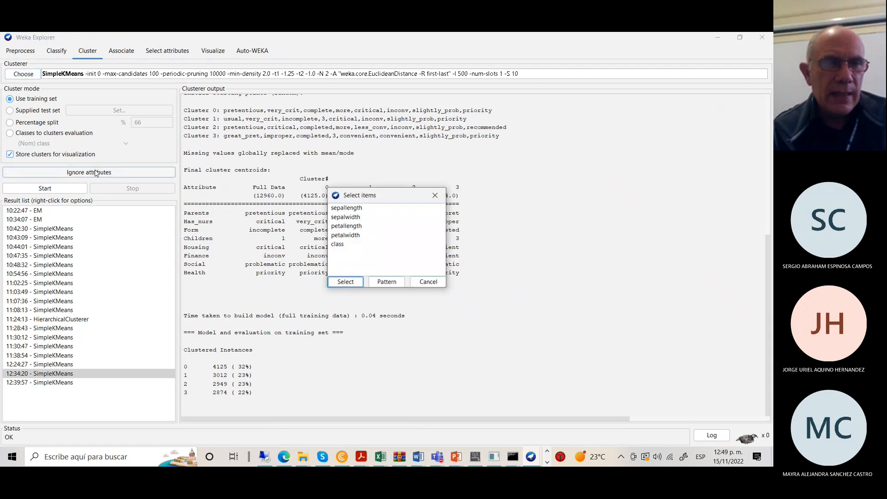
pyautogui.click(338, 245)
pyautogui.click(355, 283)
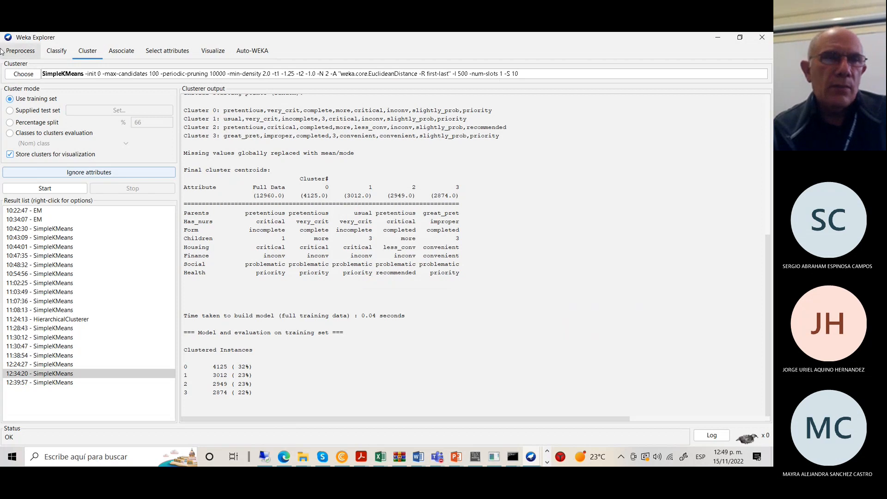
pyautogui.click(45, 188)
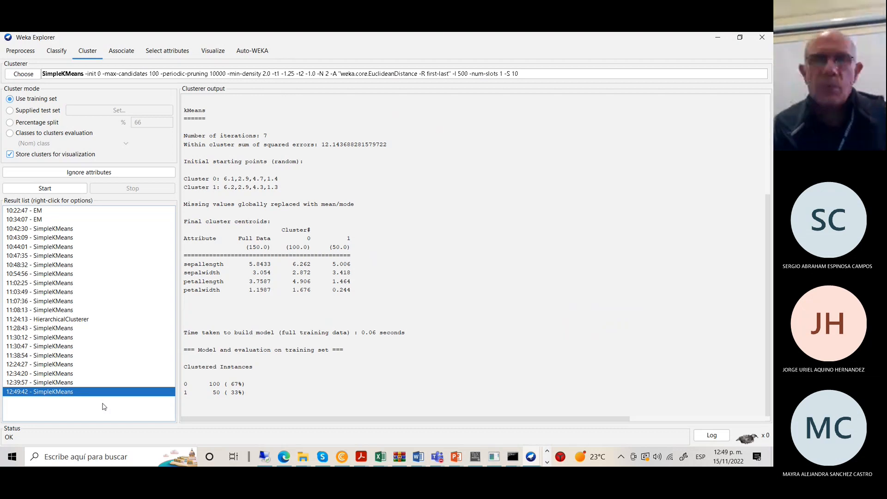
# Open the cluster assignments plot for the newest 2-cluster run, maximized.
pyautogui.rightClick(153, 395)
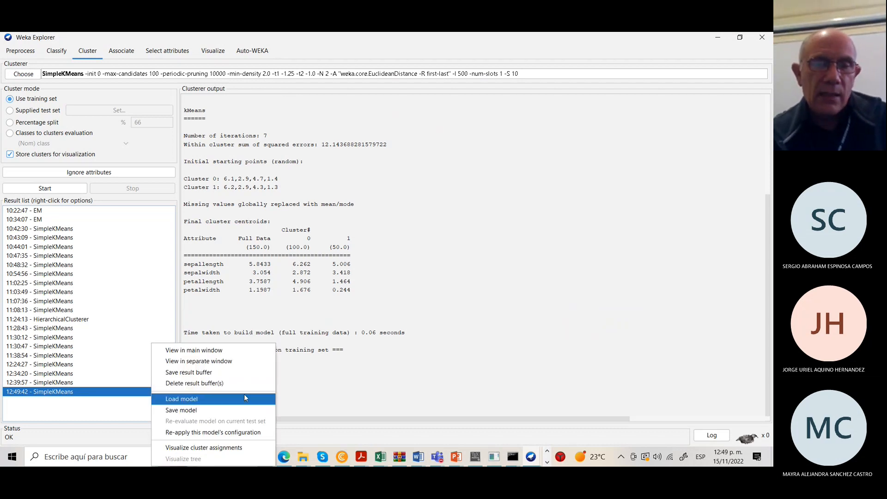
pyautogui.click(182, 447)
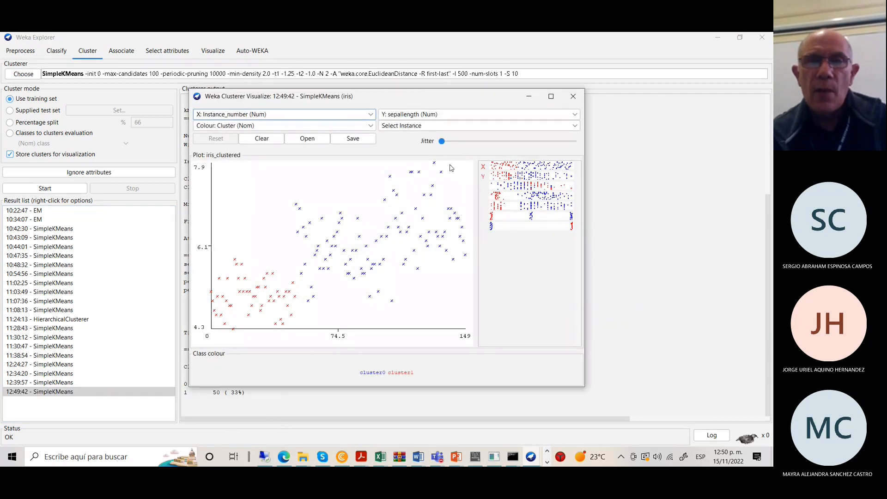
pyautogui.click(552, 96)
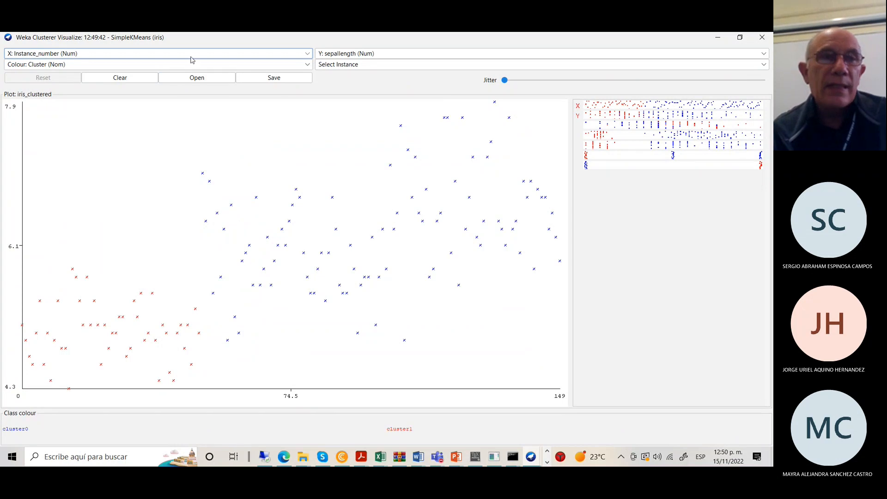
# Plot class on X and Cluster on Y, coloured by class, with jitter applied.
pyautogui.click(308, 54)
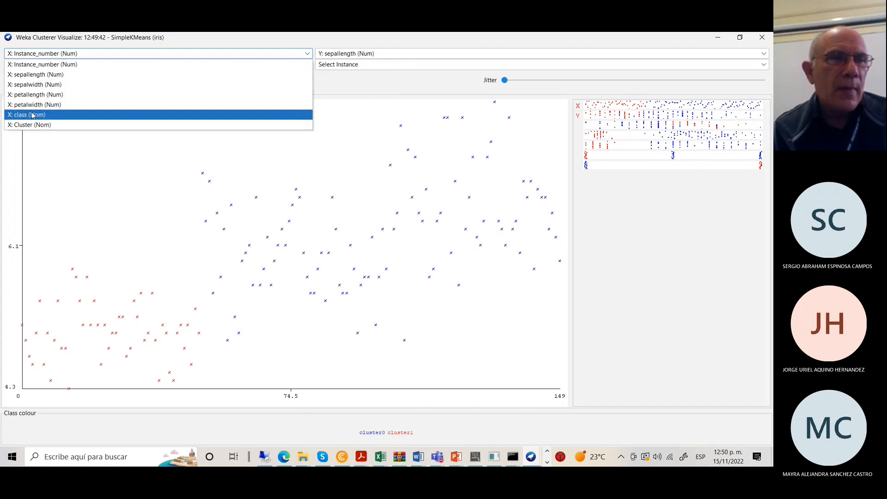
pyautogui.click(33, 116)
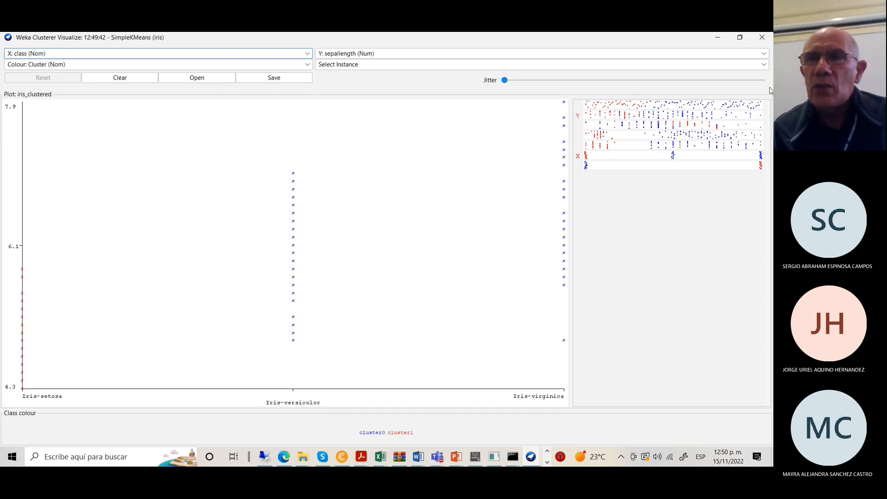
pyautogui.click(764, 52)
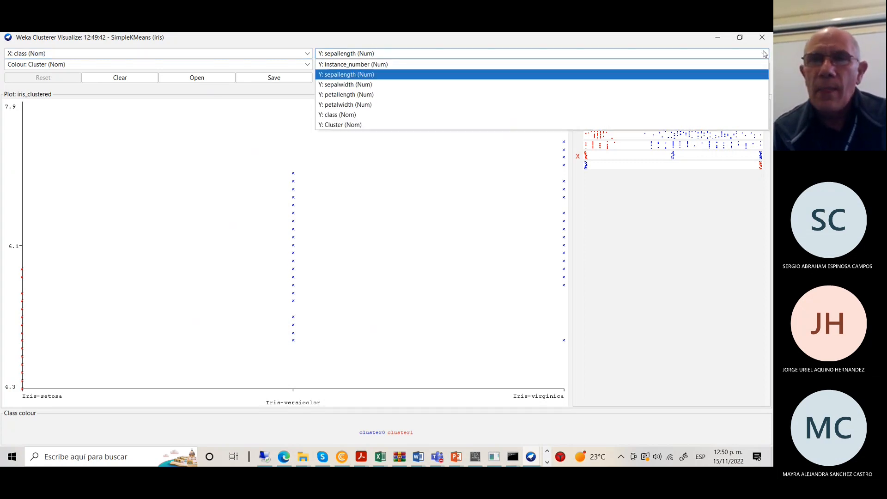
pyautogui.click(342, 125)
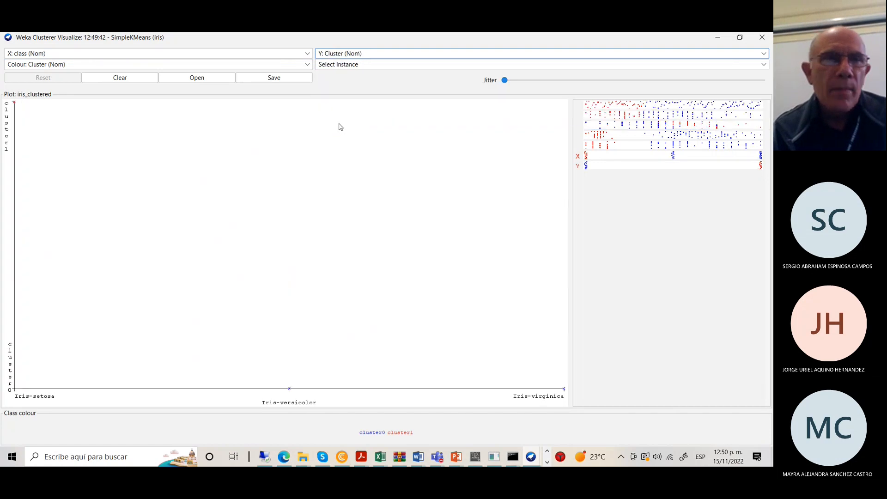
pyautogui.click(308, 66)
pyautogui.click(22, 126)
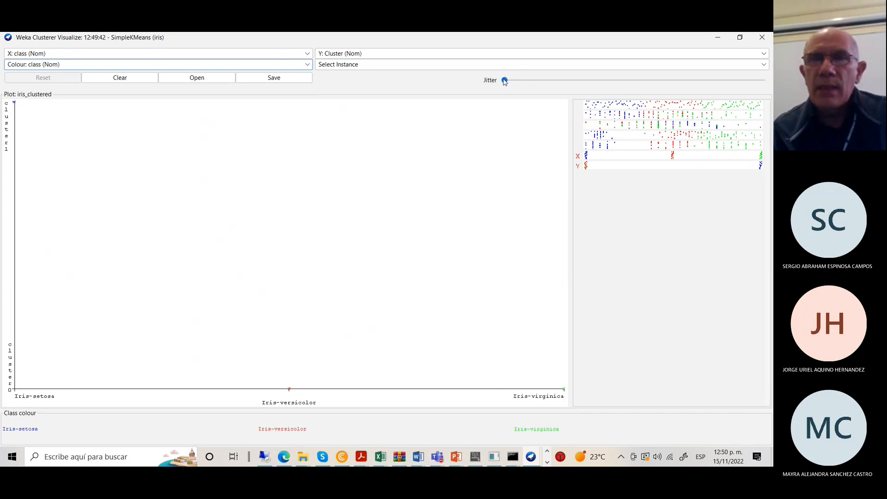
pyautogui.moveTo(504, 81); pyautogui.dragTo(744, 98)
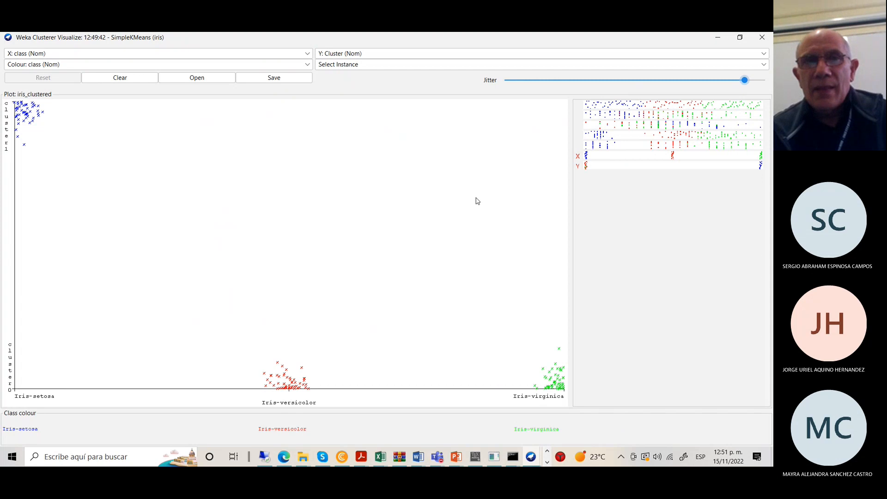
# Switch the plot's X axis and colour to sepallength, then minimize the plot window.
pyautogui.click(308, 55)
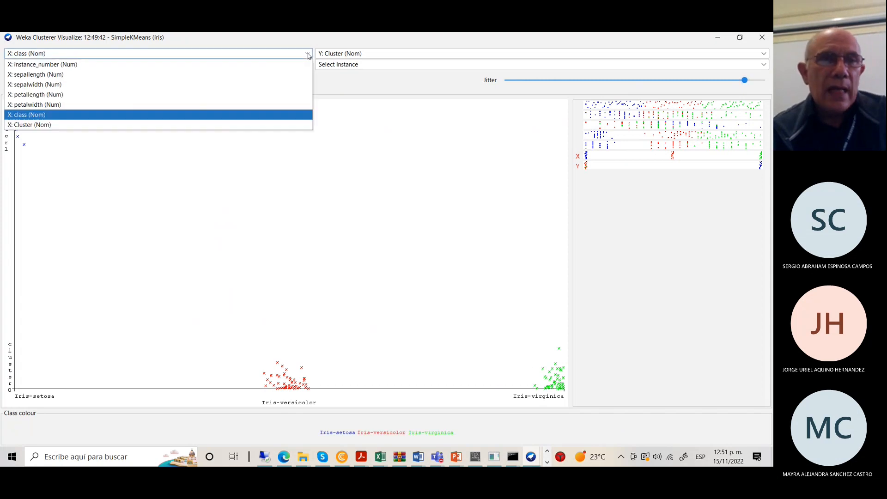
pyautogui.click(58, 74)
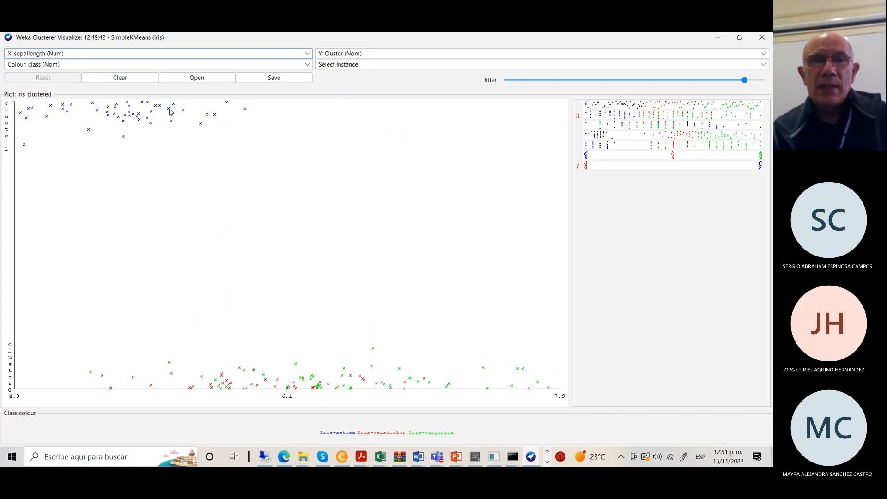
pyautogui.click(307, 65)
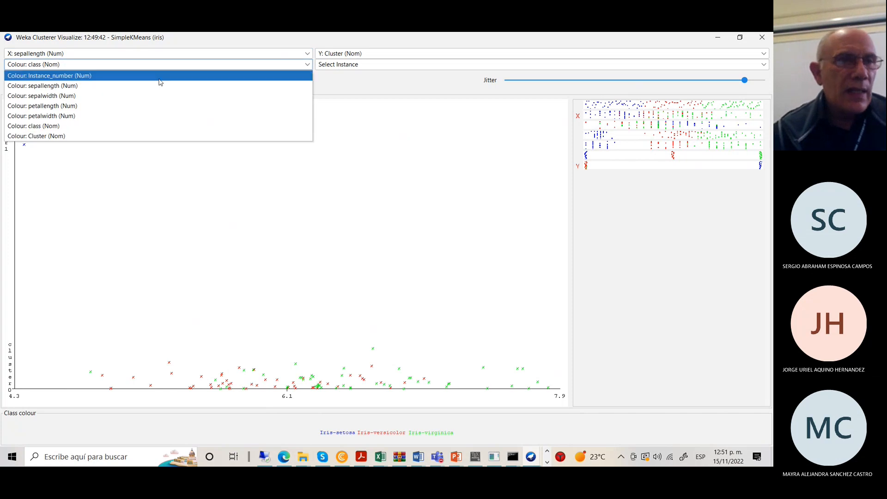
pyautogui.click(67, 88)
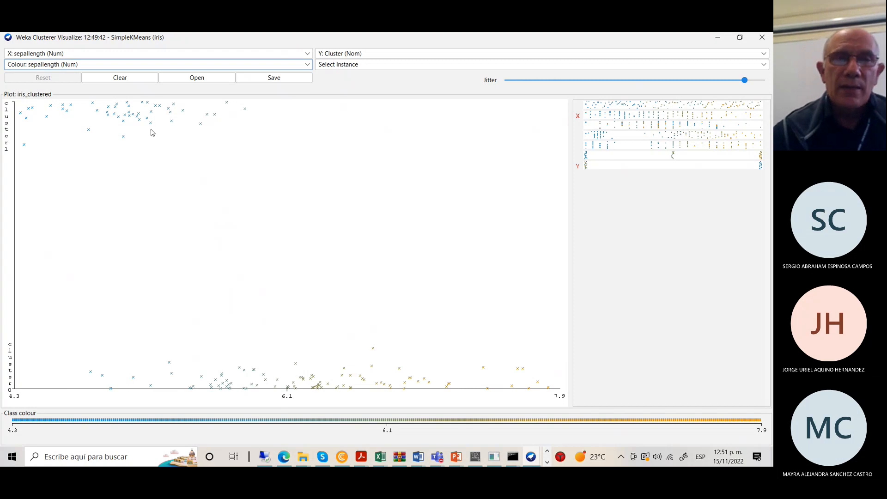
pyautogui.click(719, 38)
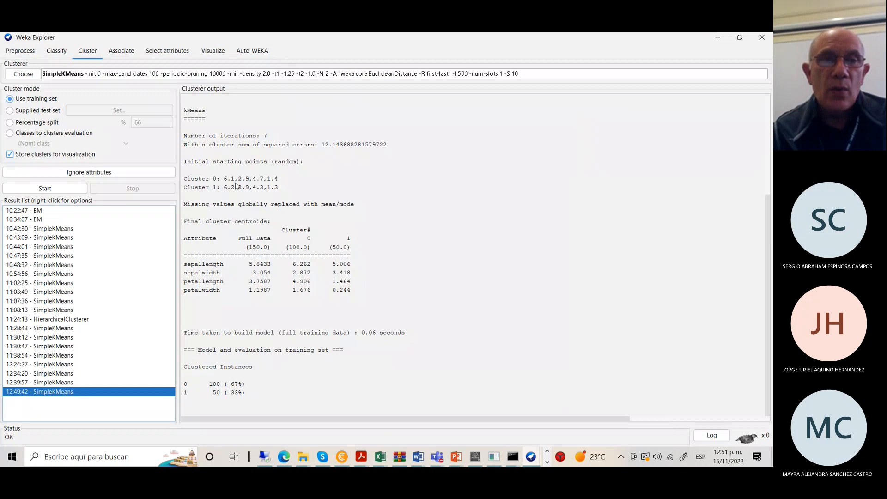
# Set numClusters to 3 and rerun SimpleKMeans, yielding clusters of 61, 50 and 39 instances.
pyautogui.click(60, 74)
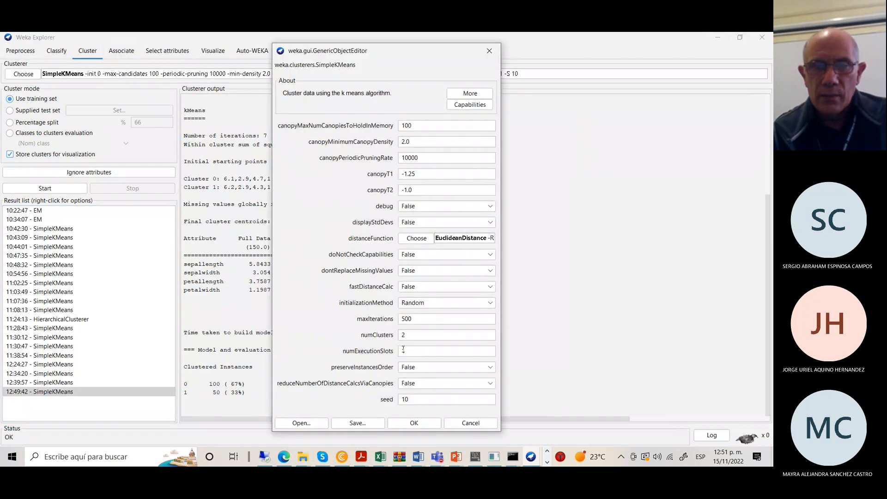
pyautogui.doubleClick(406, 334)
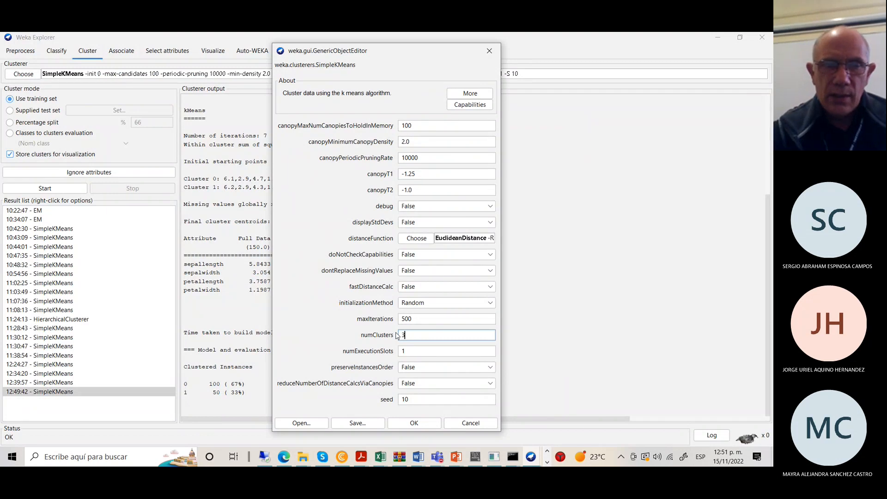
pyautogui.click(429, 426)
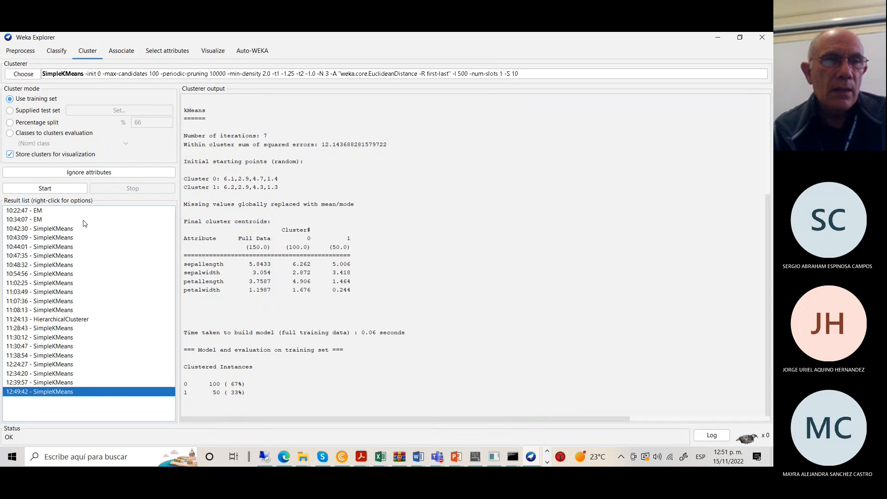
pyautogui.click(50, 189)
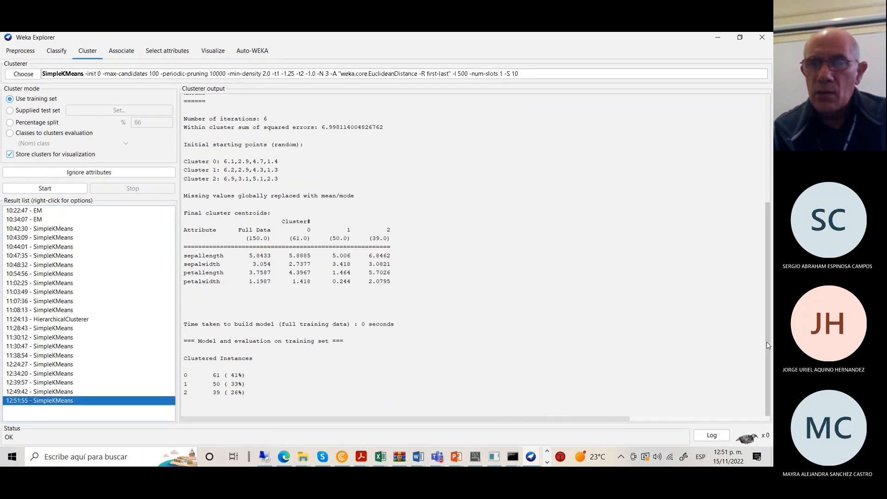
pyautogui.moveTo(767, 342); pyautogui.dragTo(732, 452)
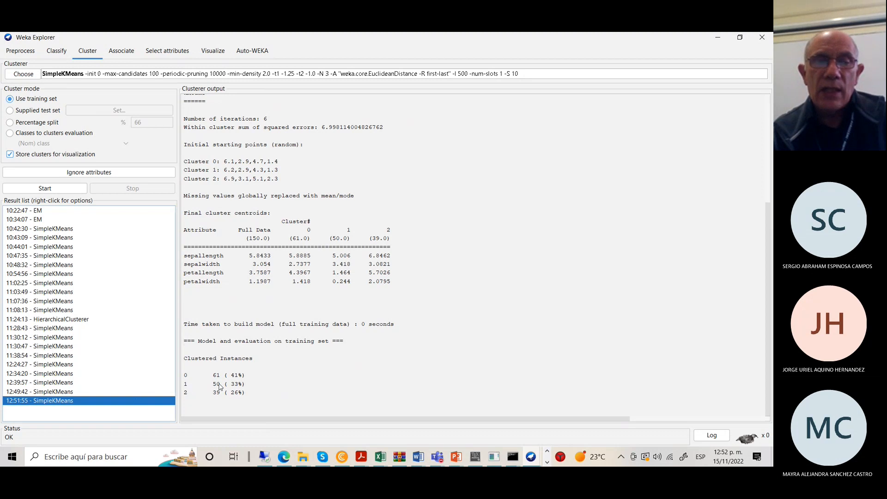
# Open the cluster assignments plot for the three-cluster run, maximized.
pyautogui.rightClick(161, 403)
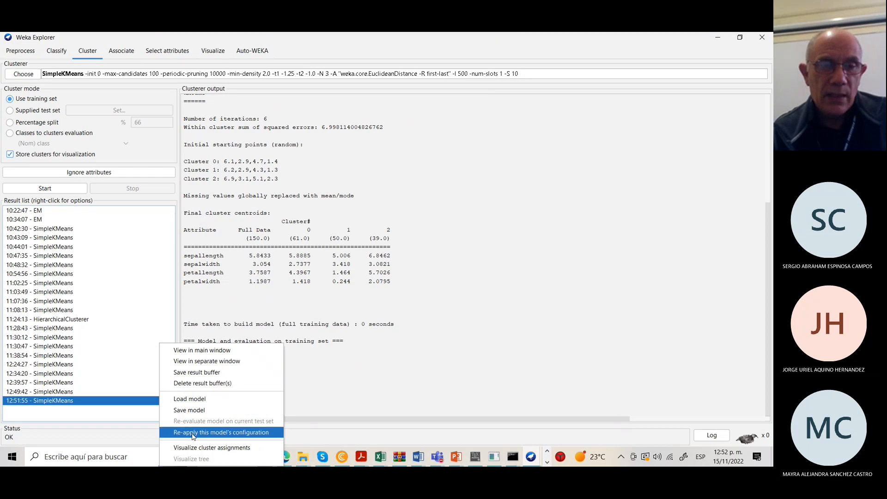
pyautogui.click(197, 448)
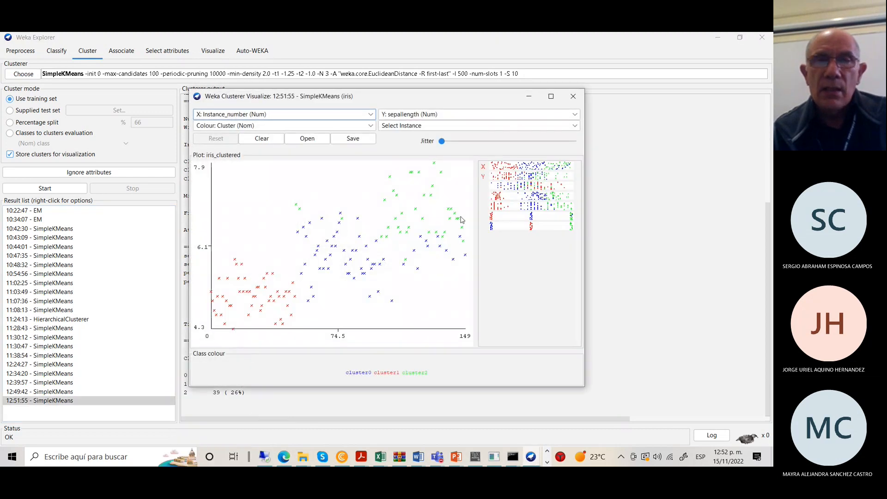
pyautogui.click(551, 97)
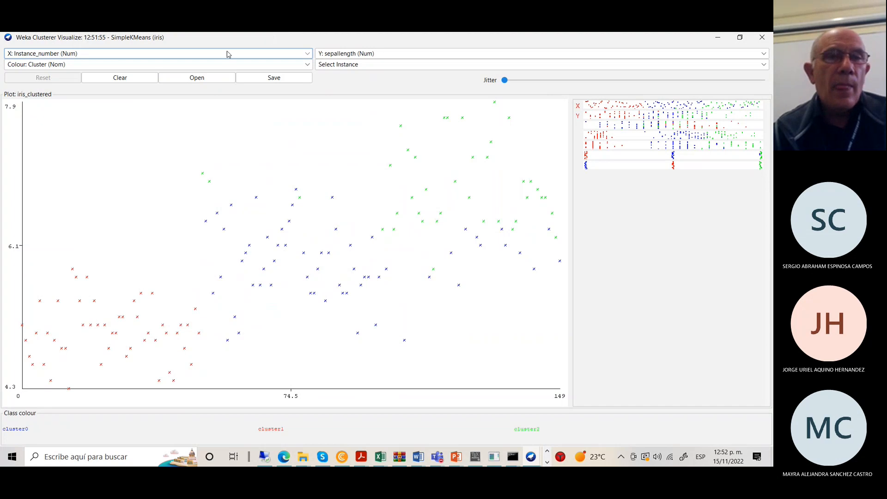
# Plot class on X and Cluster on Y, coloured by class, with maximum jitter.
pyautogui.click(308, 55)
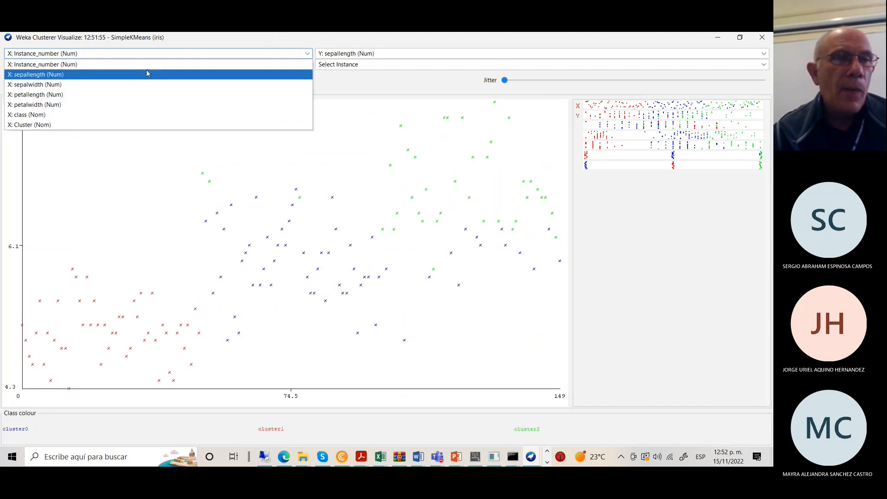
pyautogui.click(65, 116)
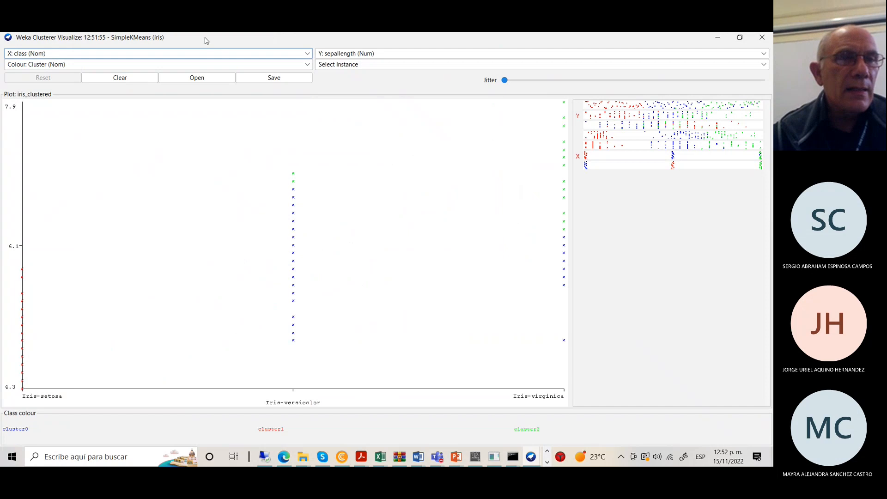
pyautogui.click(308, 68)
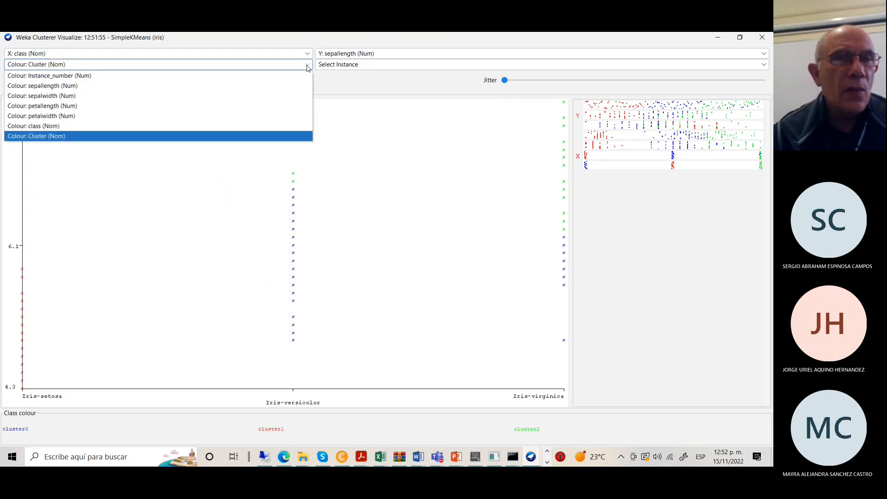
pyautogui.click(38, 126)
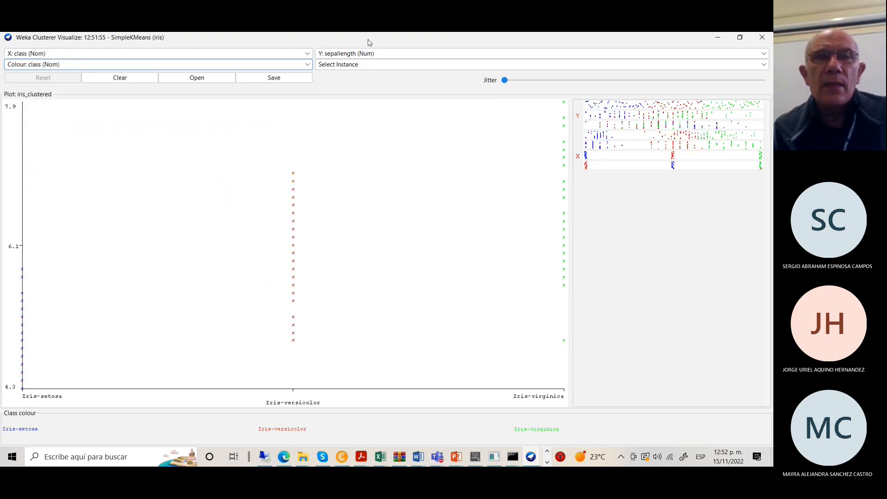
pyautogui.click(763, 55)
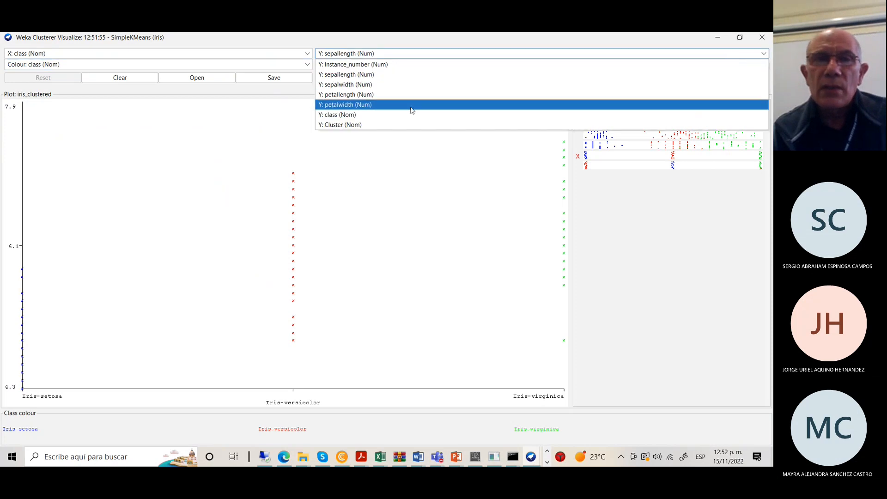
pyautogui.click(376, 126)
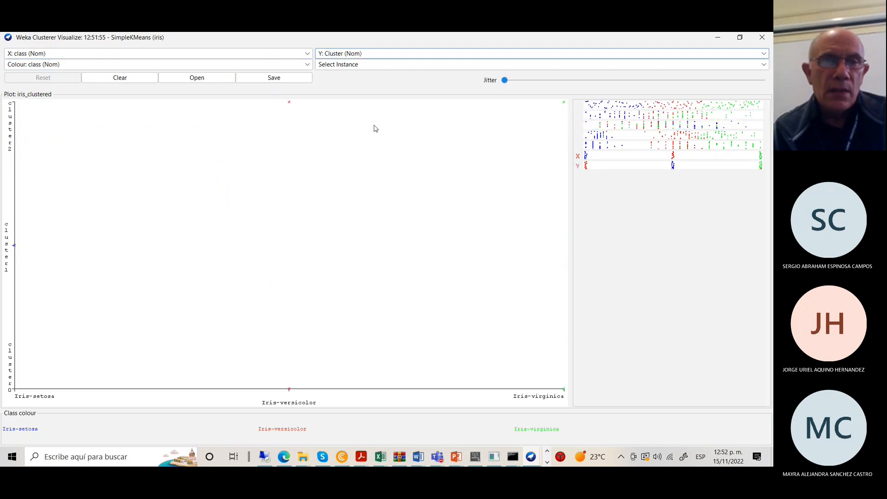
pyautogui.moveTo(504, 80); pyautogui.dragTo(772, 86)
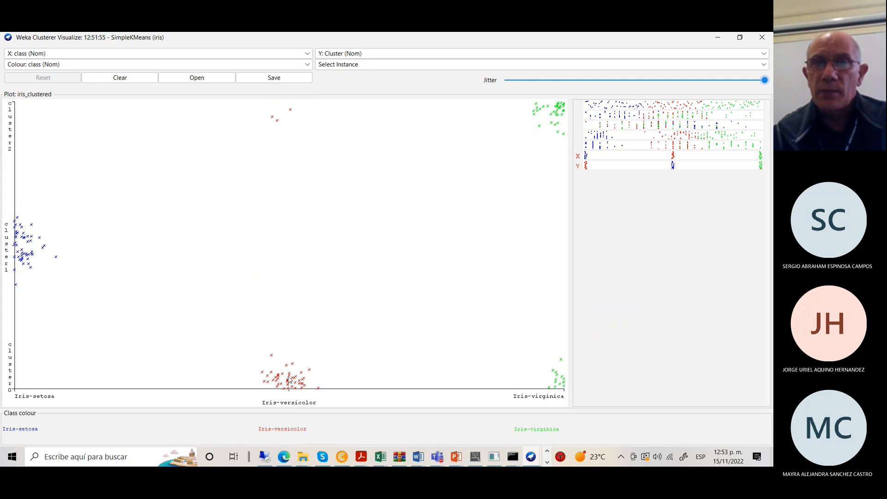
# Start saving the clustered data as irisres… and move the save location to C:\Usuarios.
pyautogui.click(276, 79)
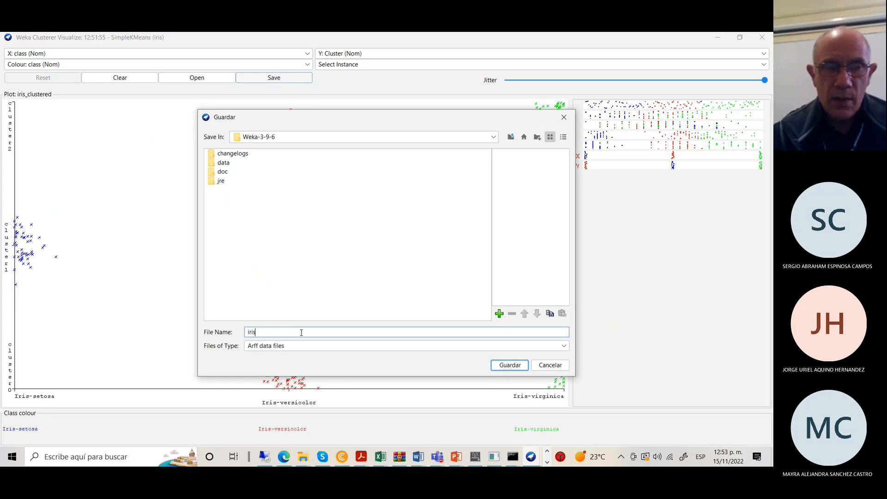
pyautogui.write('iris')
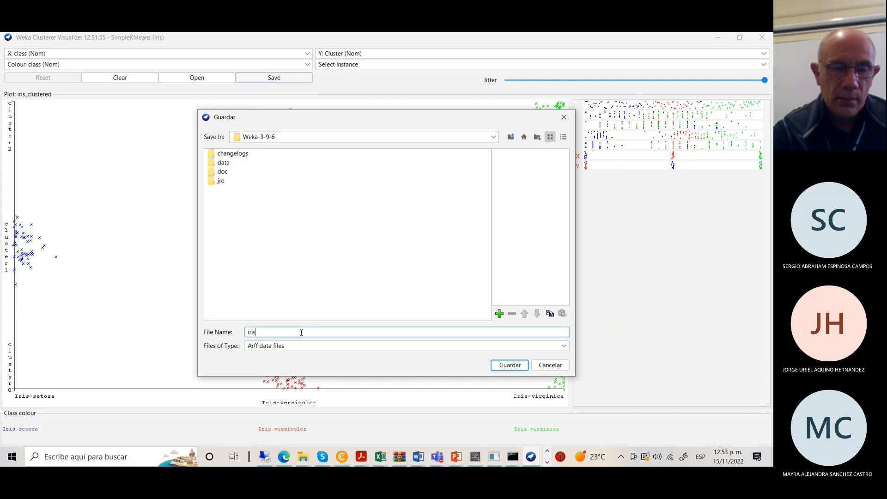
pyautogui.write('res')
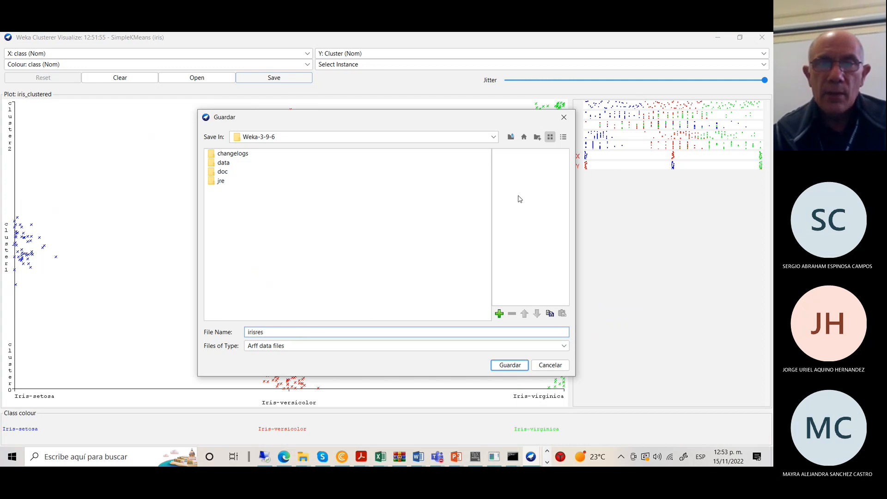
pyautogui.click(494, 136)
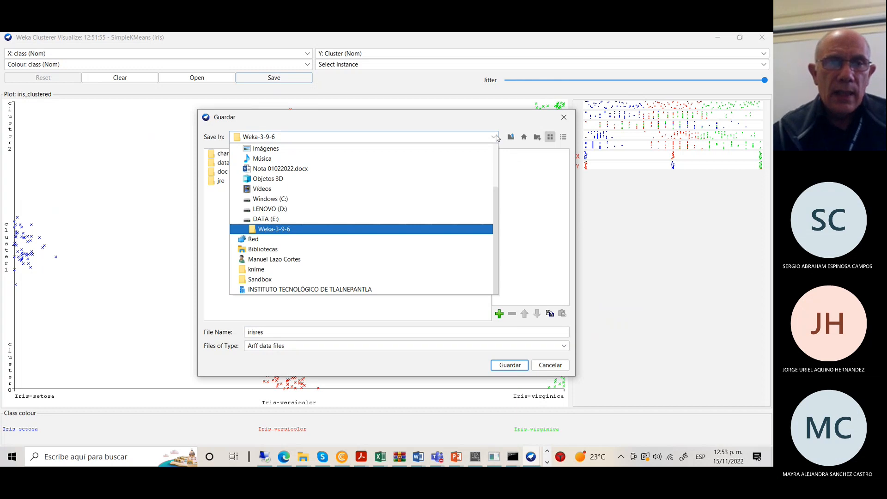
pyautogui.click(283, 204)
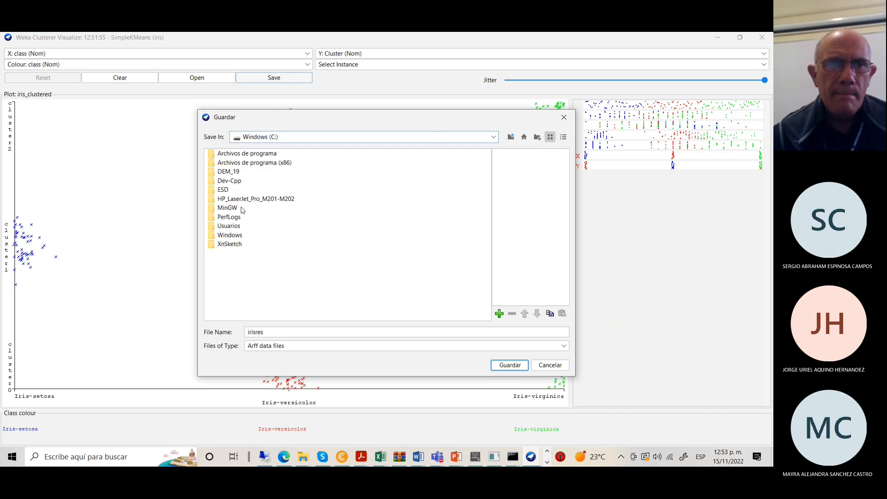
pyautogui.click(240, 228)
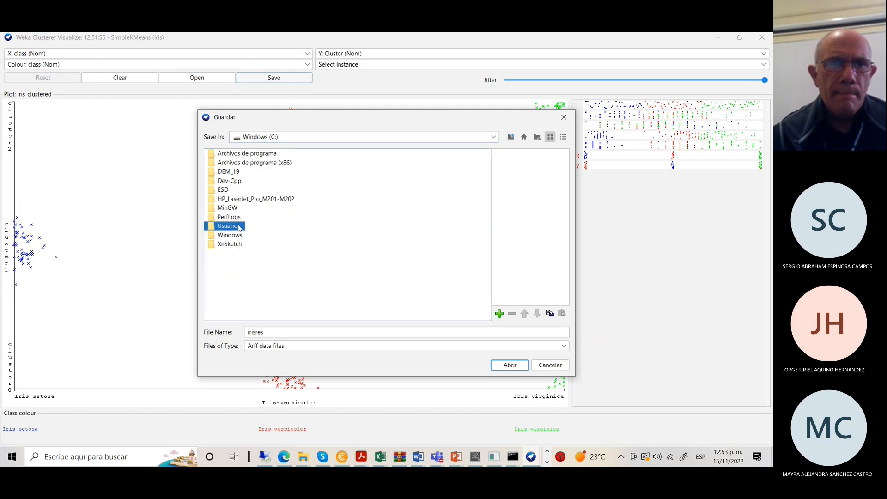
pyautogui.doubleClick(240, 227)
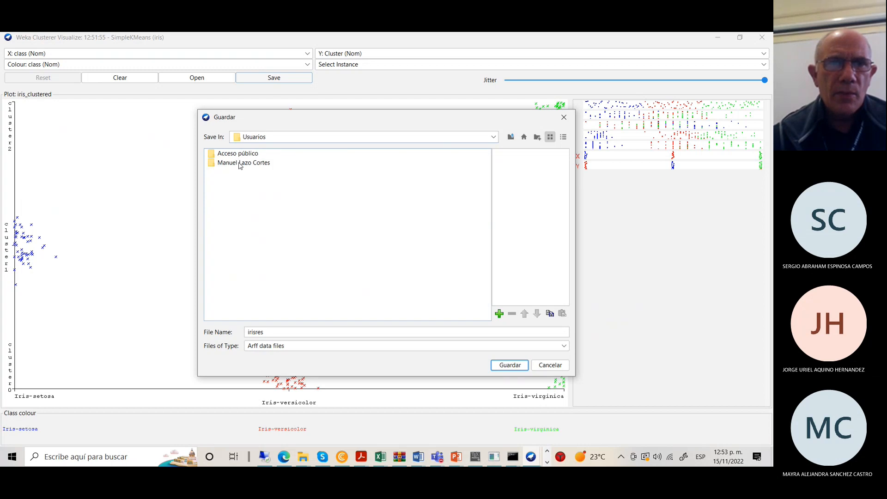
# Go into the user's Descargas folder and save the file as irisresult.
pyautogui.click(240, 163)
pyautogui.doubleClick(239, 163)
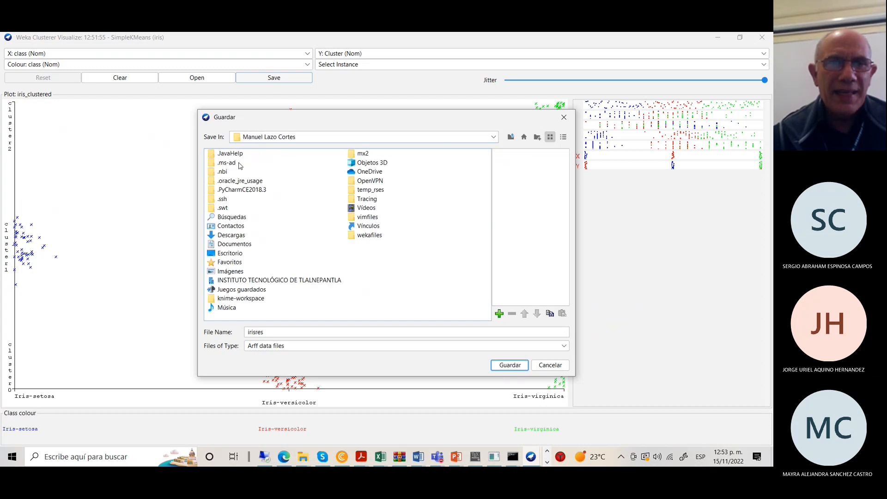
pyautogui.click(233, 237)
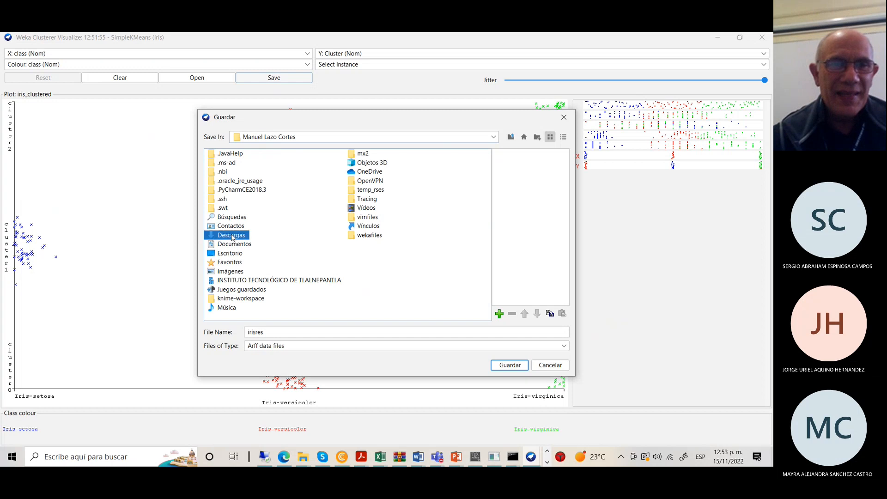
pyautogui.doubleClick(232, 237)
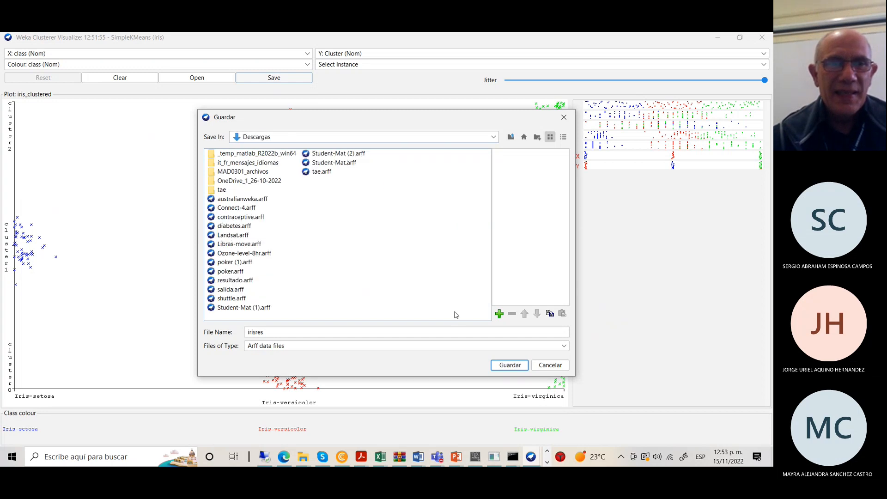
pyautogui.click(270, 330)
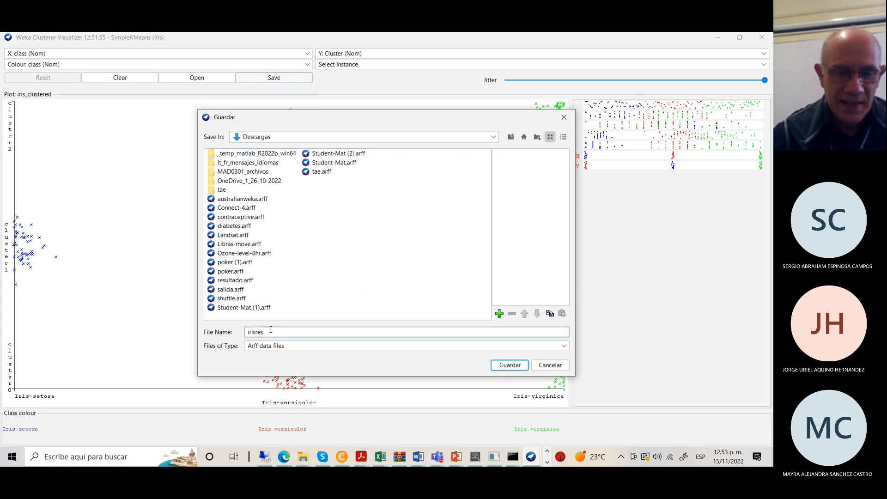
pyautogui.write('ult')
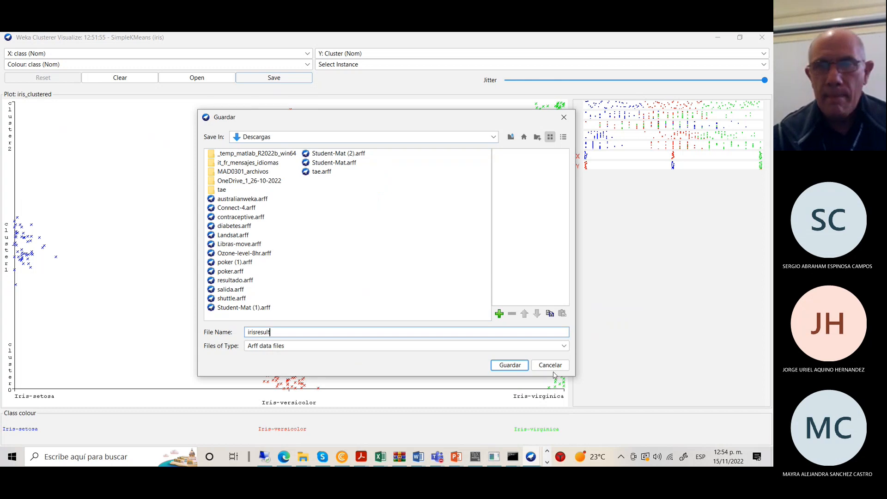
pyautogui.click(523, 367)
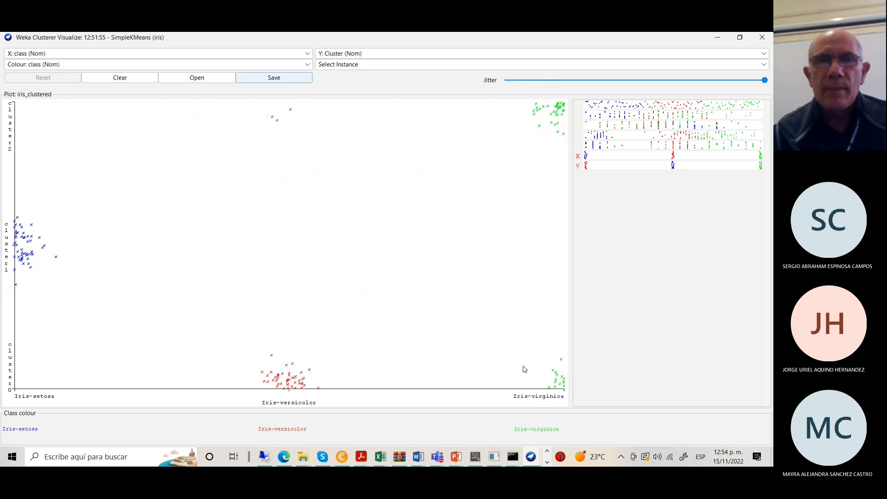
# Open irisresult.arff from the Descargas Explorer window in Notepad (Bloc de notas).
pyautogui.click(304, 457)
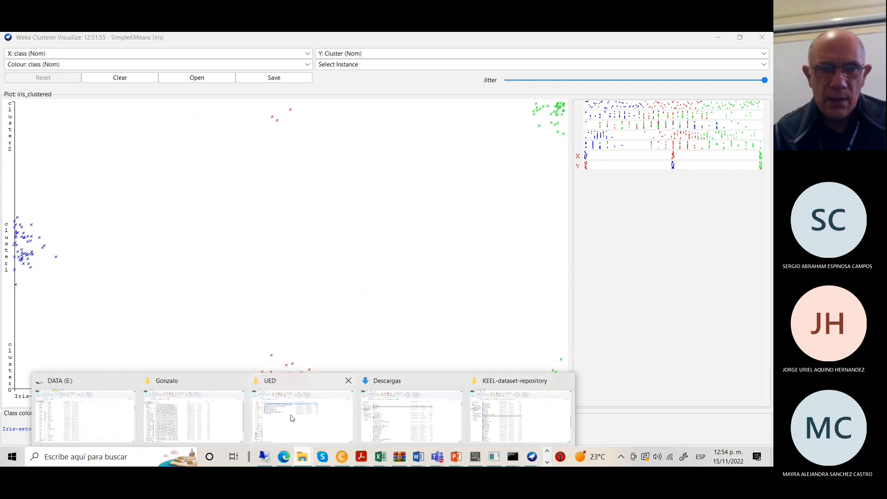
pyautogui.click(401, 419)
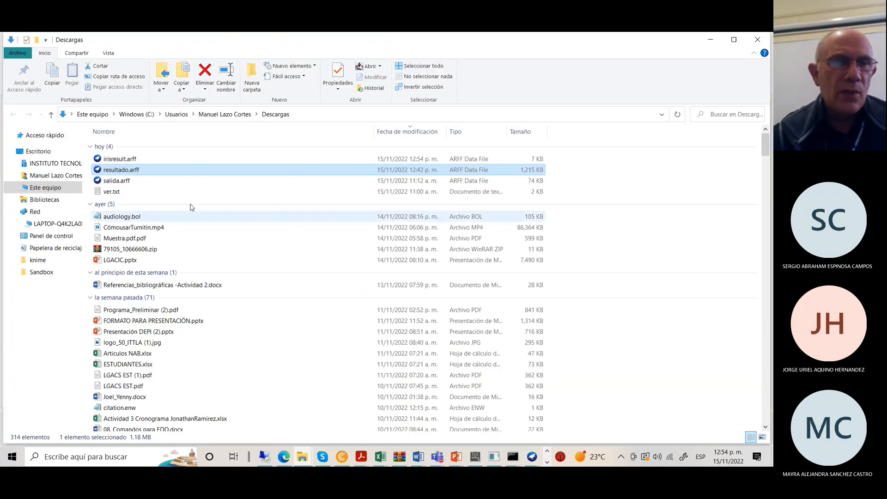
pyautogui.click(142, 160)
pyautogui.rightClick(141, 159)
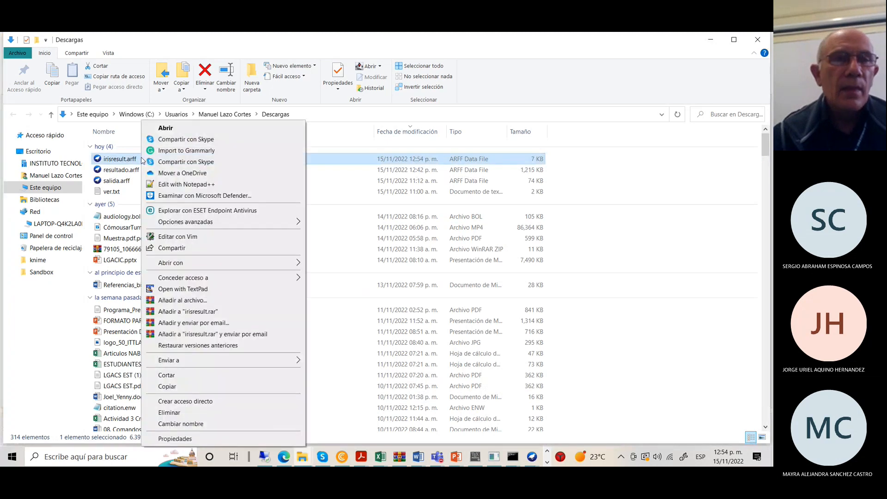
pyautogui.moveTo(188, 264)
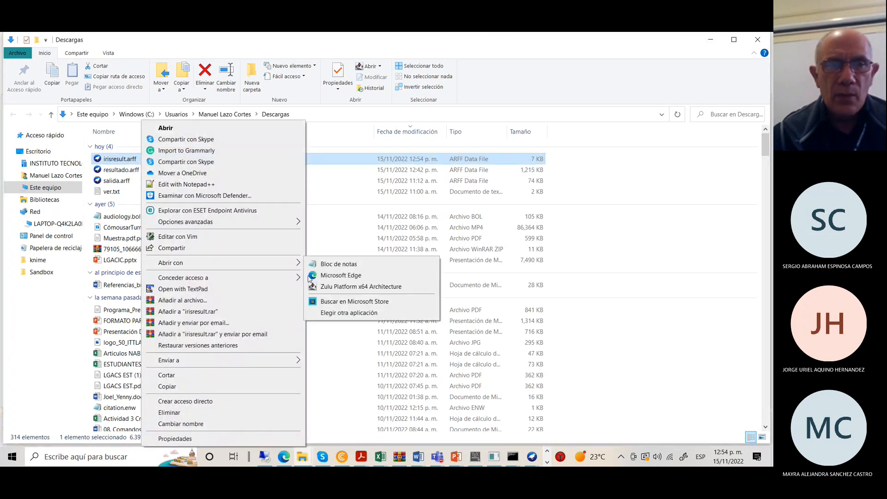
pyautogui.click(331, 265)
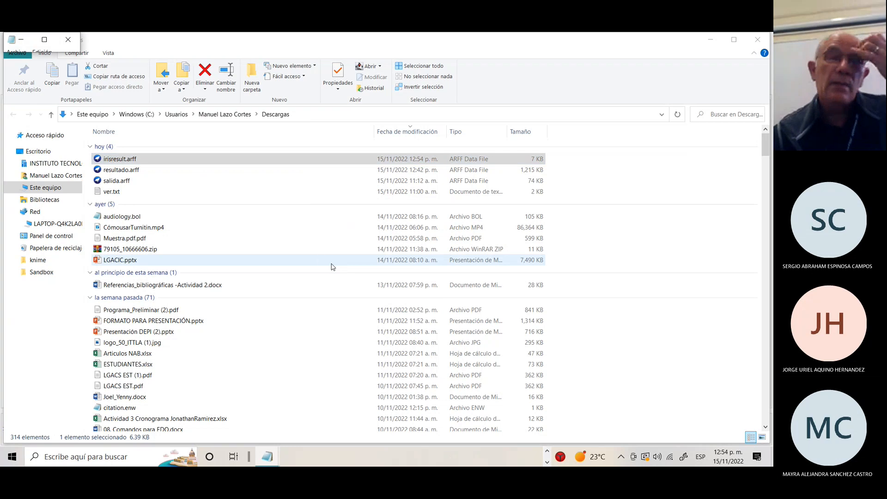
# Maximize Notepad, scroll irisresult.arff down to rows 108–149 with their clusters, then minimize it.
pyautogui.click(47, 45)
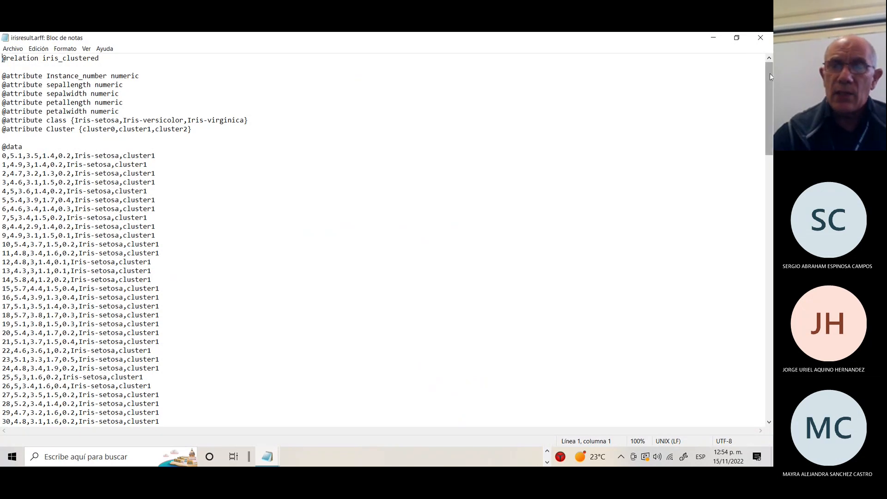
pyautogui.moveTo(770, 73); pyautogui.dragTo(773, 157)
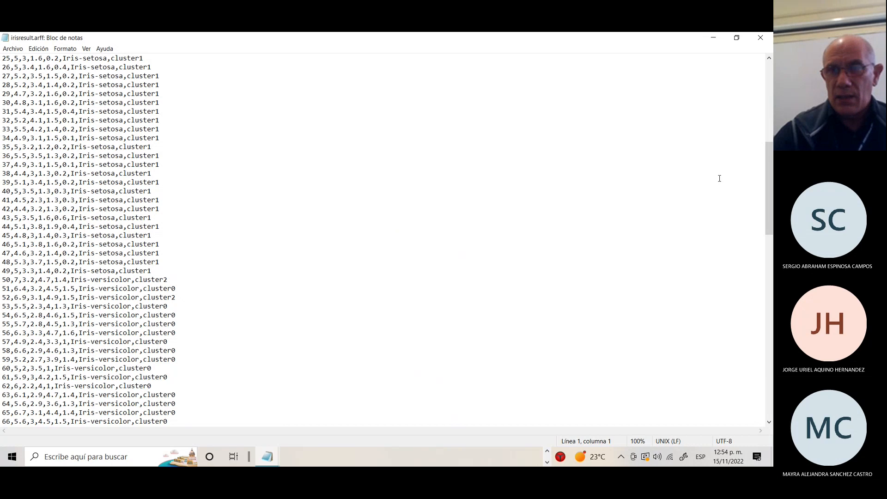
pyautogui.scroll(-4, 767, 170)
pyautogui.moveTo(773, 200); pyautogui.dragTo(773, 304)
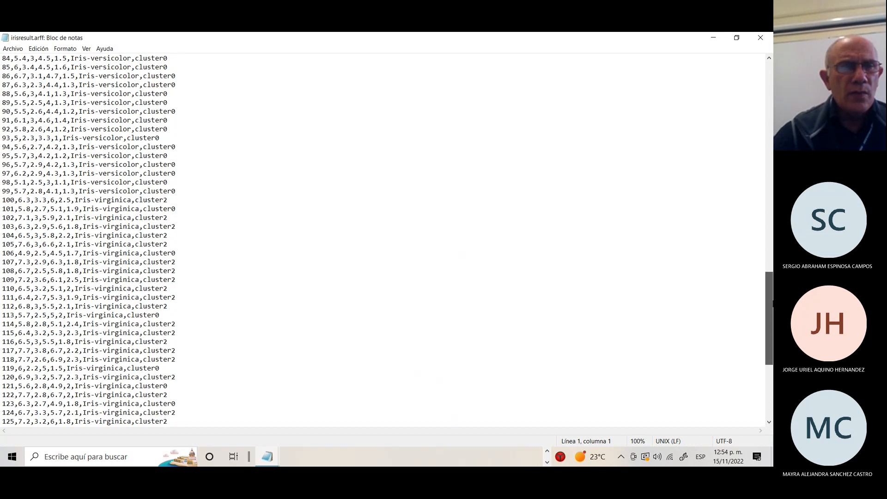
pyautogui.scroll(-2, 344, 202)
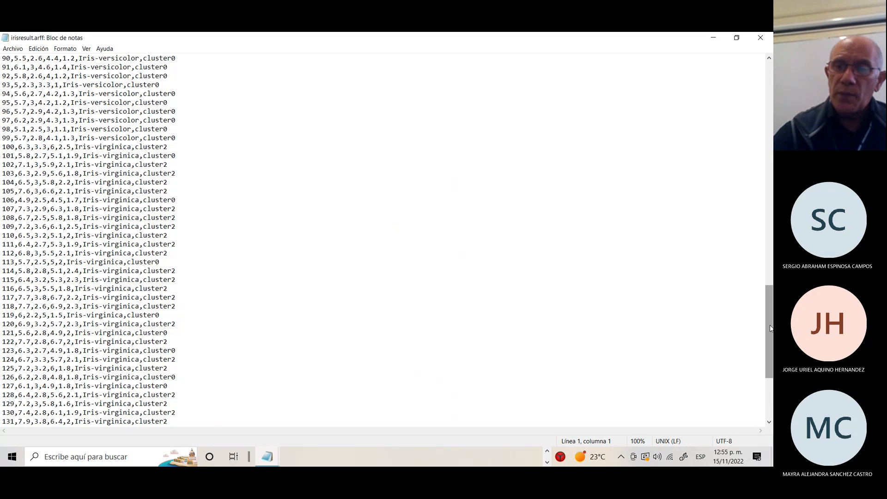
pyautogui.moveTo(770, 328); pyautogui.dragTo(767, 370)
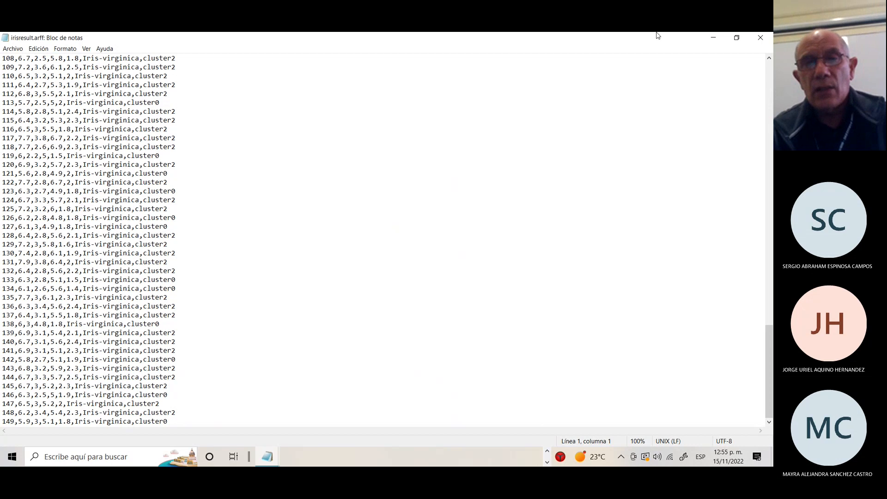
pyautogui.click(713, 38)
# Replot the three iris clusters with Instance_number on the X axis, then close the plot window.
pyautogui.click(715, 37)
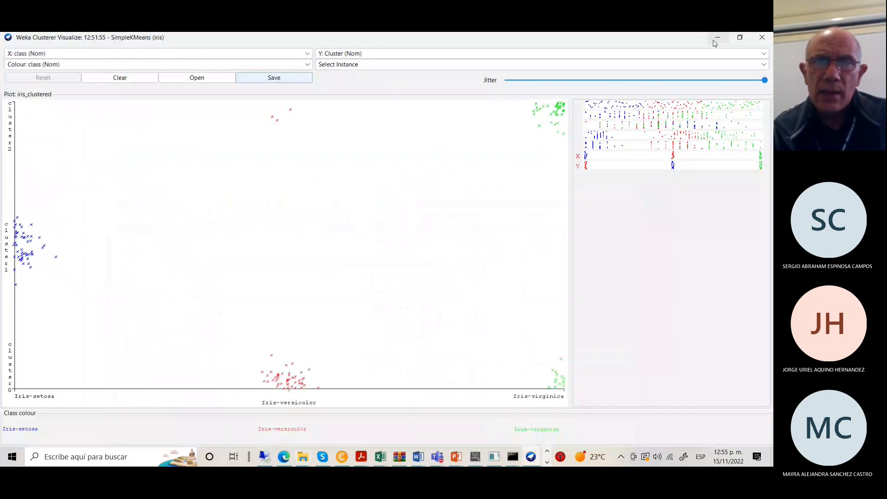
pyautogui.click(307, 54)
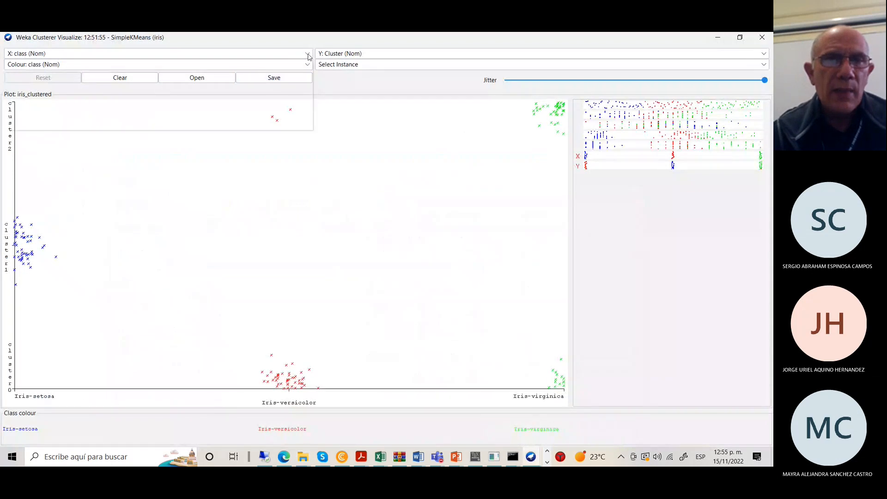
pyautogui.click(30, 64)
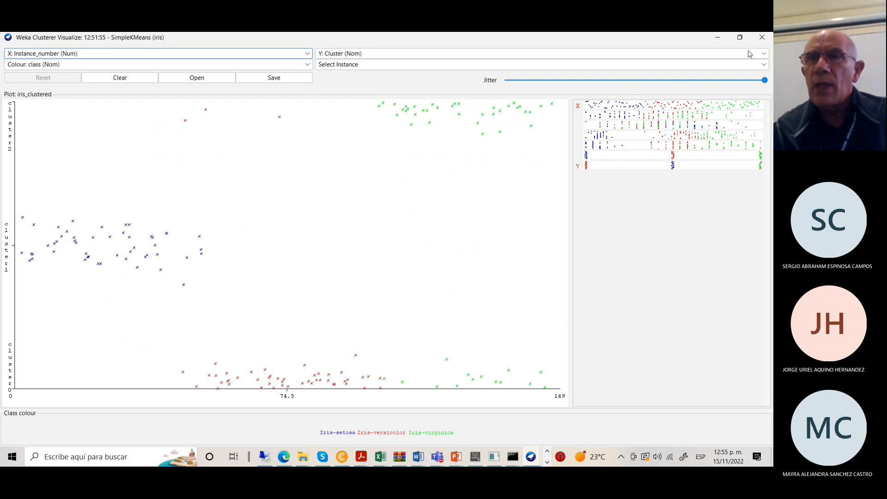
pyautogui.click(763, 38)
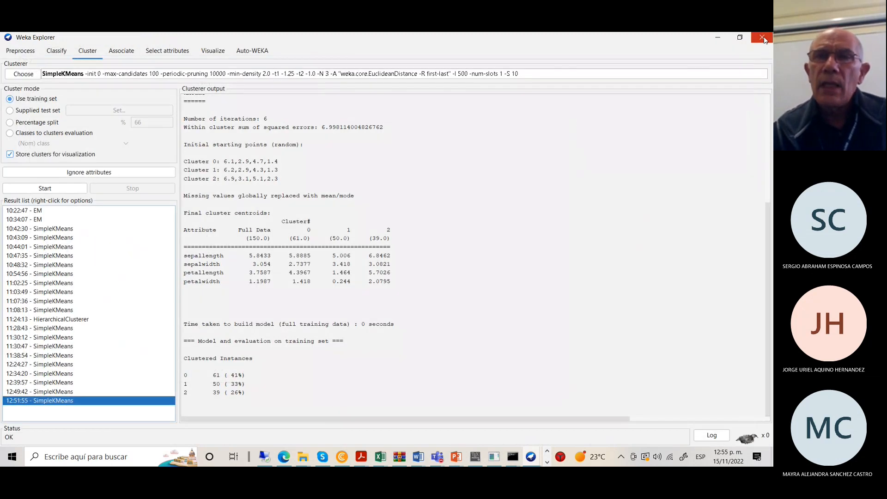
pyautogui.click(670, 190)
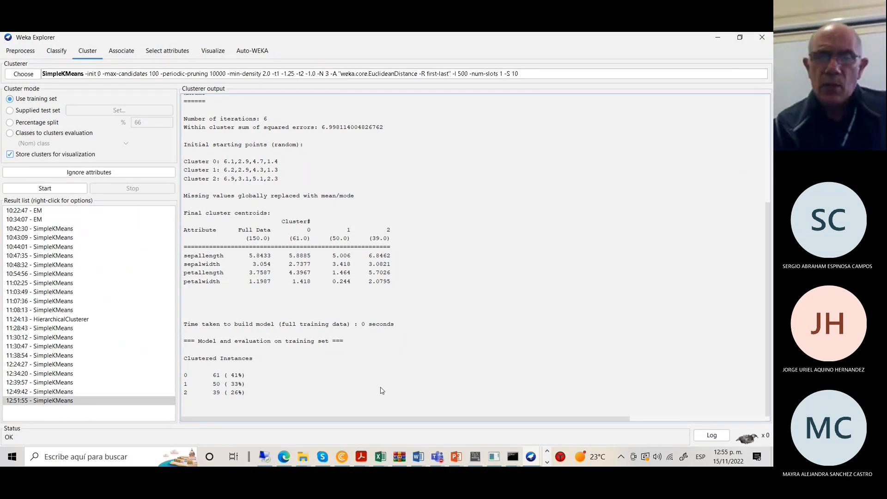
# In Edge, go from the Weka video tab to the channel's uploaded videos in YouTube Studio.
pyautogui.click(284, 460)
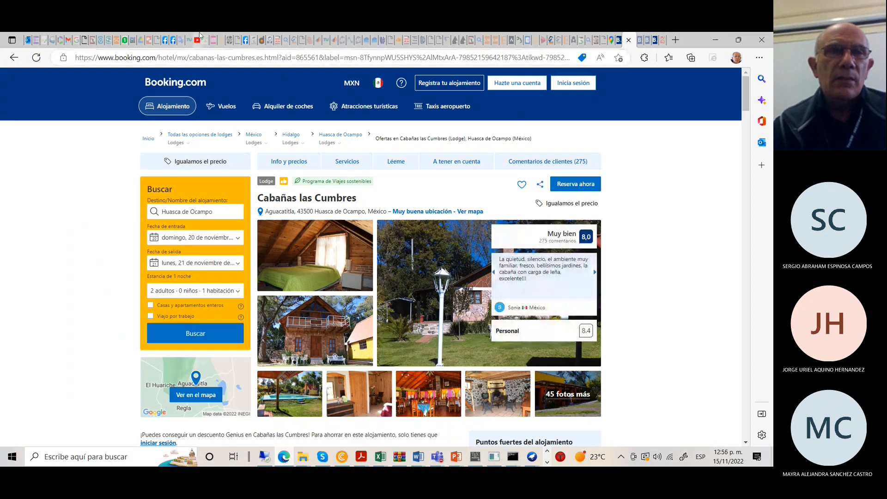
pyautogui.click(198, 39)
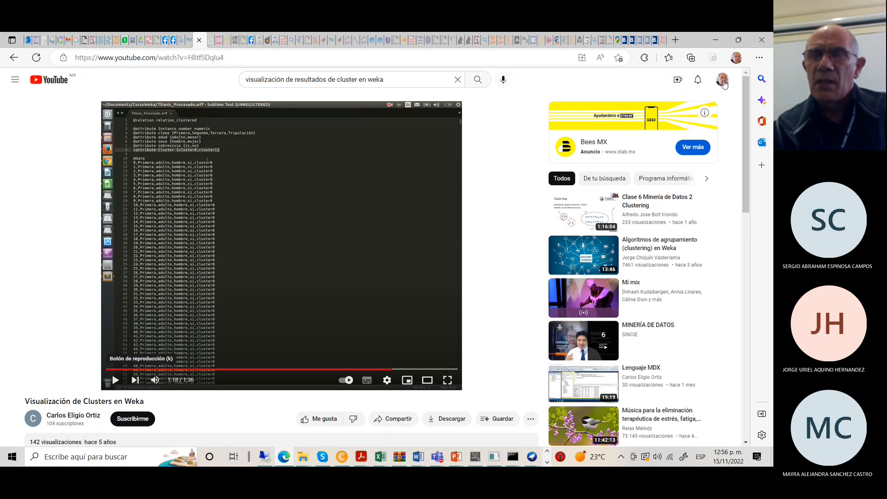
pyautogui.click(722, 80)
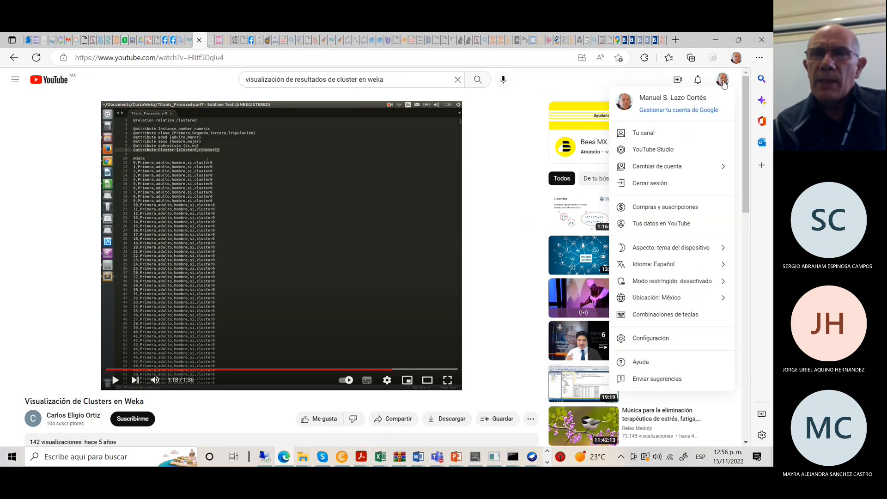
pyautogui.click(642, 133)
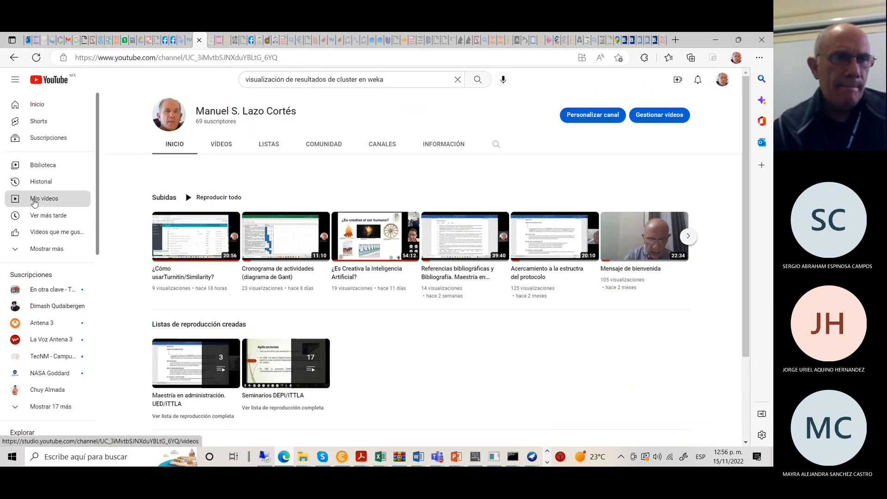
pyautogui.click(35, 199)
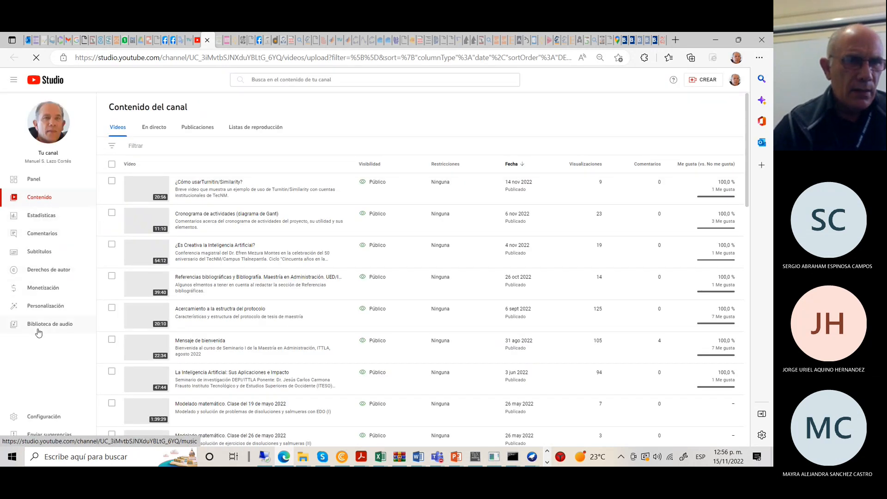
# Search the channel's content for 'k-means' and open that video's details page.
pyautogui.click(340, 81)
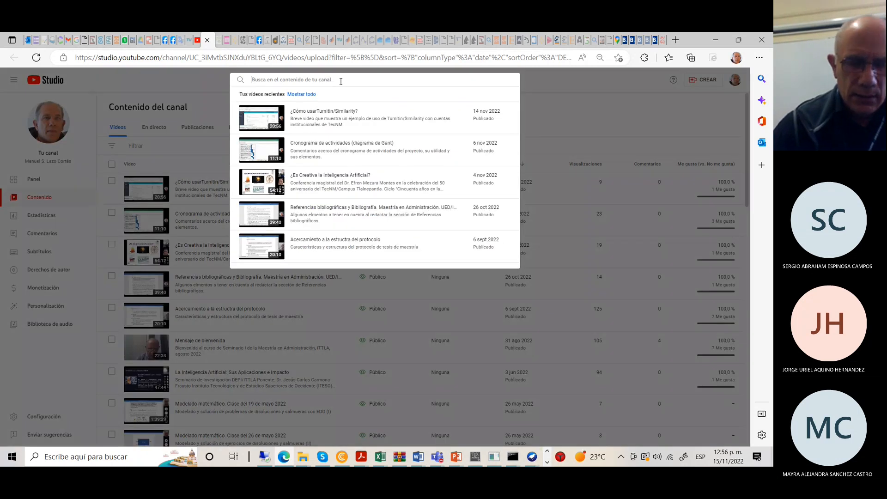
pyautogui.write('k-mean')
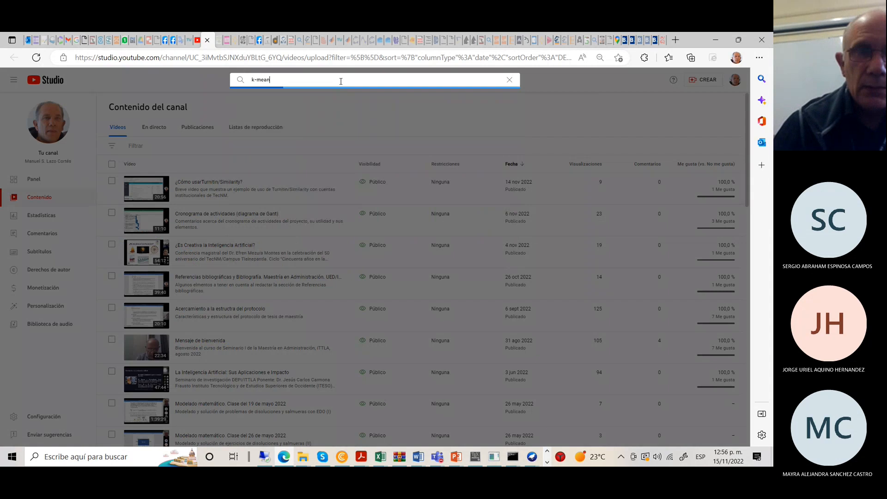
pyautogui.write('s')
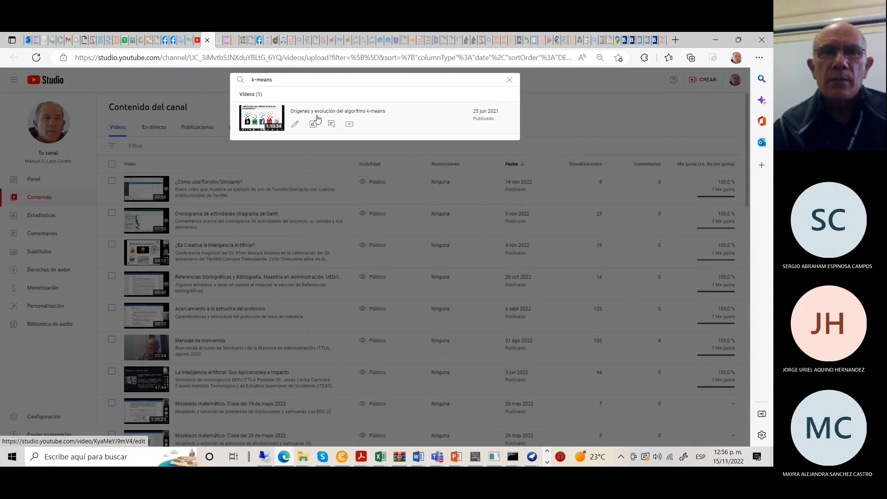
pyautogui.click(318, 119)
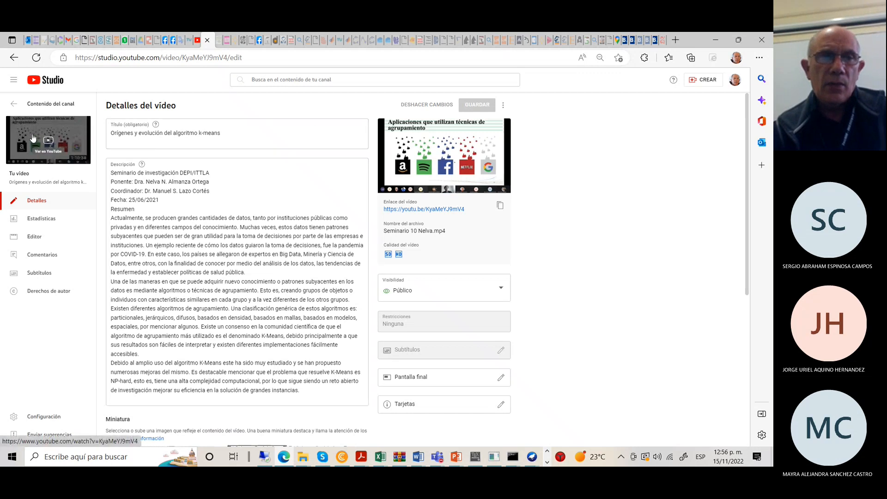
# Watch the k-means origins video on YouTube, skipping the ad, and scroll through the watch page.
pyautogui.click(33, 137)
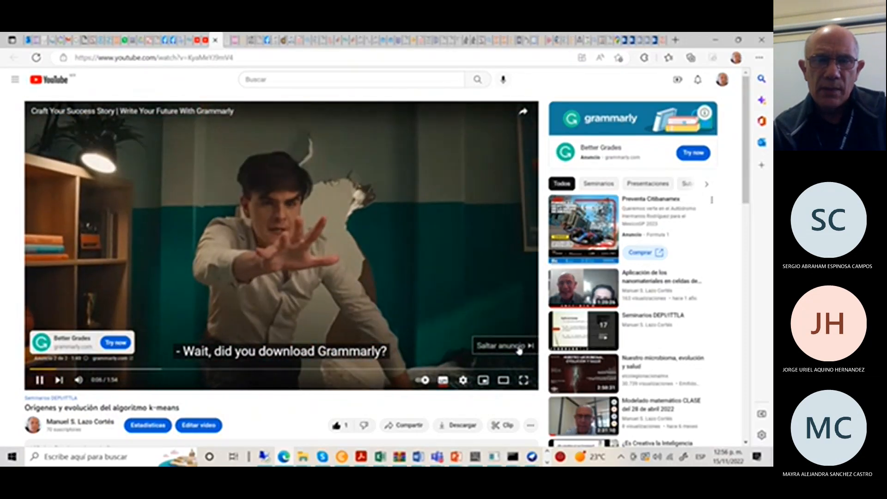
pyautogui.click(519, 350)
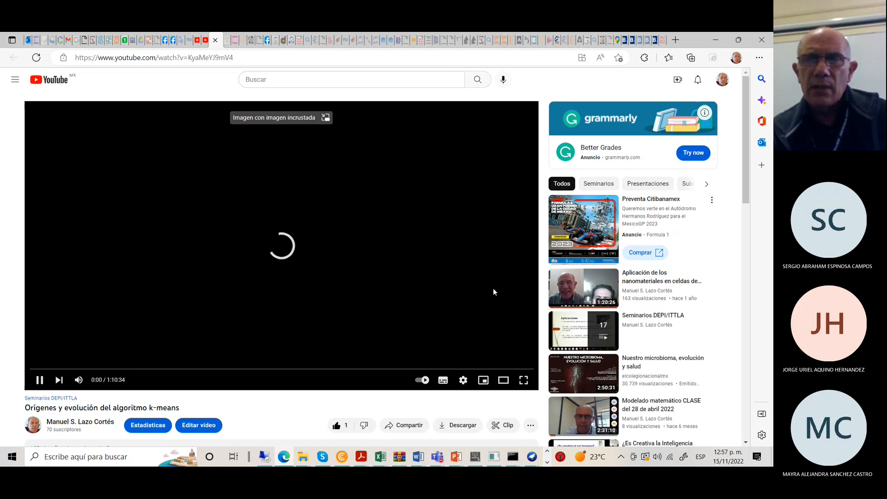
pyautogui.scroll(-1, 749, 121)
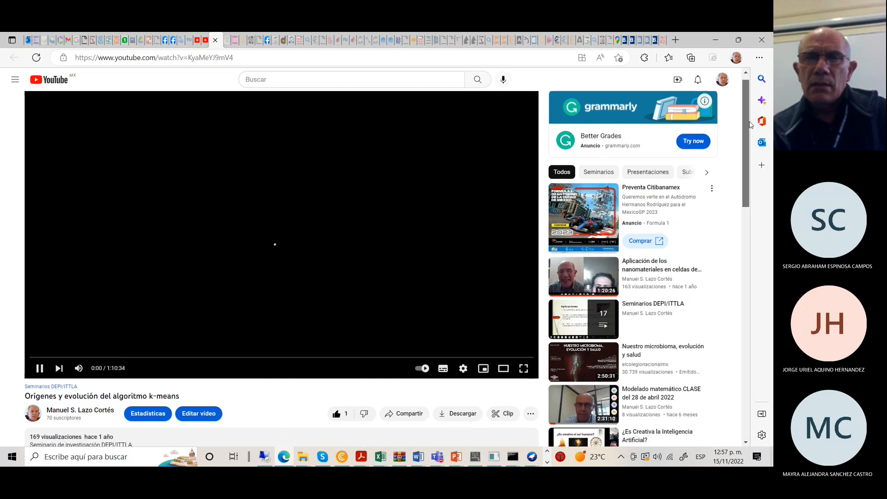
pyautogui.scroll(-5, 749, 124)
pyautogui.scroll(-5, 756, 183)
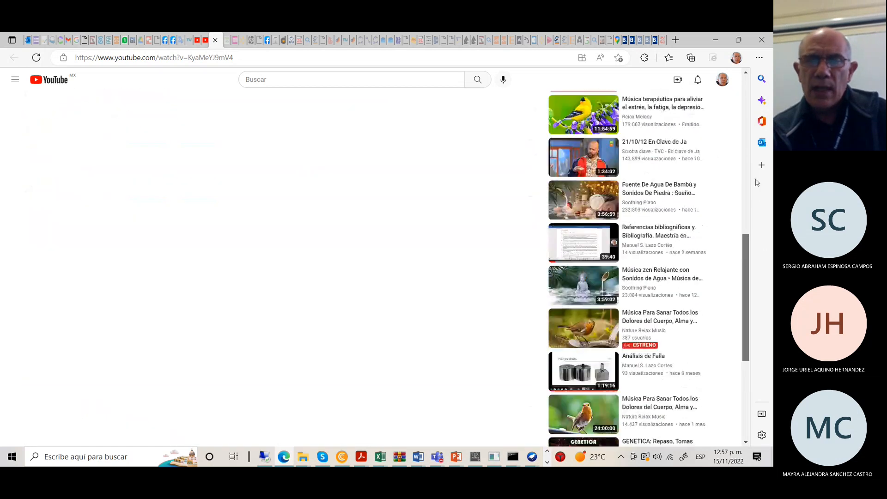
pyautogui.scroll(10, 756, 182)
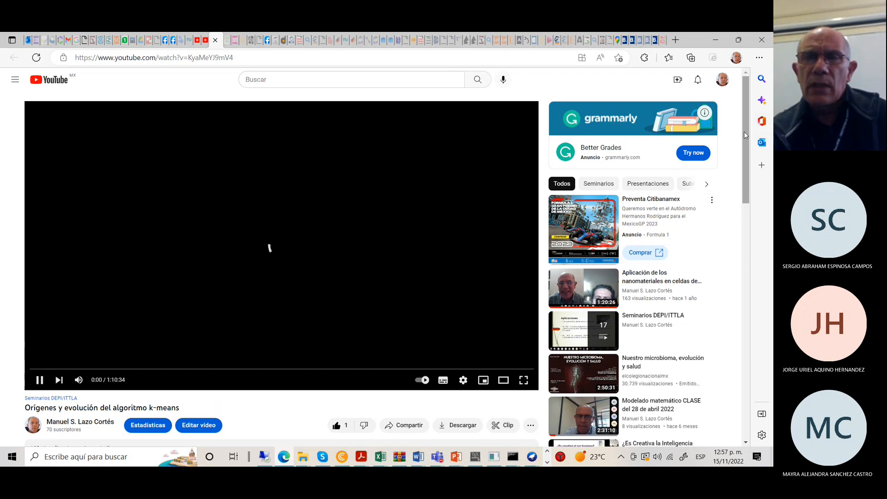
pyautogui.scroll(-3, 744, 131)
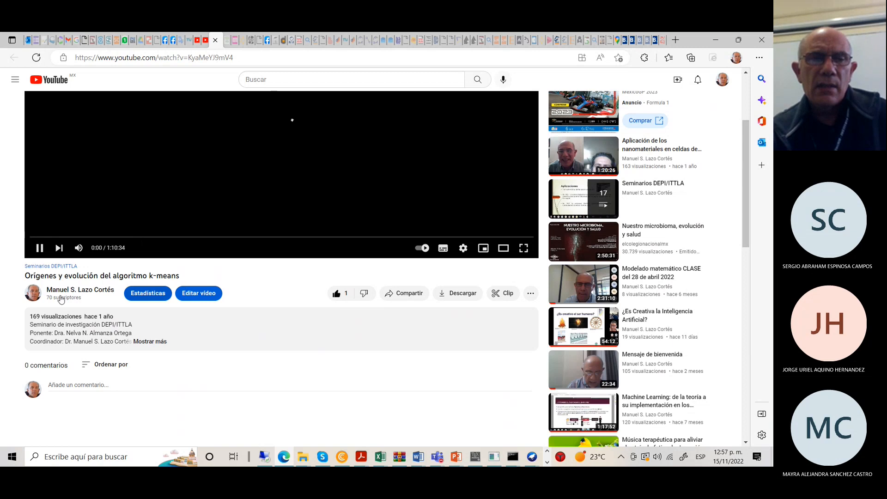
# Select the video's web address and bring up the open Teams windows.
pyautogui.moveTo(744, 140); pyautogui.dragTo(739, 92)
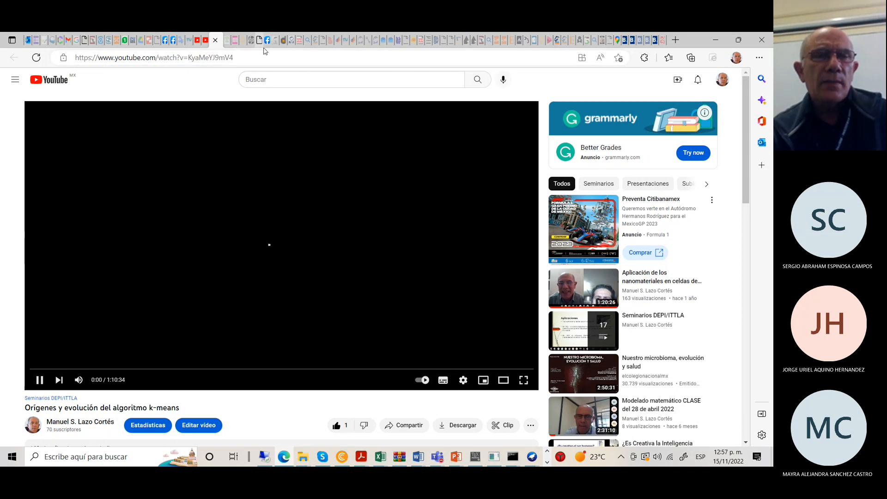
pyautogui.click(250, 58)
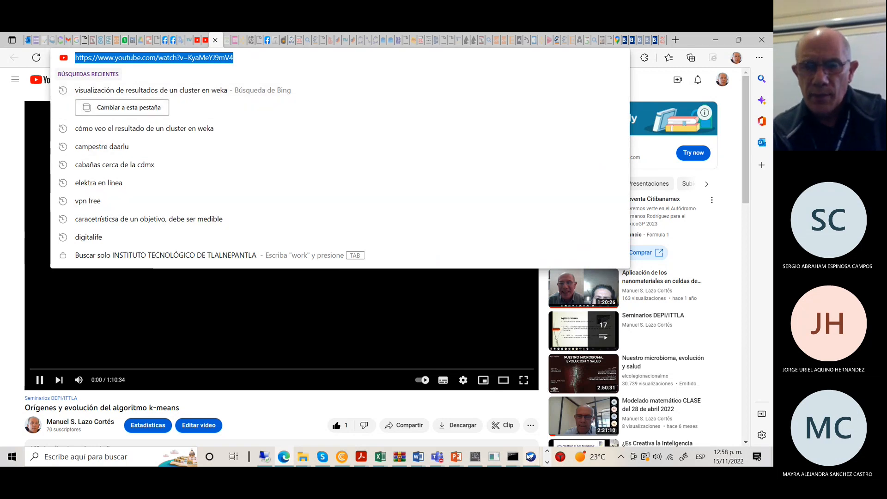
pyautogui.click(444, 457)
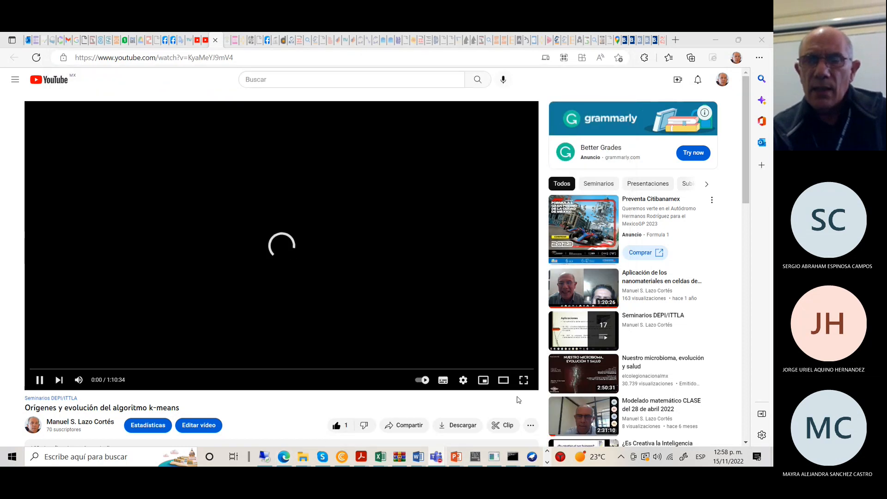
# Maximize the Teams meeting window, then bring Weka Explorer's three-cluster iris output back to front.
pyautogui.click(646, 388)
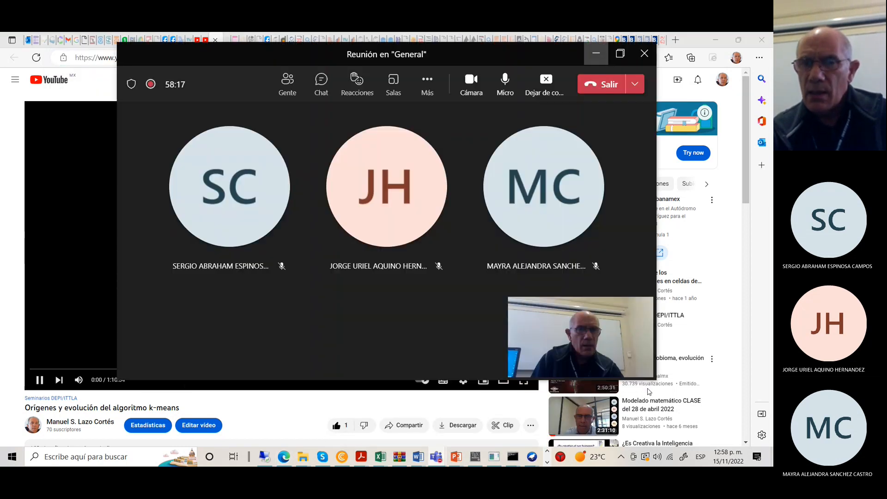
pyautogui.click(621, 53)
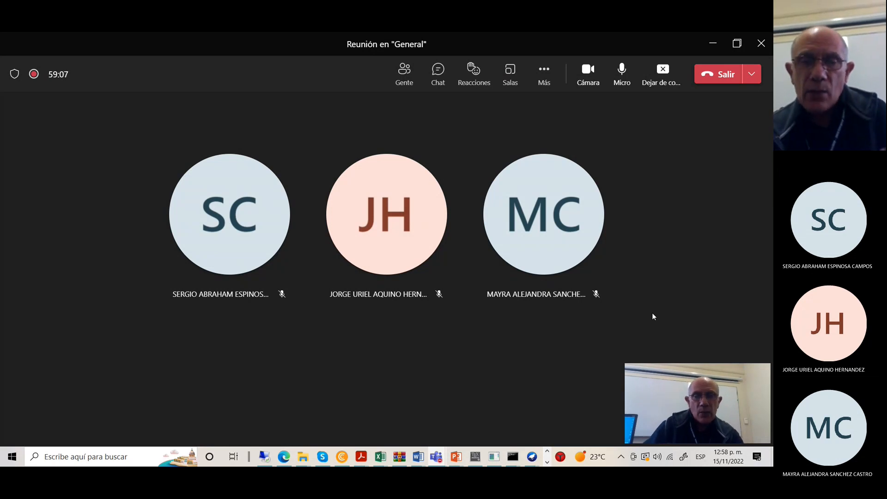
pyautogui.click(531, 457)
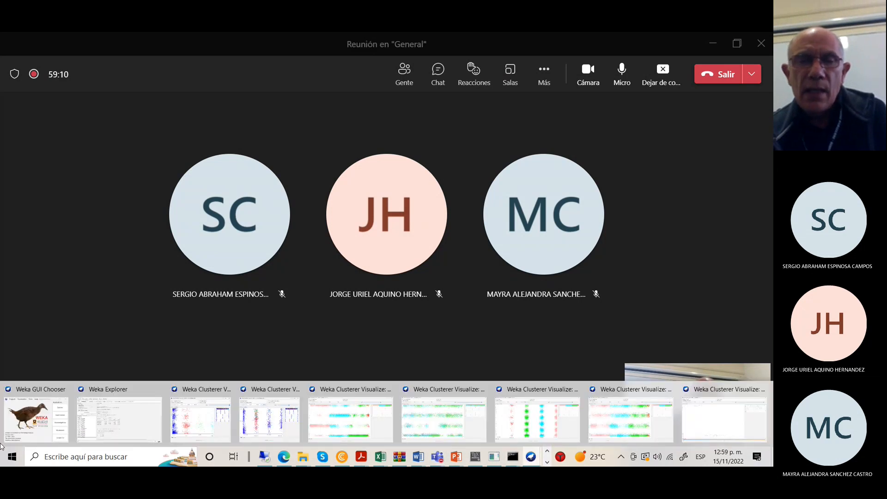
pyautogui.click(123, 411)
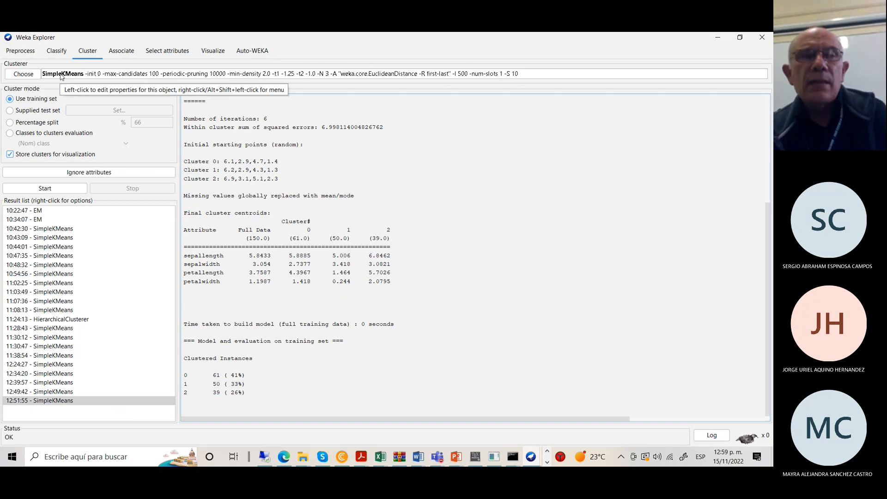
# Open the SimpleKMeans settings and select the numClusters value of 3.
pyautogui.click(63, 75)
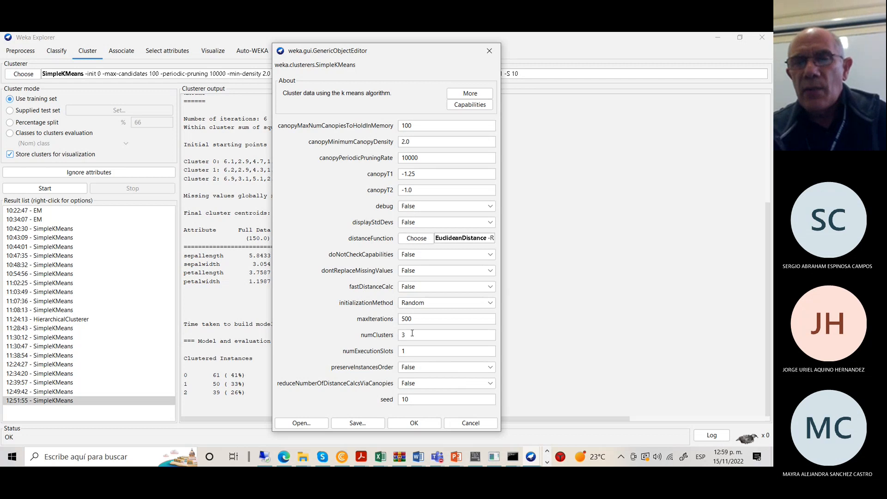
pyautogui.moveTo(410, 335); pyautogui.dragTo(400, 335)
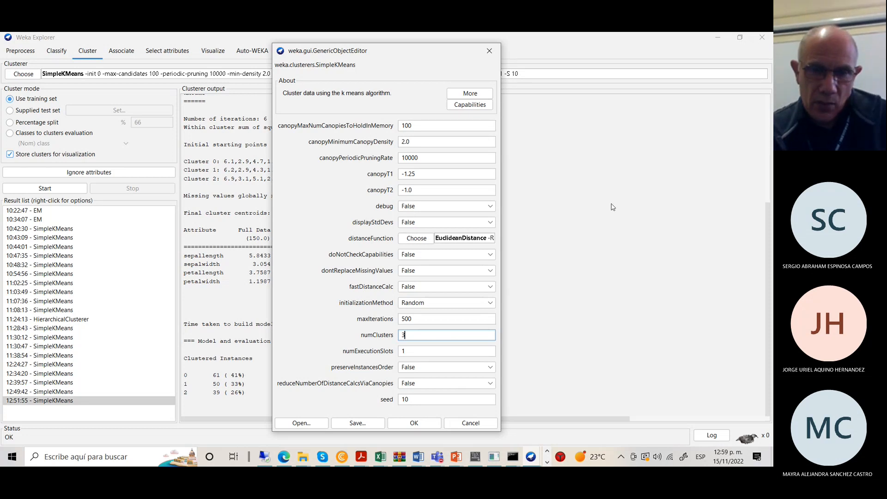
# Cancel the SimpleKMeans settings and plot cluster assignments for the 11:02:25 car run.
pyautogui.click(470, 422)
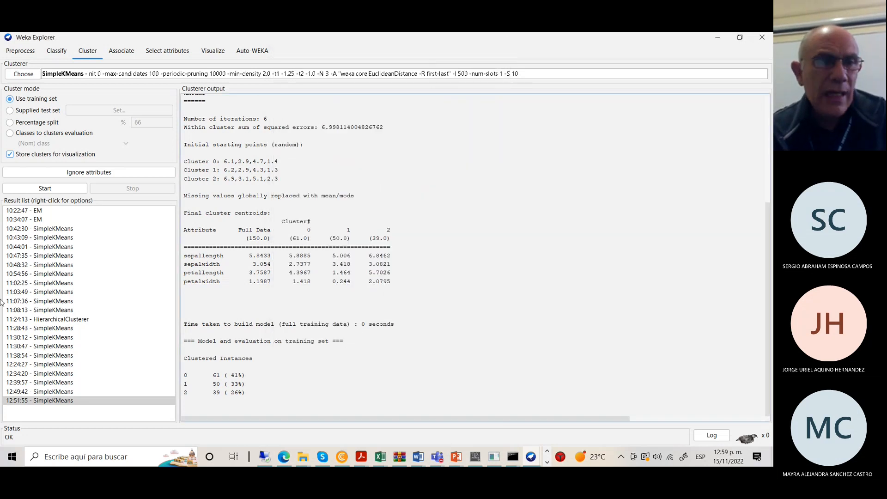
pyautogui.click(45, 283)
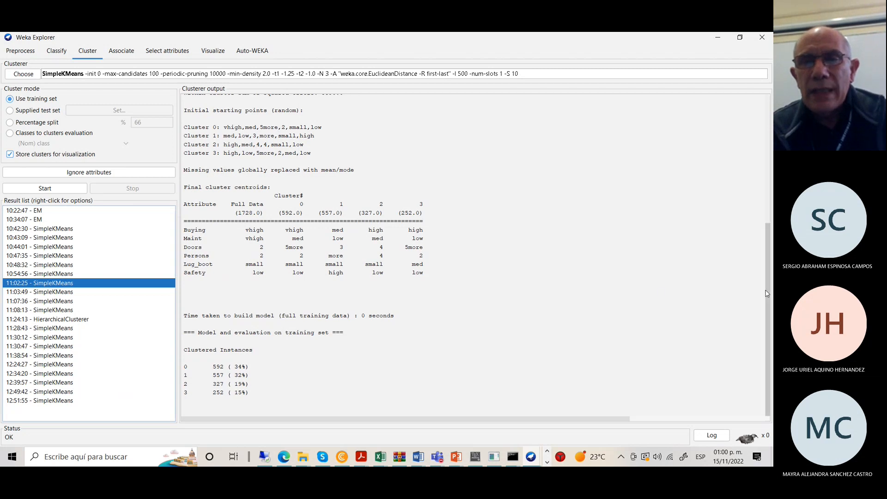
pyautogui.rightClick(124, 286)
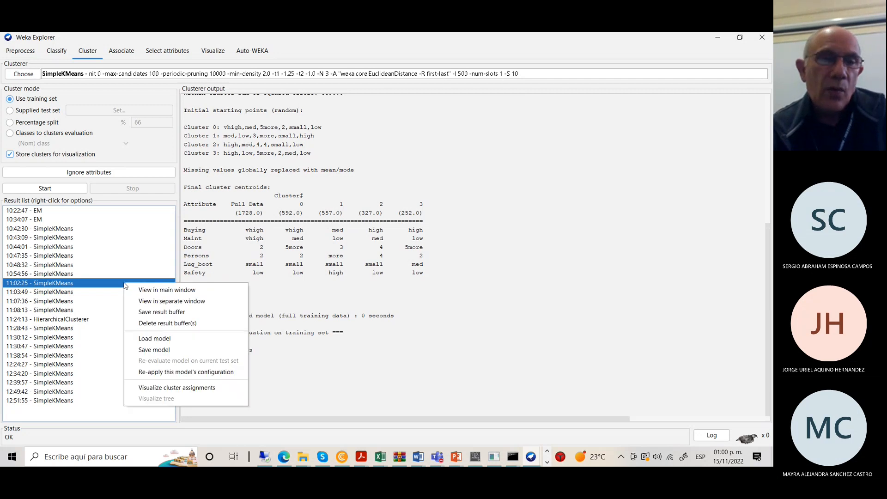
pyautogui.click(185, 388)
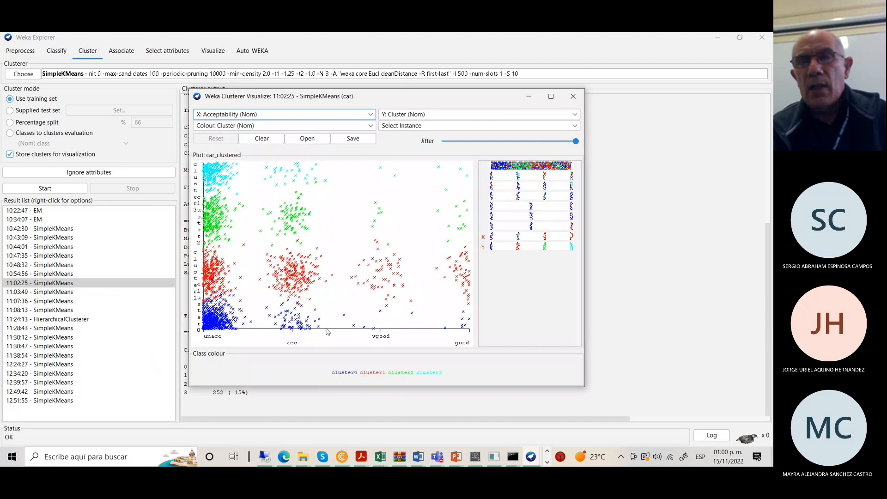
# Maximize the car cluster plot, check the X-axis list without changing it, and close the plot.
pyautogui.click(551, 97)
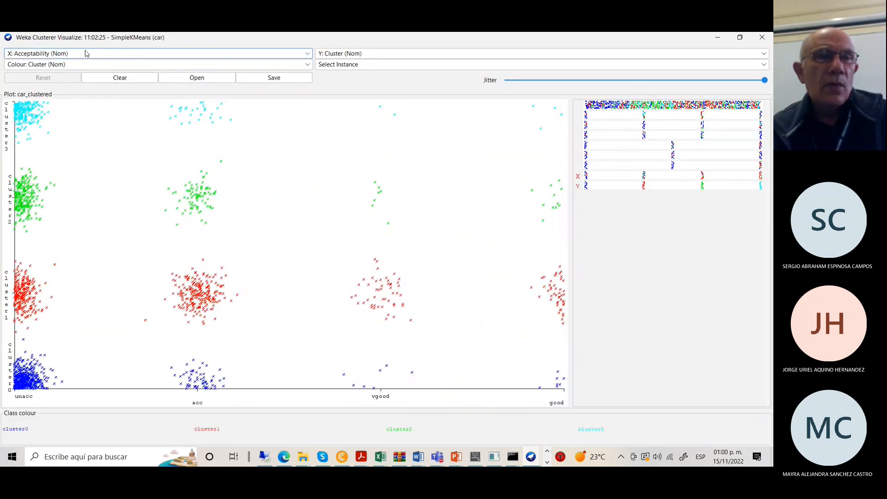
pyautogui.click(306, 54)
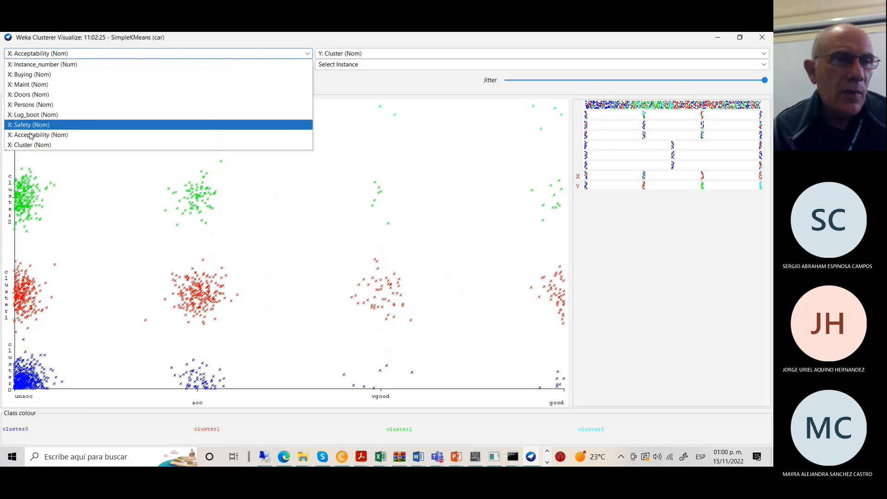
pyautogui.click(385, 165)
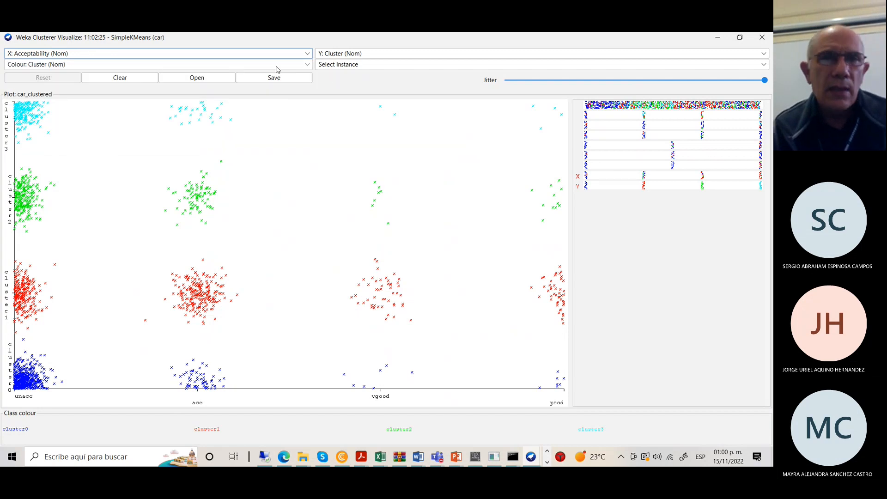
pyautogui.click(760, 39)
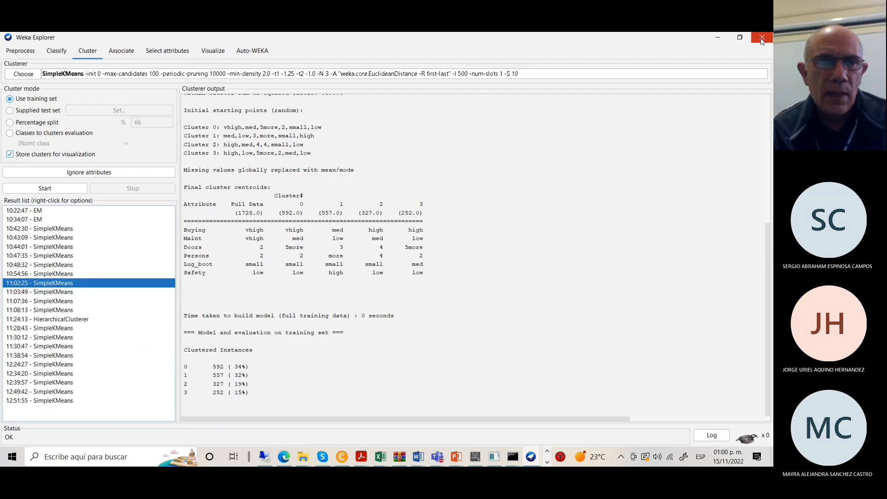
# Plot the 11:30:47 nursery run's cluster assignments full screen, then close the plot.
pyautogui.click(62, 339)
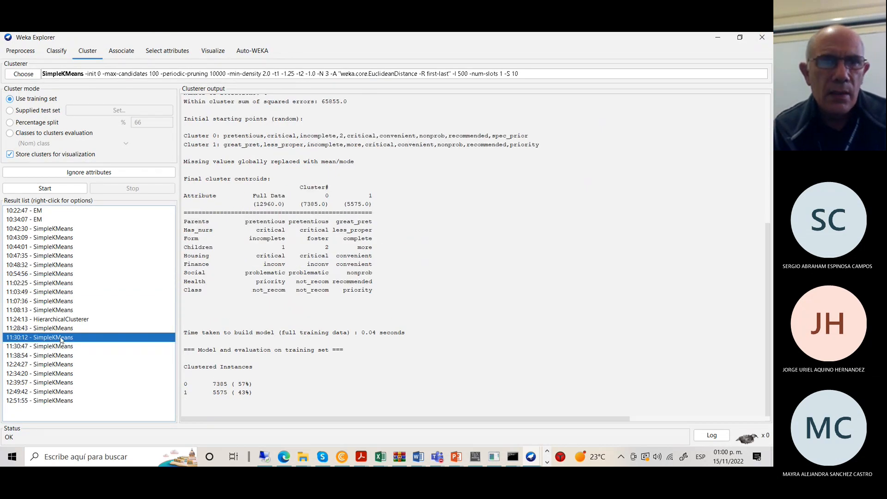
pyautogui.rightClick(61, 340)
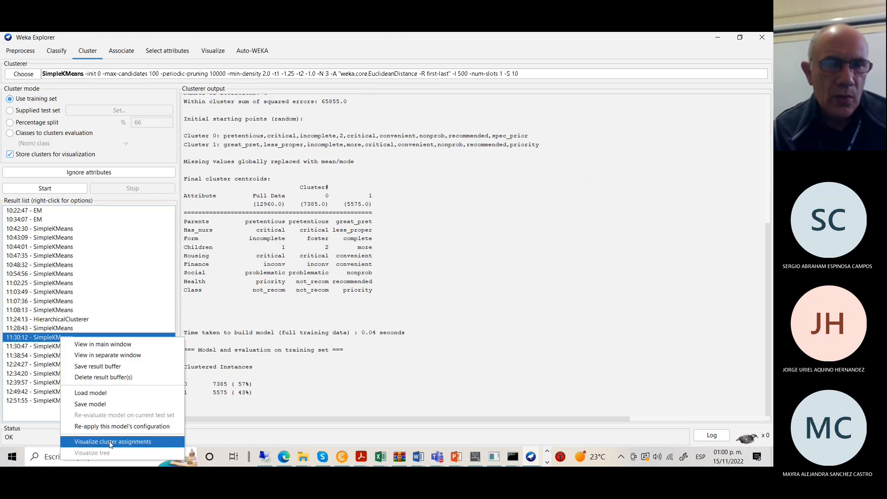
pyautogui.click(39, 348)
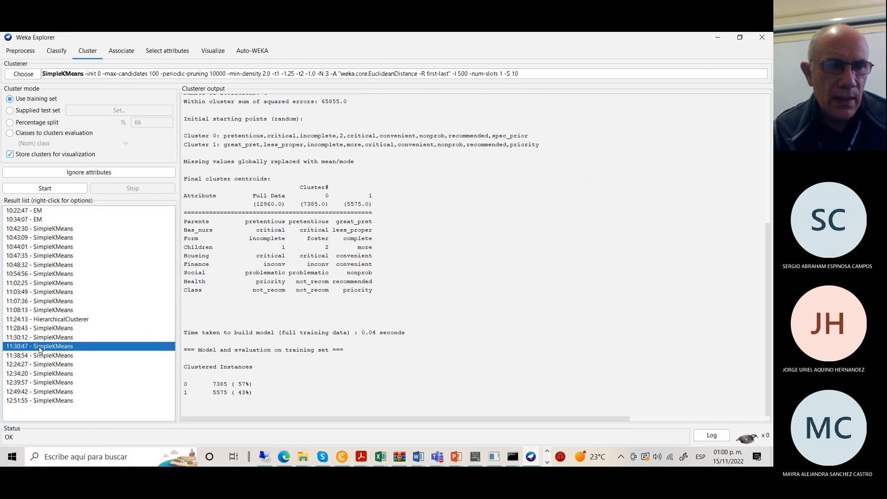
pyautogui.rightClick(39, 350)
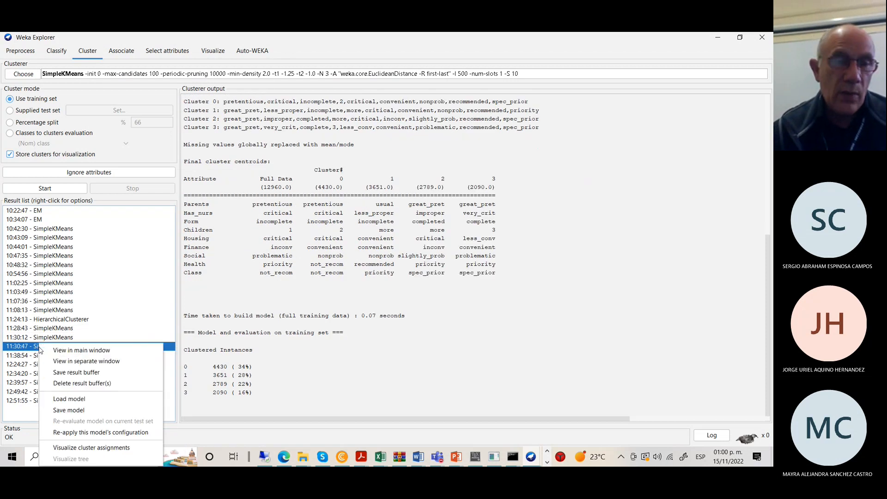
pyautogui.click(95, 447)
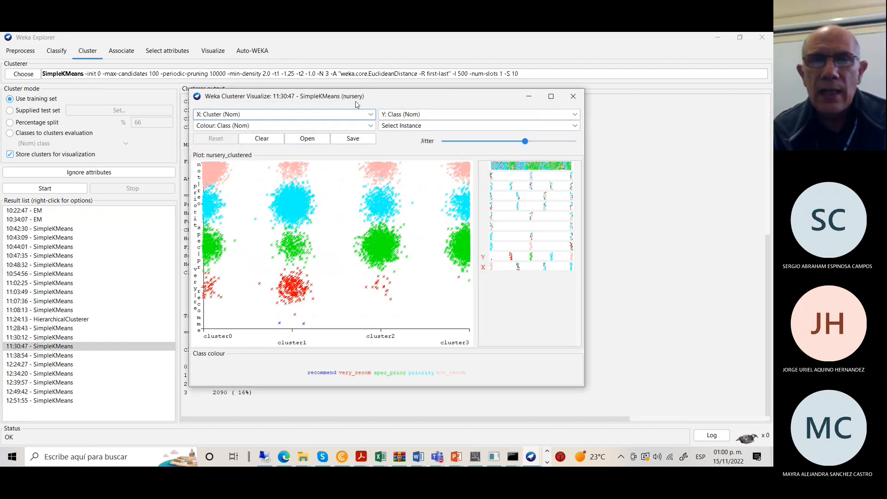
pyautogui.click(551, 97)
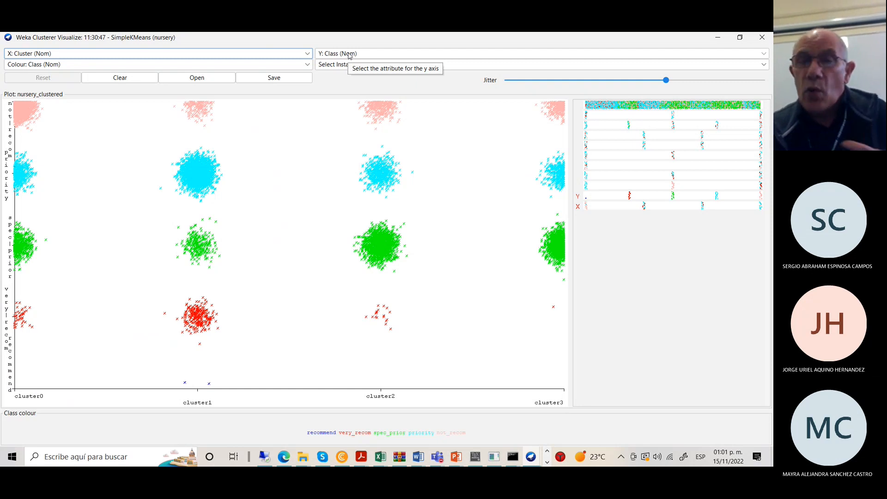
pyautogui.click(762, 38)
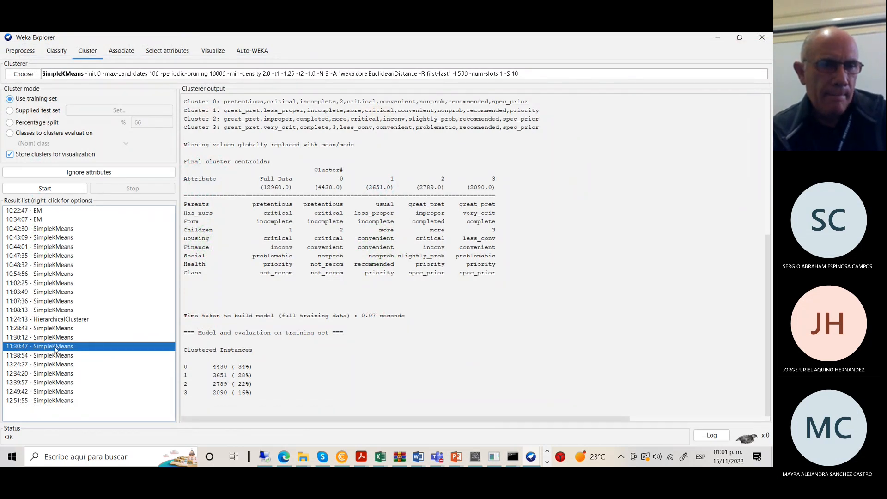
# Open nursery.arff from the Preprocess tab (12960 instances, 9 attributes).
pyautogui.click(23, 74)
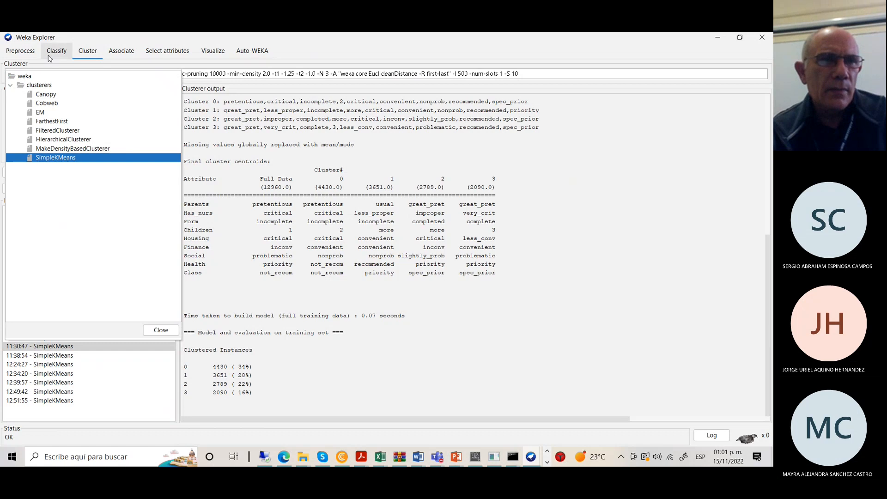
pyautogui.click(25, 53)
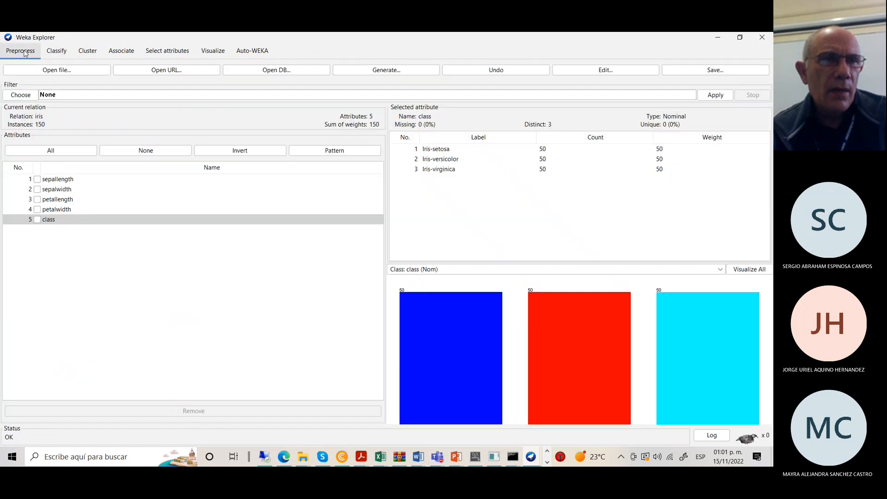
pyautogui.click(57, 71)
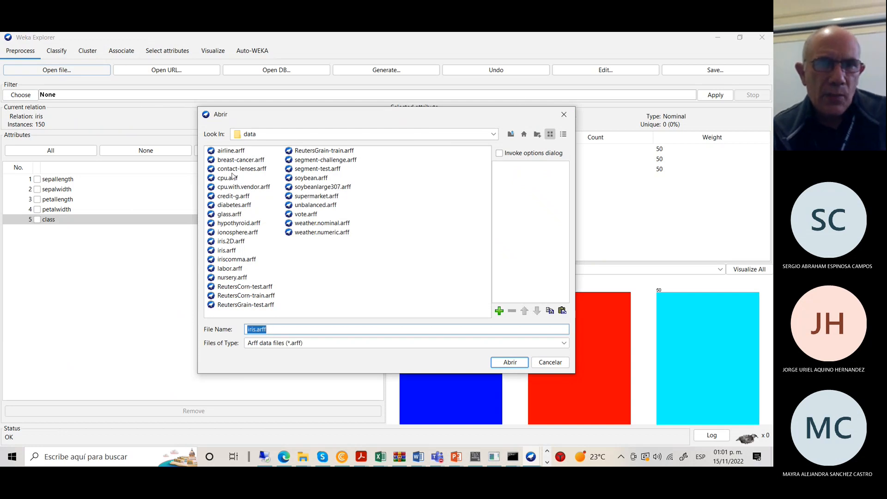
pyautogui.click(226, 279)
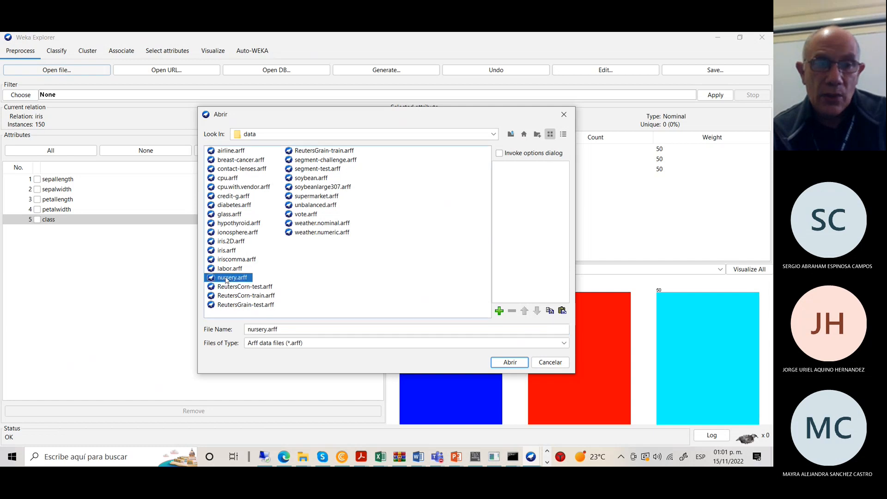
pyautogui.click(507, 364)
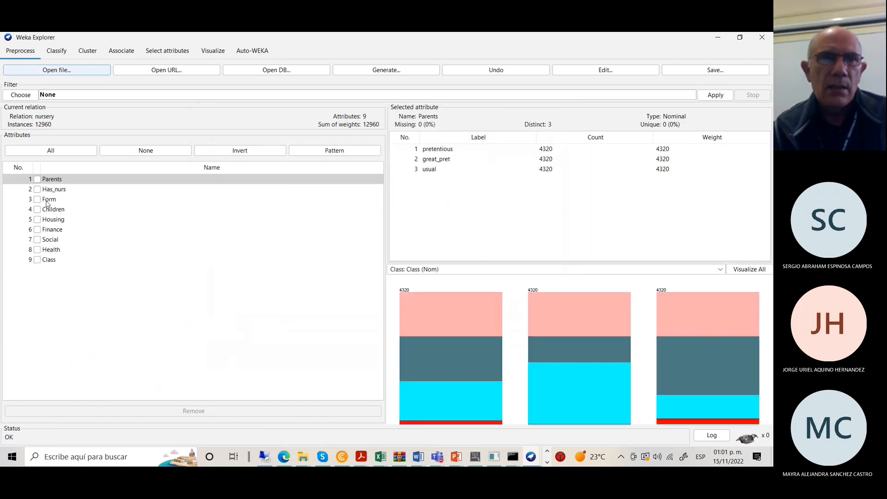
# Change cross-validation Folds from 10 to 5 in the Classify tab and run ZeroR on nursery.
pyautogui.click(63, 54)
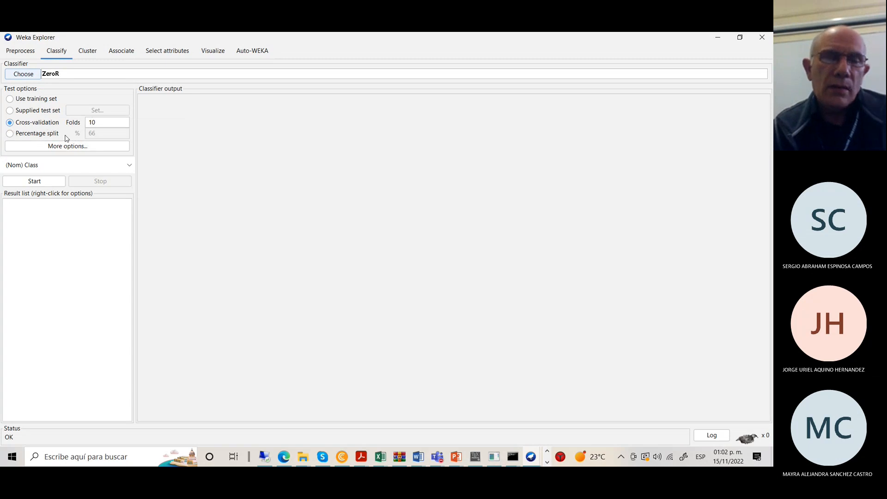
pyautogui.moveTo(103, 121); pyautogui.dragTo(87, 121)
pyautogui.write('5')
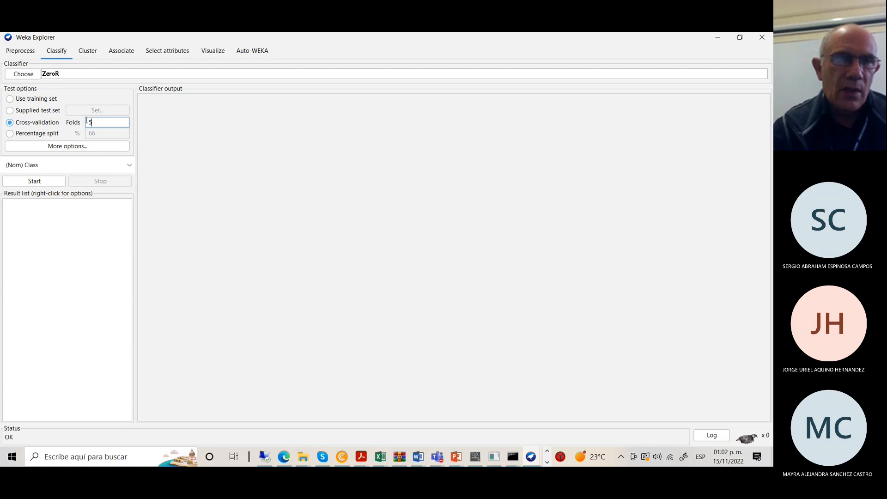
pyautogui.click(326, 265)
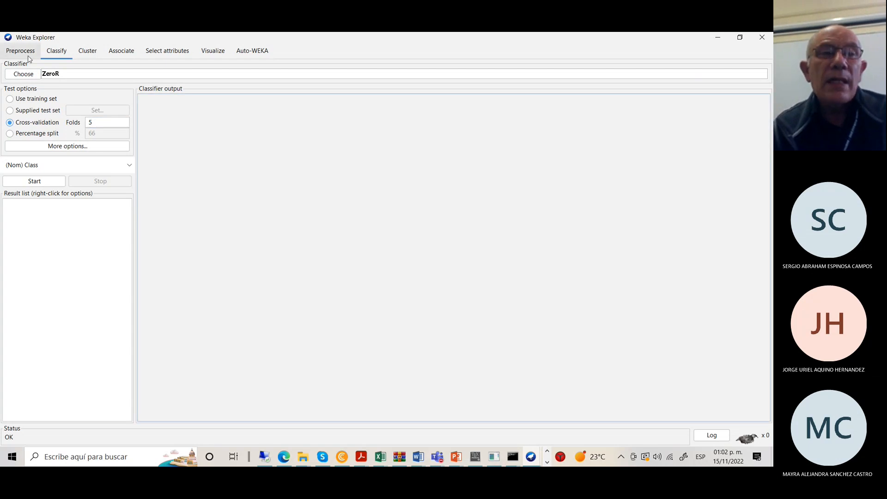
pyautogui.click(35, 181)
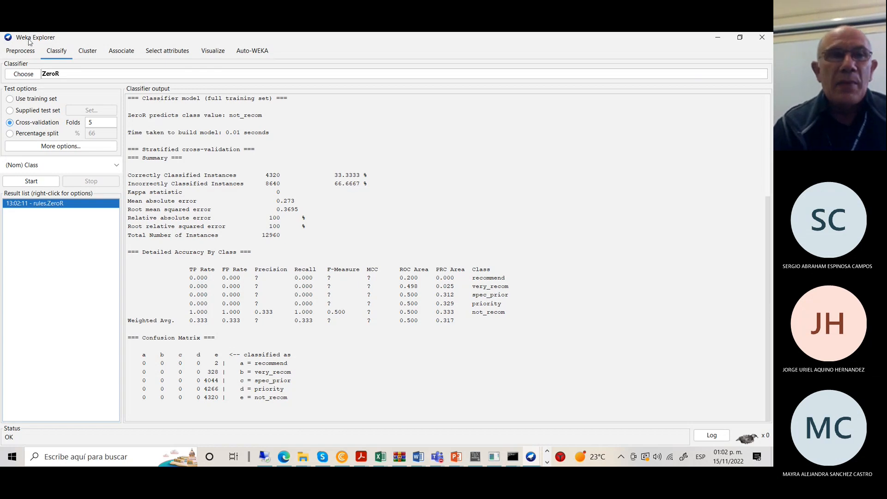
# Load iris.arff from the Preprocess tab.
pyautogui.click(17, 52)
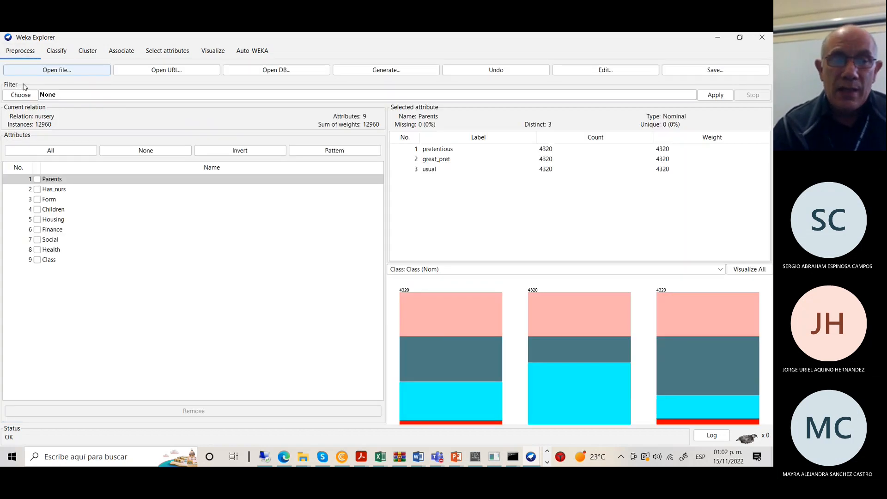
pyautogui.click(46, 71)
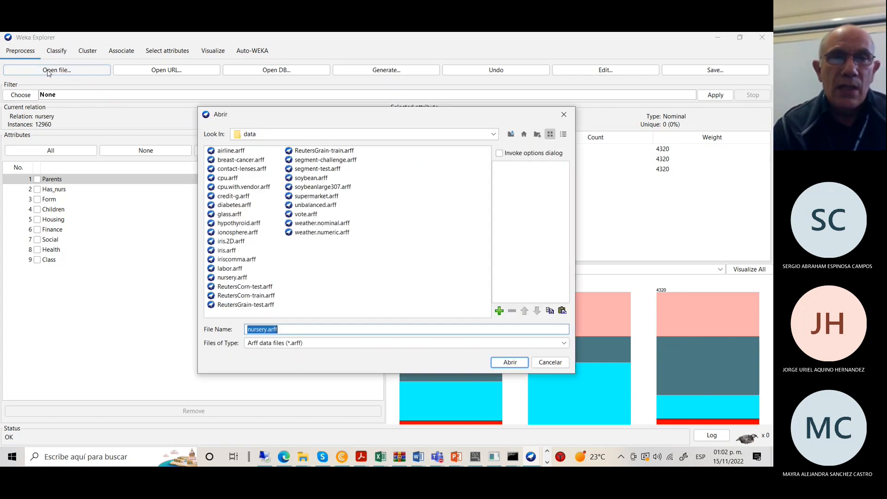
pyautogui.click(226, 252)
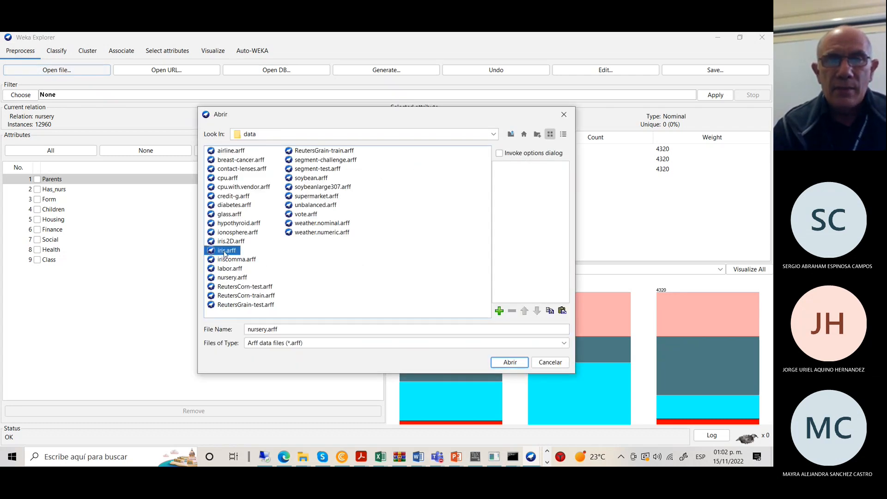
pyautogui.click(510, 362)
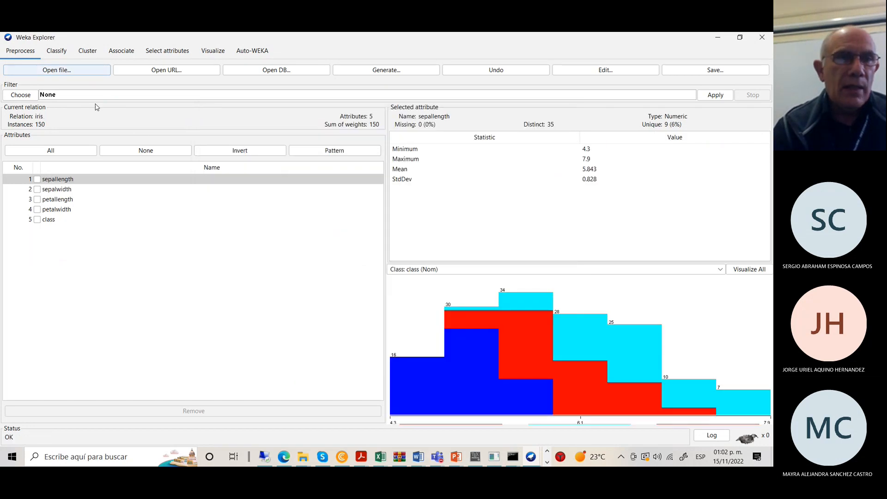
# Run ZeroR on iris with 5-fold cross-validation and open the classifier list.
pyautogui.click(56, 52)
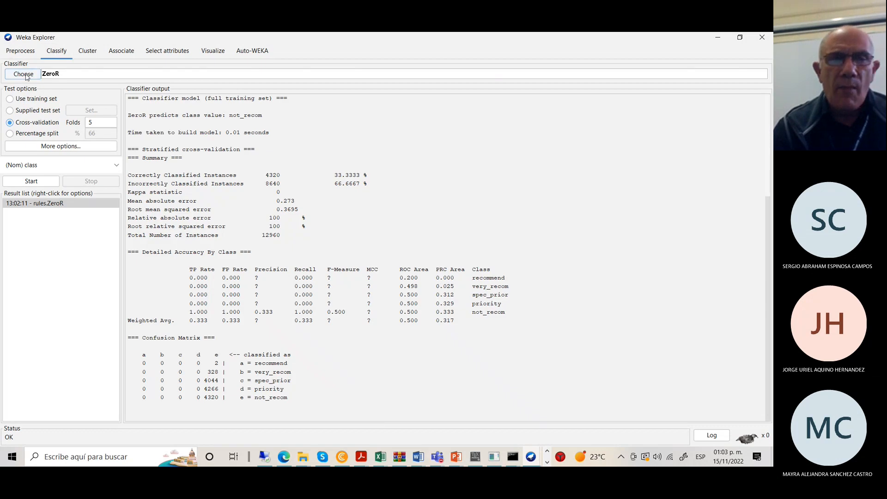
pyautogui.click(36, 182)
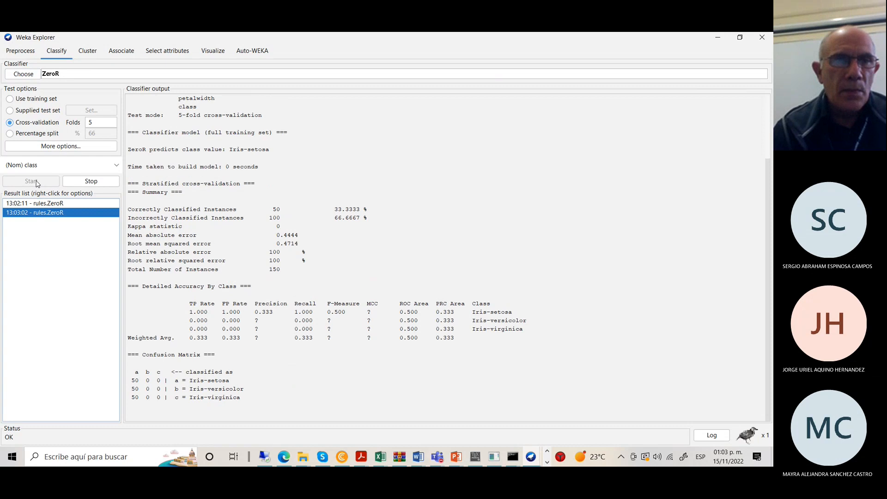
pyautogui.click(28, 75)
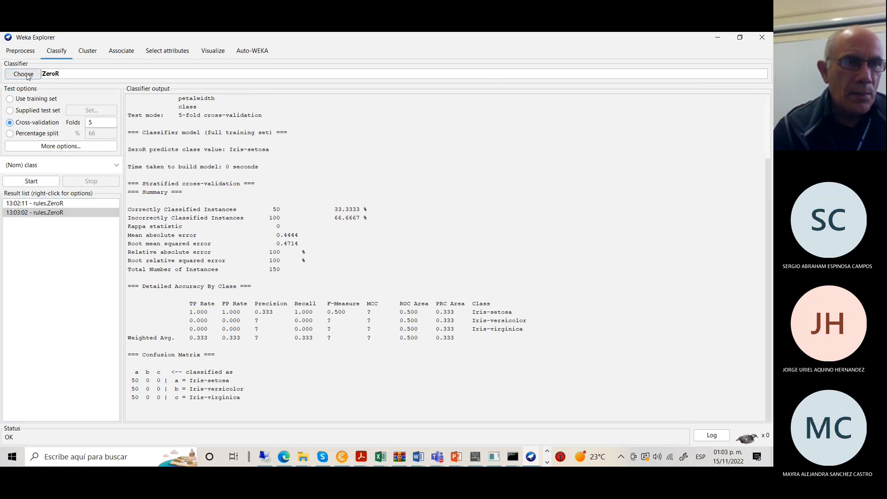
# Look over the ZeroR settings and the classifier list, leaving ZeroR unchanged.
pyautogui.click(28, 77)
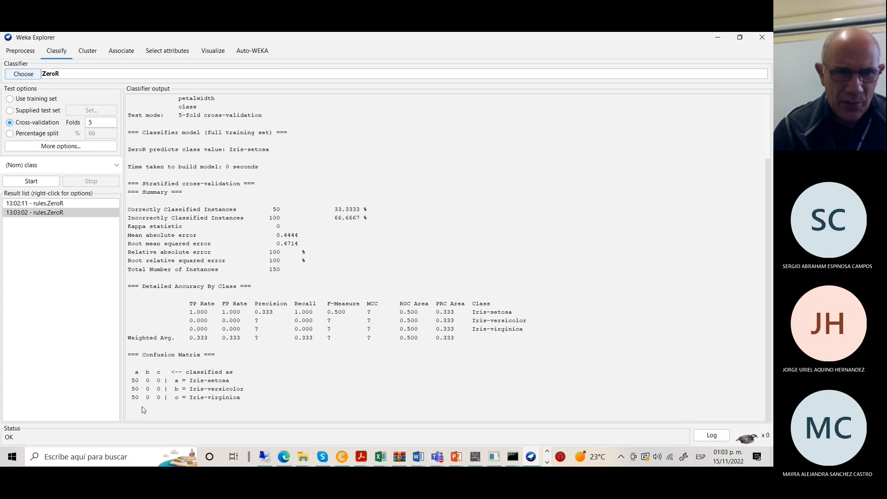
pyautogui.click(50, 75)
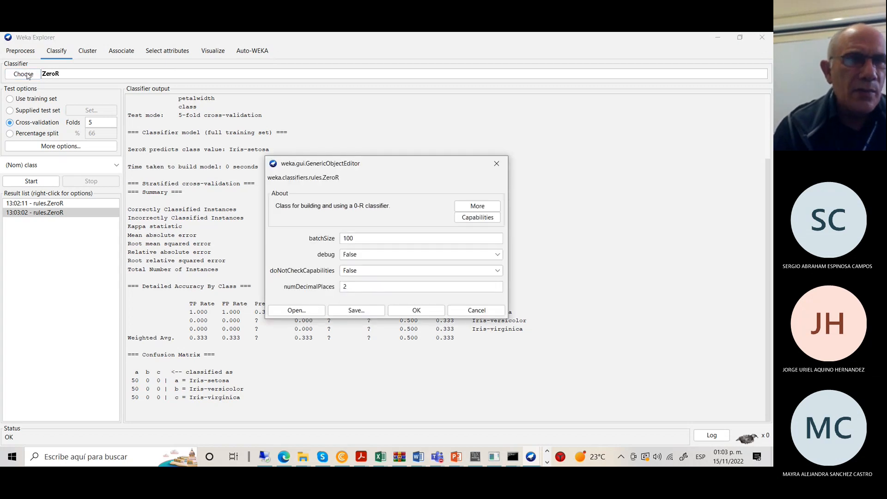
pyautogui.click(496, 164)
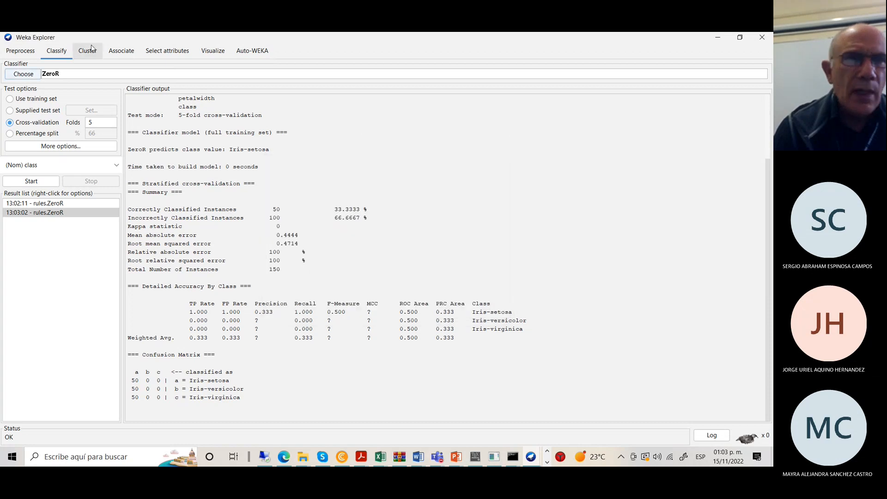
pyautogui.click(24, 75)
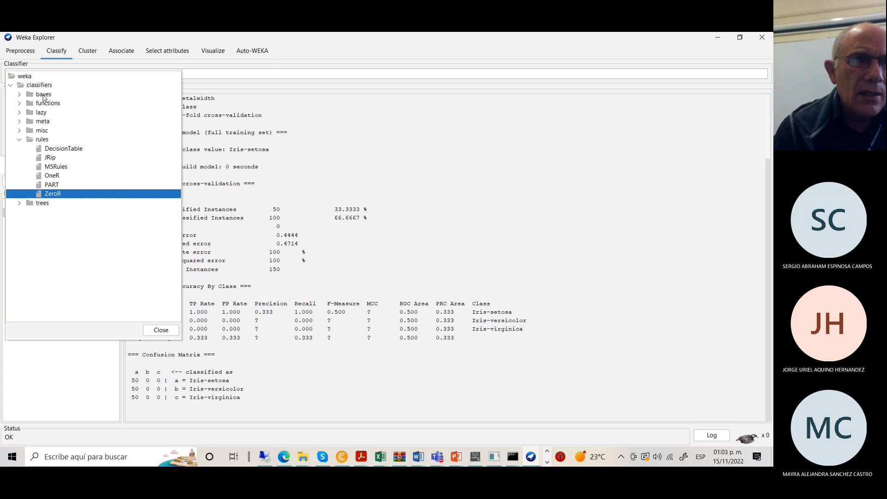
pyautogui.click(42, 94)
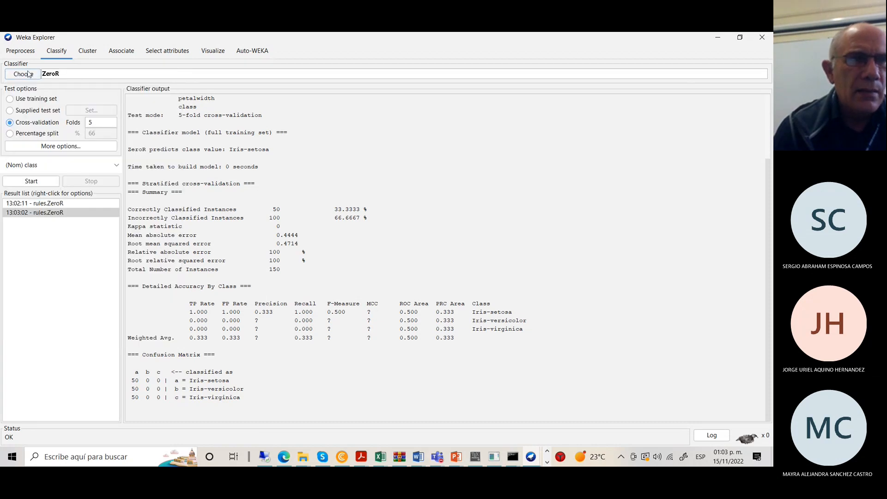
# Select NaiveBayes from the bayes group and run it on iris, reaching 96% accuracy.
pyautogui.click(28, 75)
pyautogui.click(20, 95)
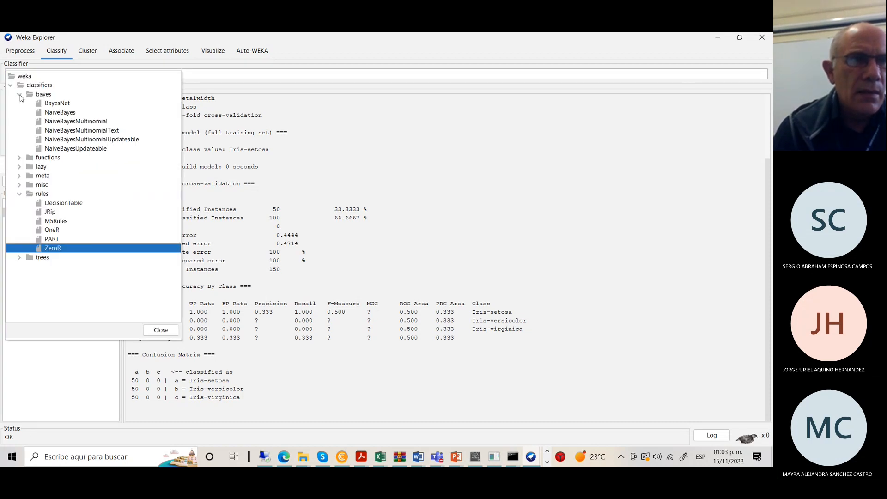
pyautogui.click(59, 113)
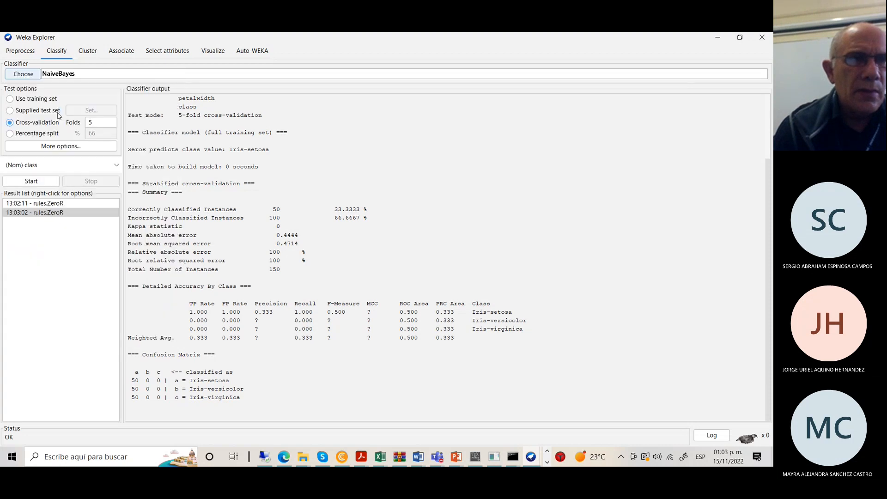
pyautogui.click(48, 181)
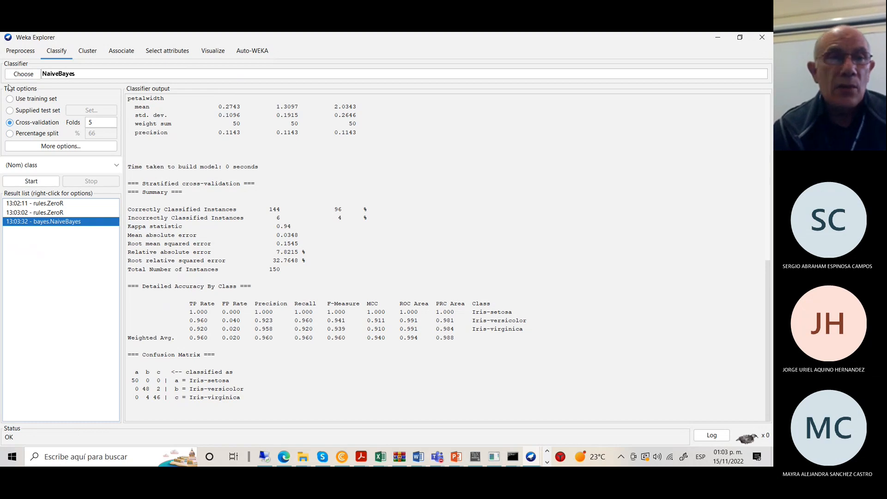
# Load the nursery.arff dataset from the Preprocess tab.
pyautogui.click(26, 50)
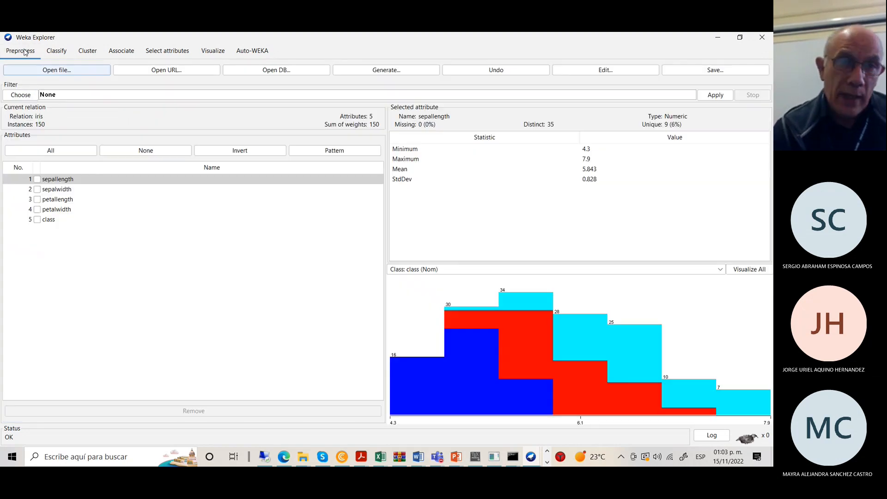
pyautogui.click(54, 70)
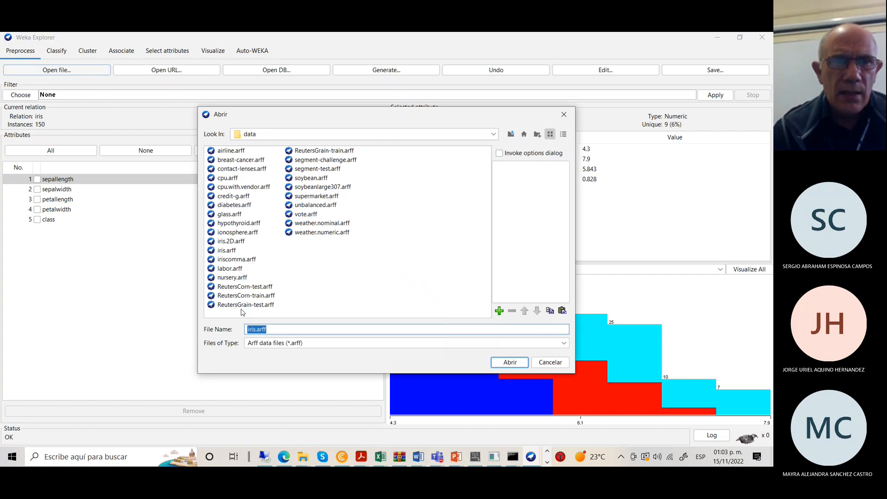
pyautogui.click(232, 278)
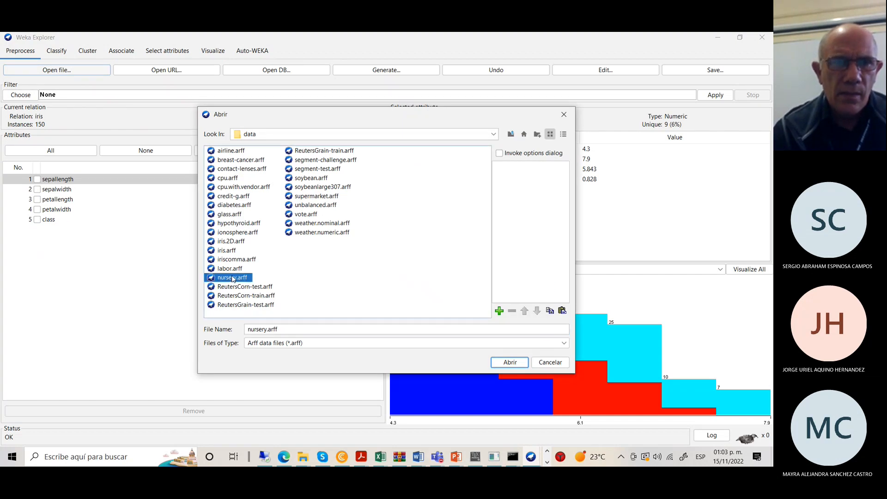
pyautogui.click(510, 362)
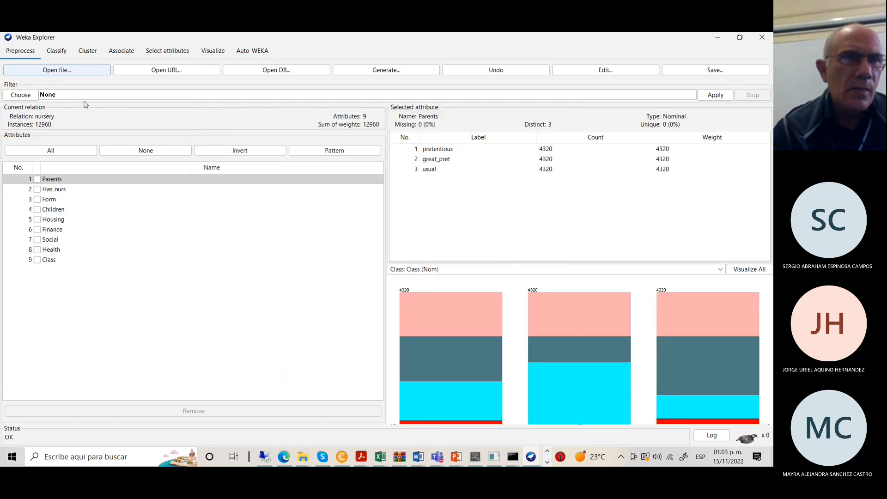
# Run NaiveBayes on nursery and scroll through its 90.2932% accuracy output.
pyautogui.click(58, 52)
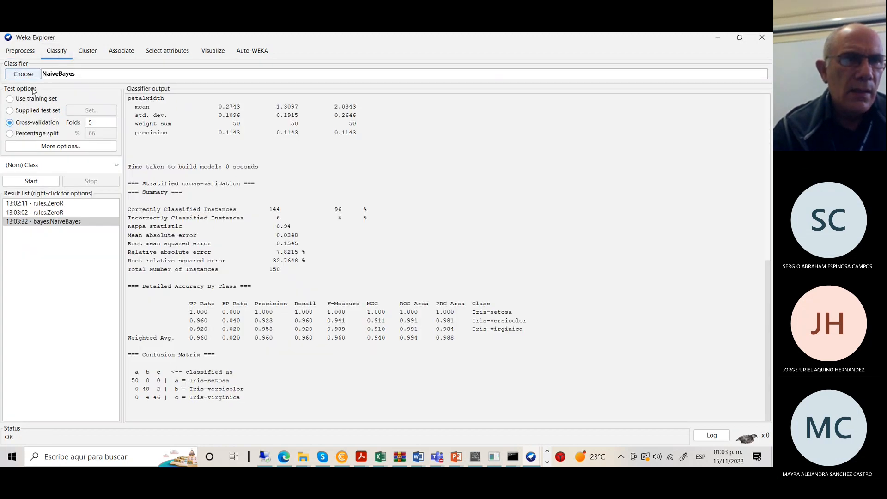
pyautogui.click(32, 181)
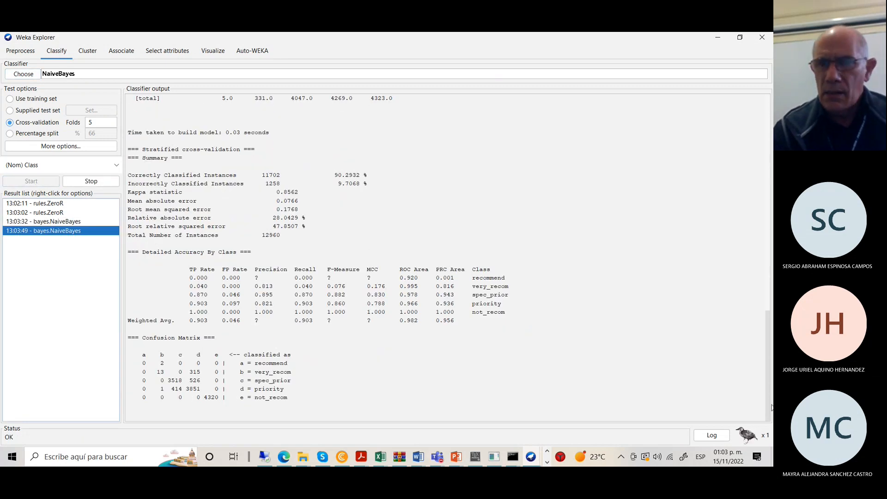
pyautogui.moveTo(766, 387); pyautogui.dragTo(729, 141)
pyautogui.scroll(-18, 741, 176)
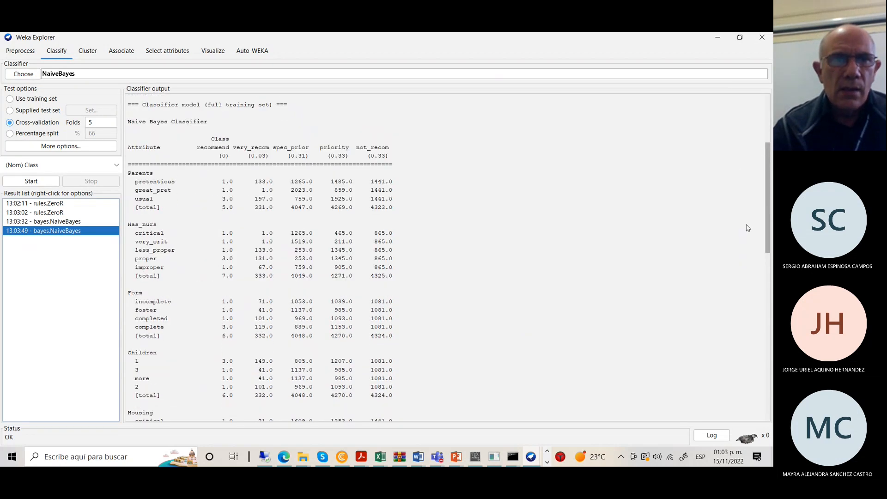
pyautogui.scroll(-7, 766, 329)
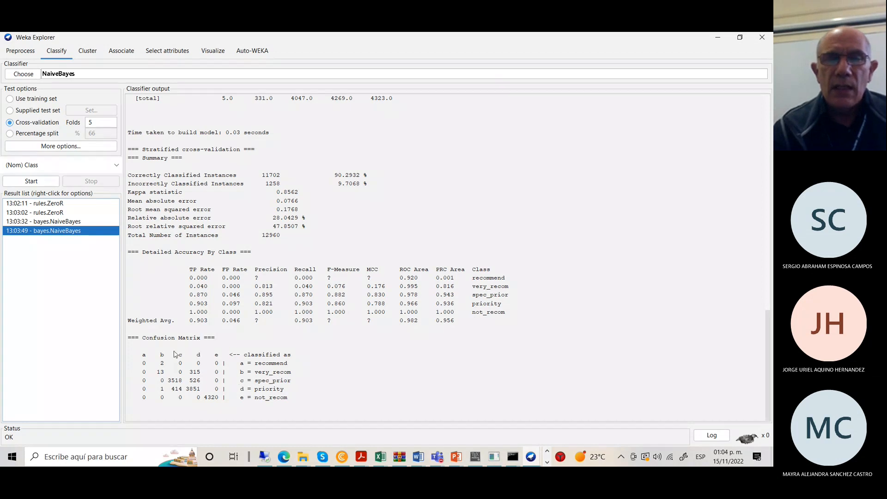
# Show the earlier 13:03:32 iris NaiveBayes result, leaving the classifier unchanged.
pyautogui.click(69, 222)
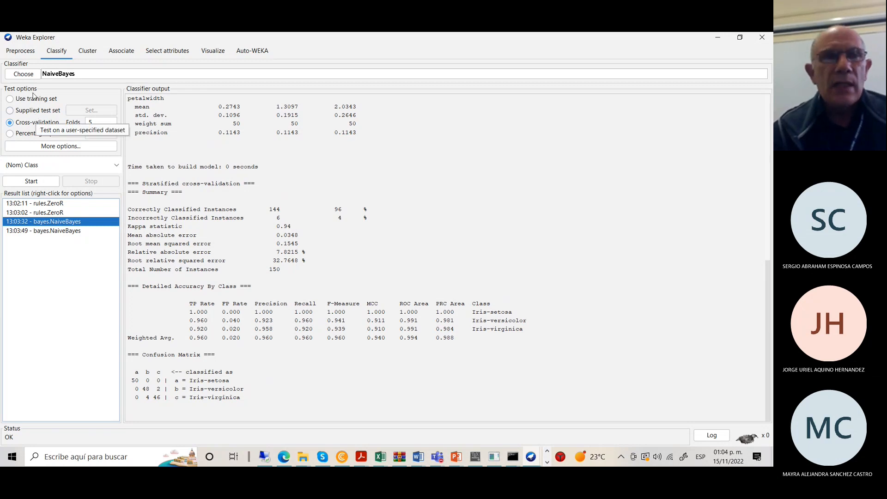
pyautogui.click(22, 75)
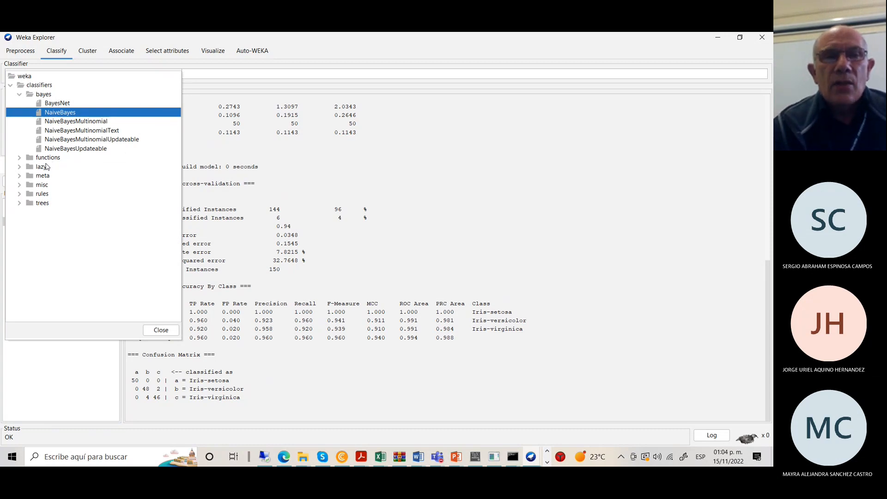
pyautogui.click(465, 166)
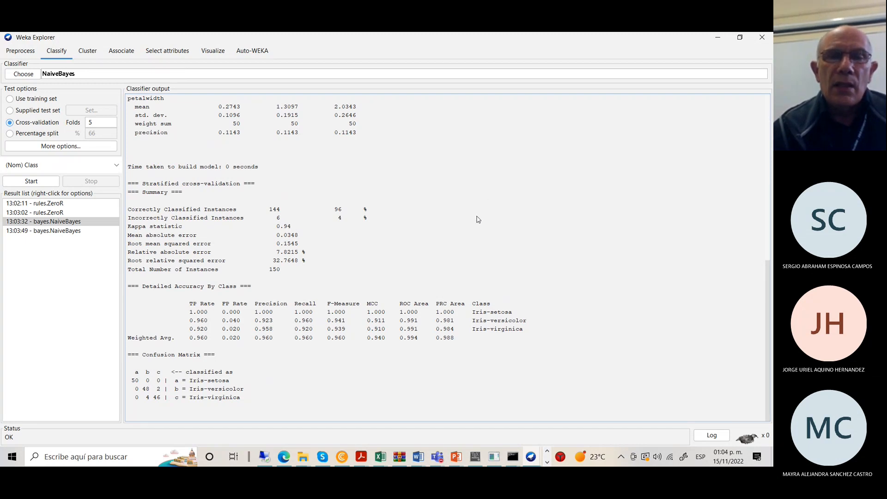
# Close the 12:49:42 iris cluster plot window and return to nursery's Preprocess view.
pyautogui.click(531, 457)
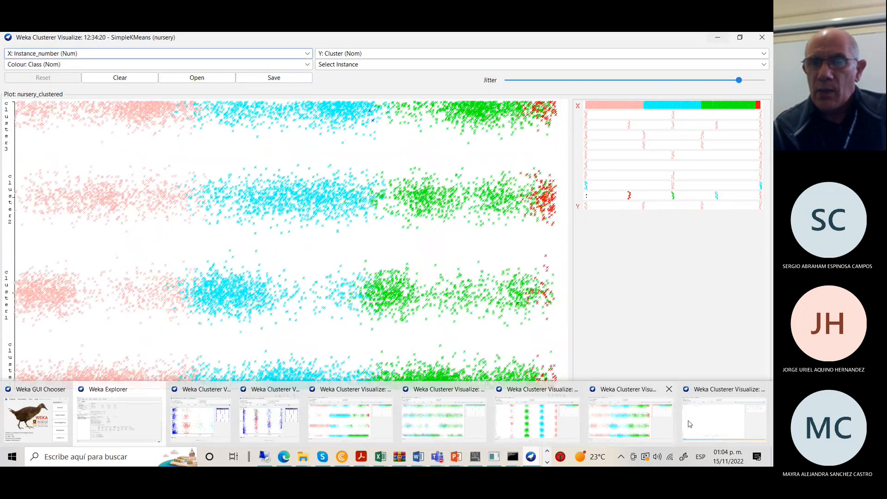
pyautogui.click(689, 424)
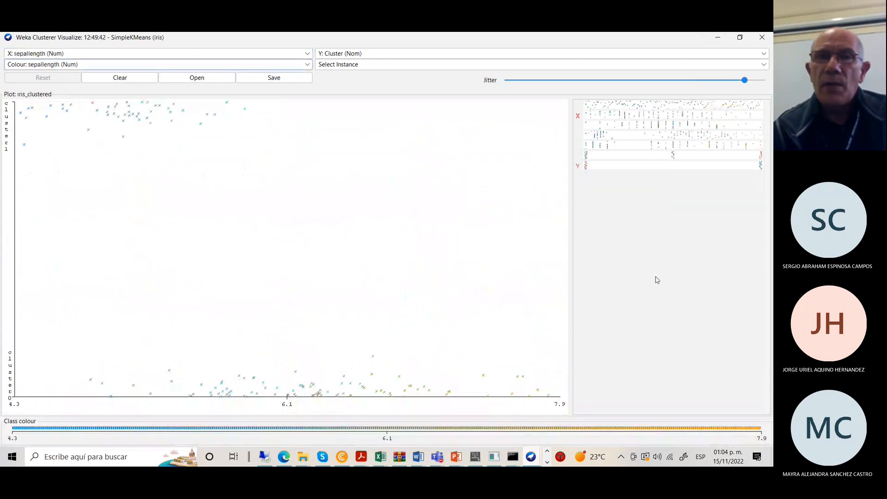
pyautogui.click(763, 39)
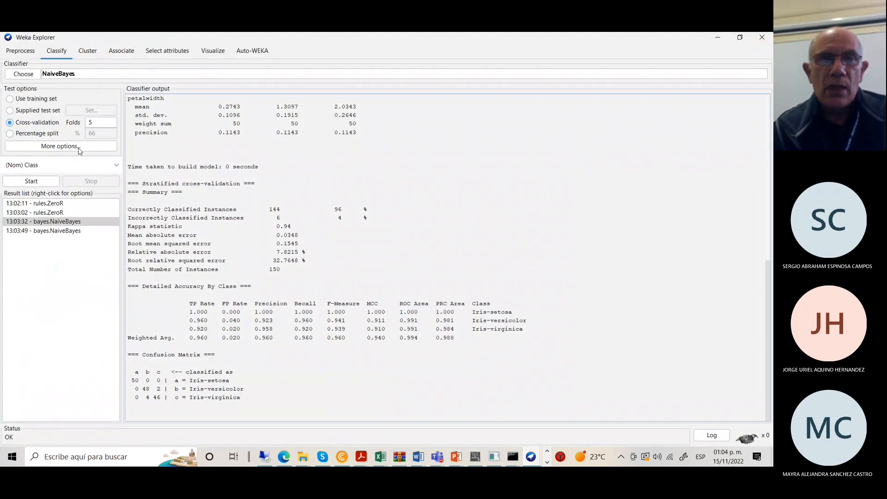
pyautogui.click(20, 51)
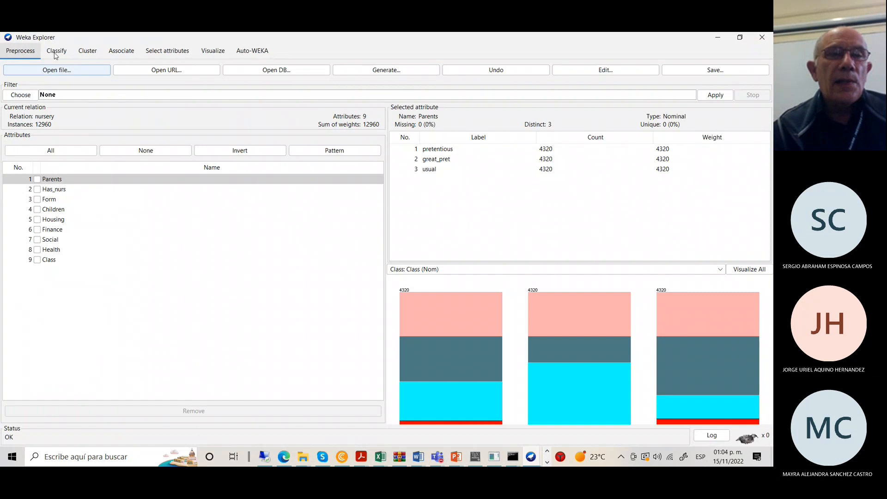
# Set SimpleKMeans numClusters to 3 on the Cluster tab.
pyautogui.click(87, 51)
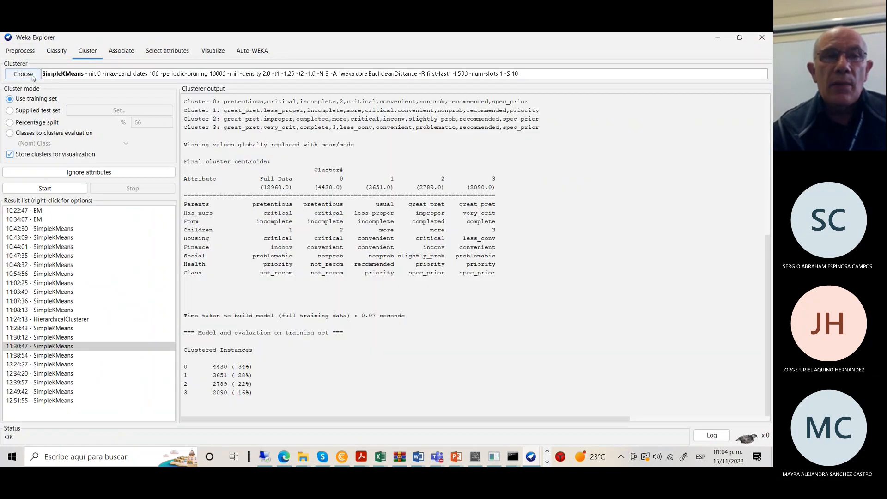
pyautogui.click(64, 74)
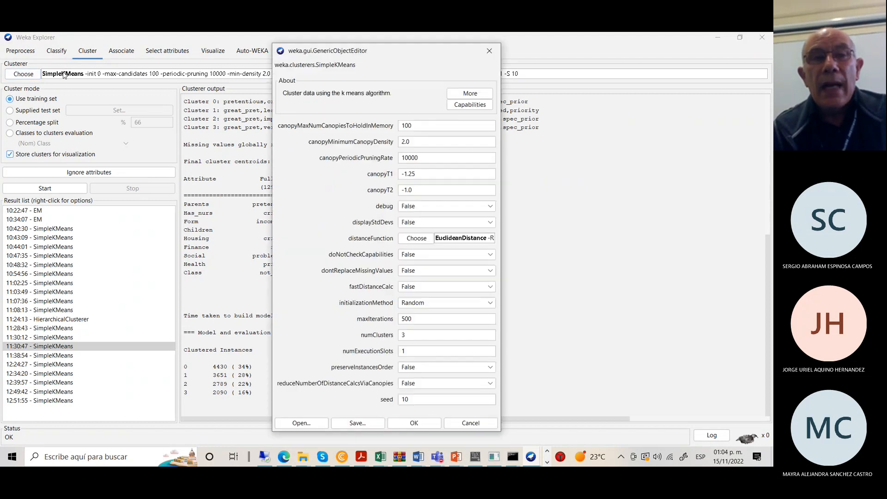
pyautogui.doubleClick(410, 332)
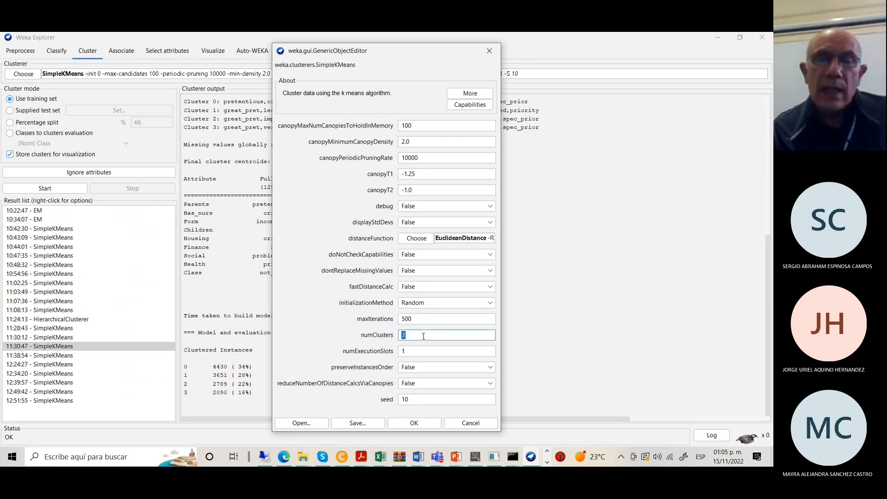
pyautogui.click(414, 424)
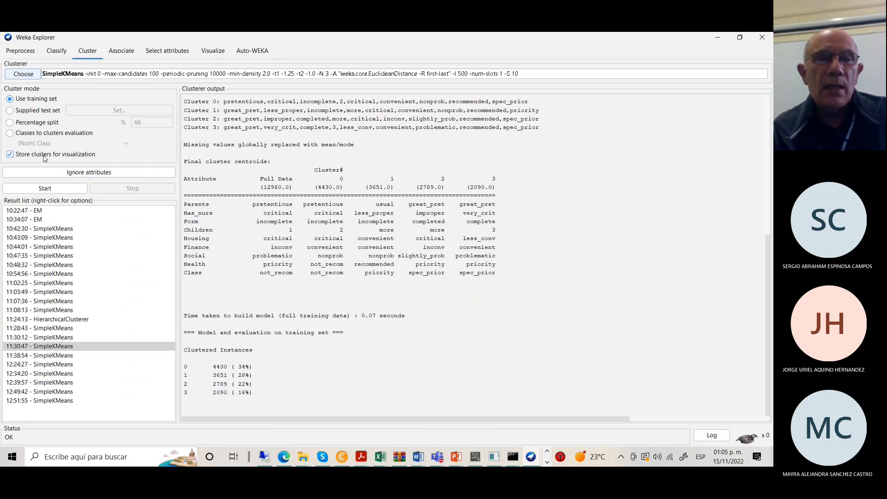
# Ignore the Class attribute and run clustering, giving clusters of 6192, 2979 and 3789.
pyautogui.click(87, 173)
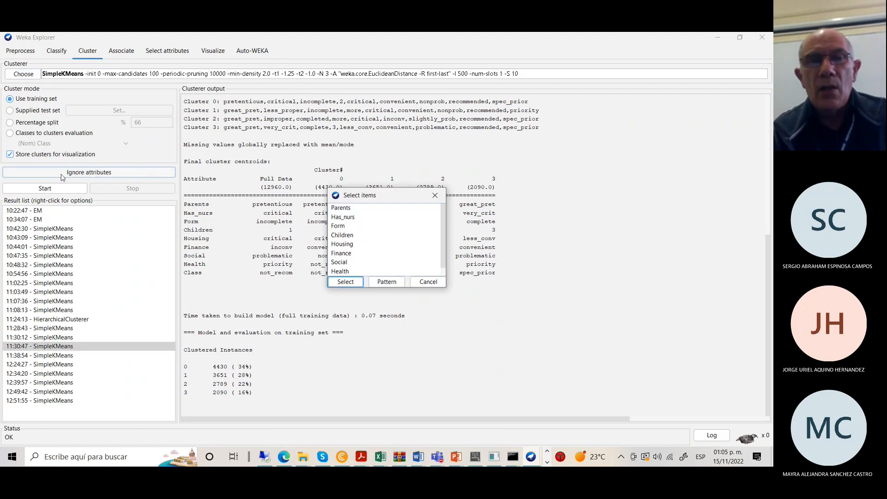
pyautogui.moveTo(442, 252); pyautogui.dragTo(449, 273)
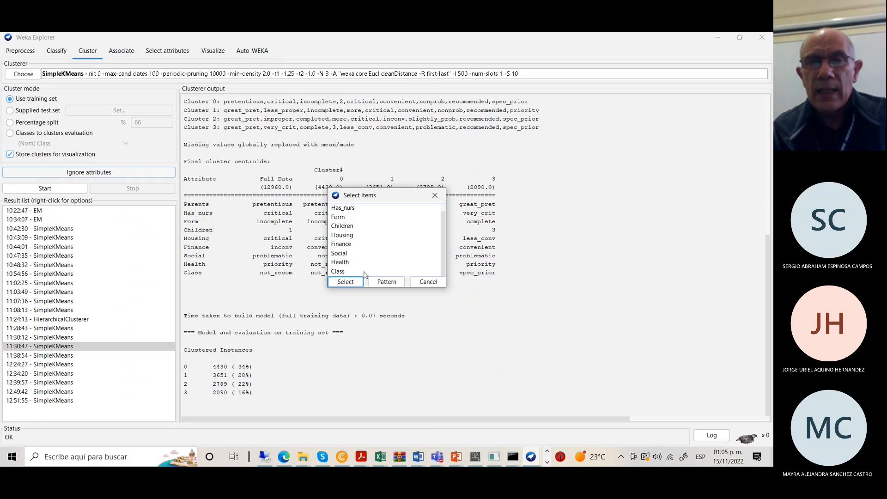
pyautogui.click(340, 273)
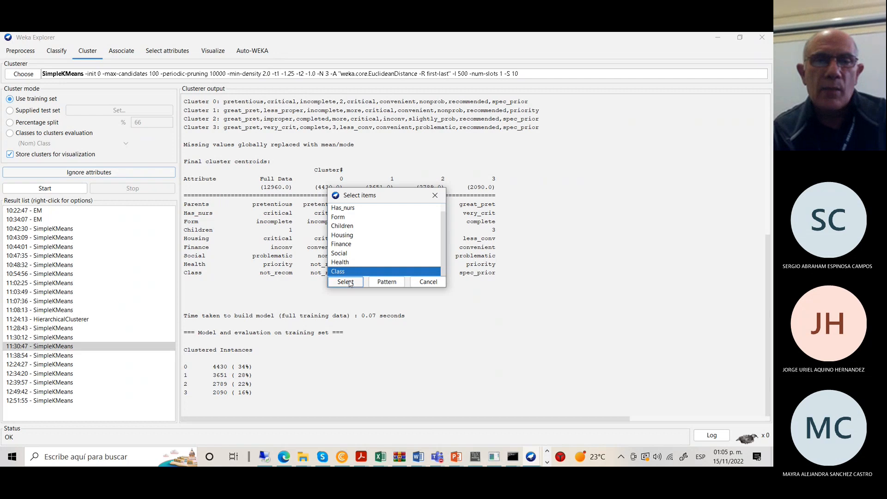
pyautogui.click(345, 282)
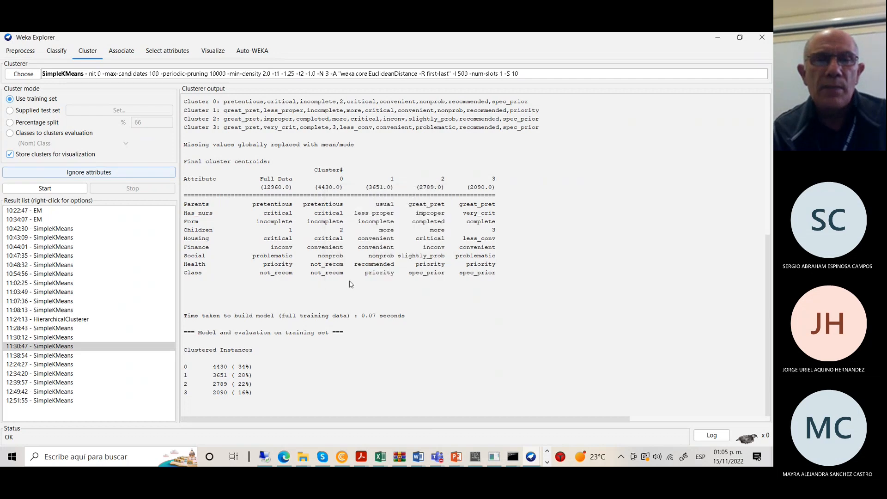
pyautogui.click(45, 190)
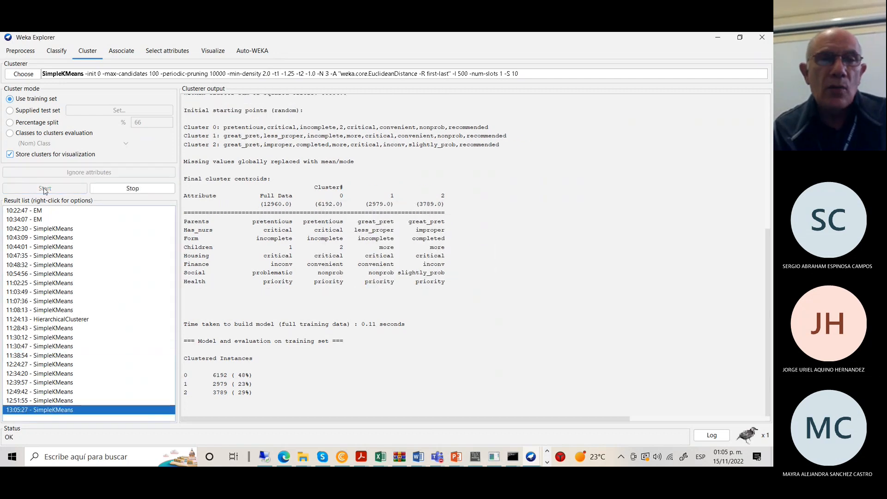
# Visualize the 13:05:27 cluster assignments in a maximized window with maximum jitter.
pyautogui.rightClick(111, 411)
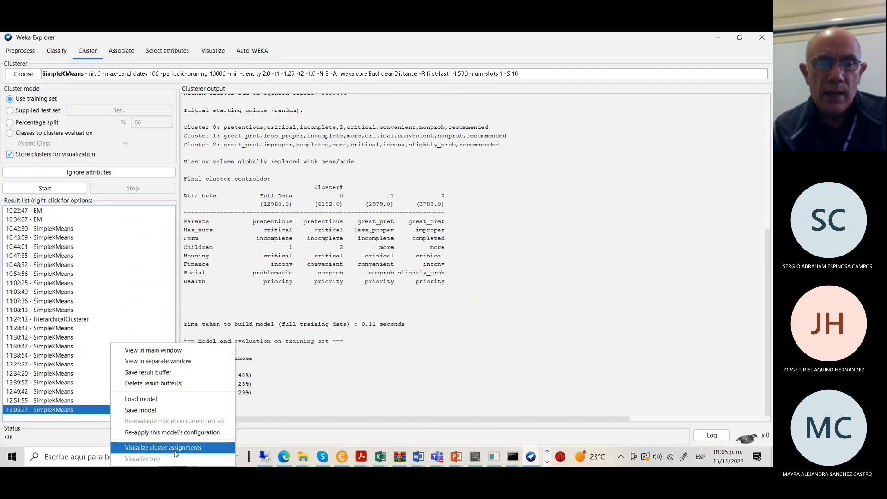
pyautogui.click(179, 448)
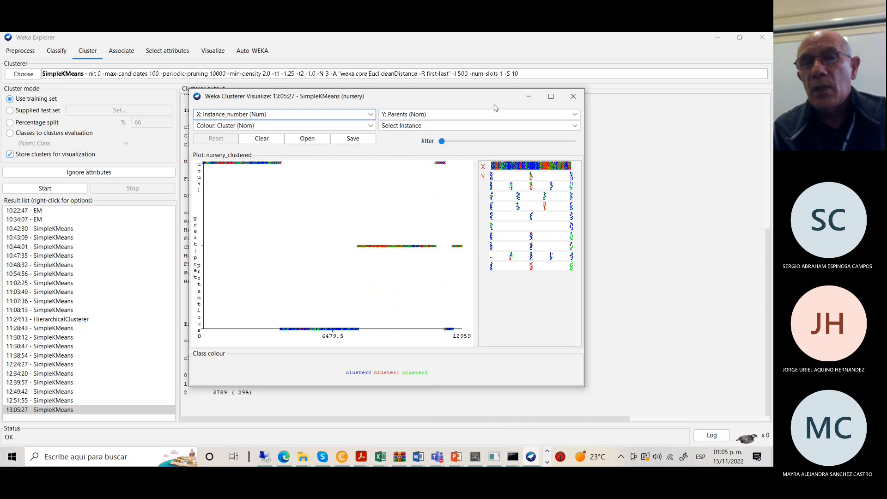
pyautogui.click(552, 97)
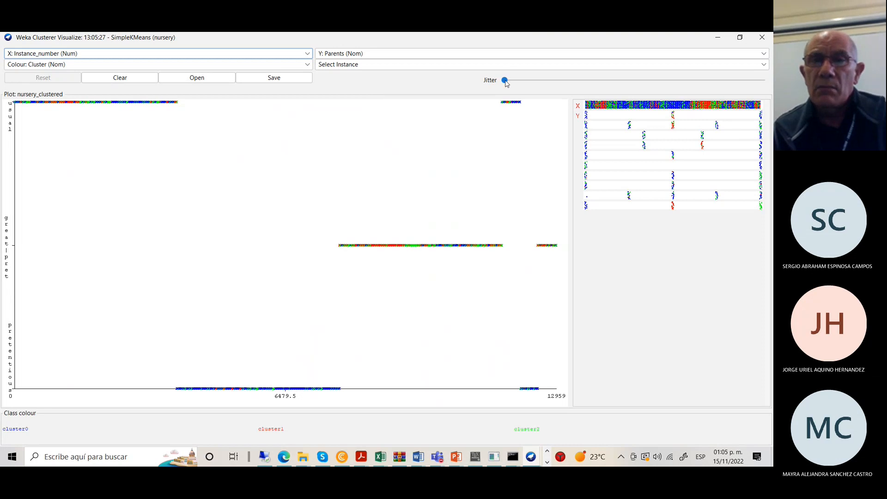
pyautogui.moveTo(506, 83); pyautogui.dragTo(749, 84)
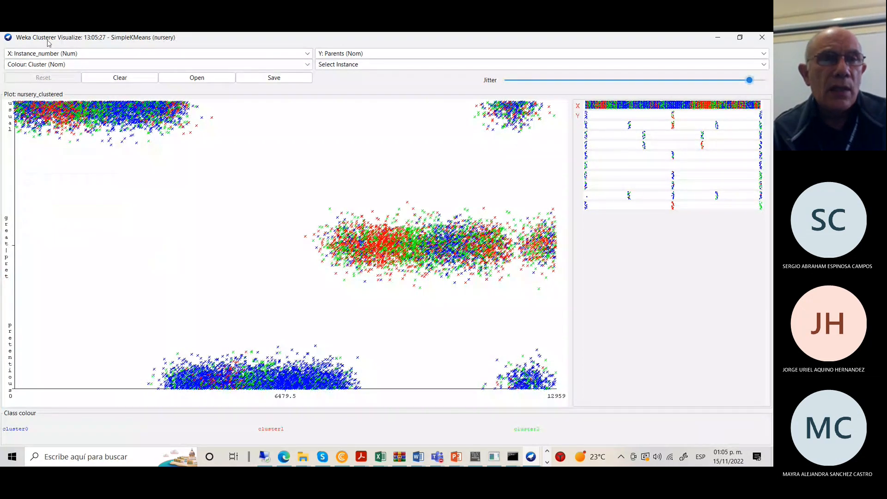
# Plot Cluster on X, Class on Y, colour by Class, then minimize the plot.
pyautogui.click(306, 56)
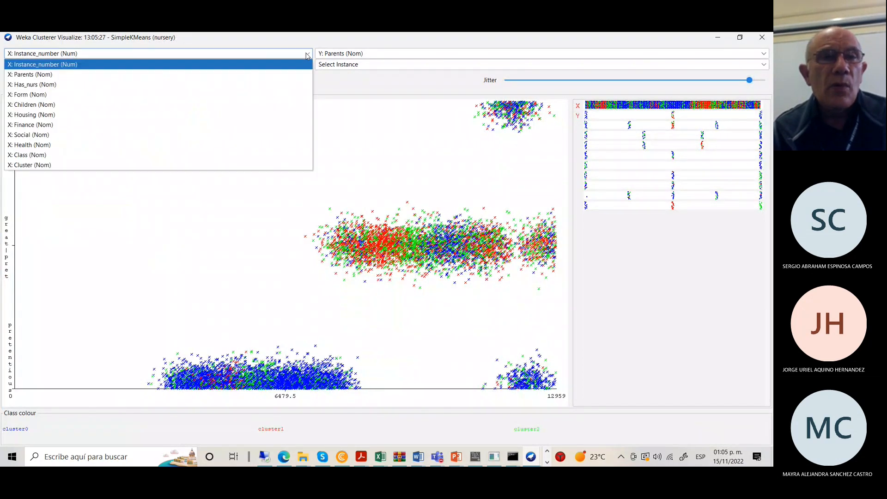
pyautogui.click(39, 166)
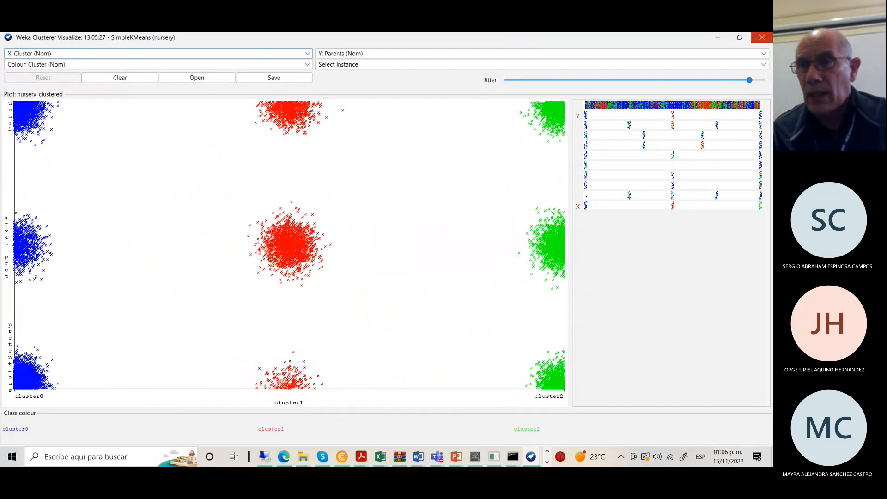
pyautogui.click(762, 54)
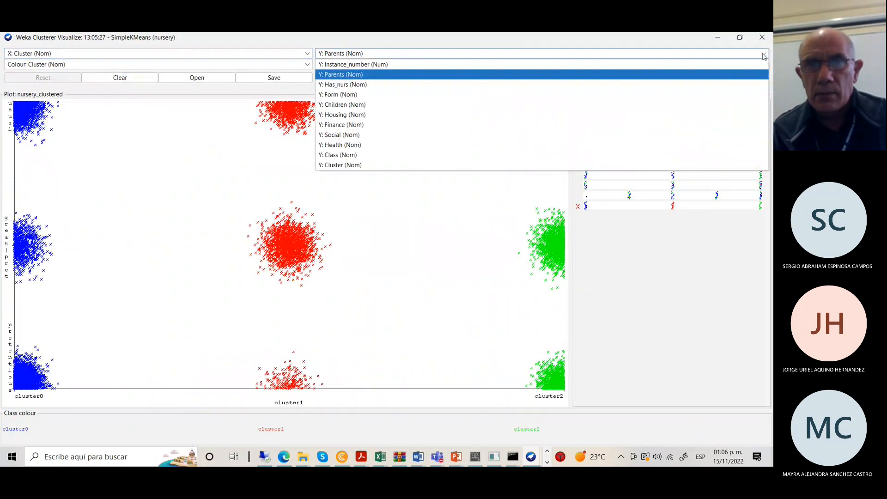
pyautogui.click(371, 156)
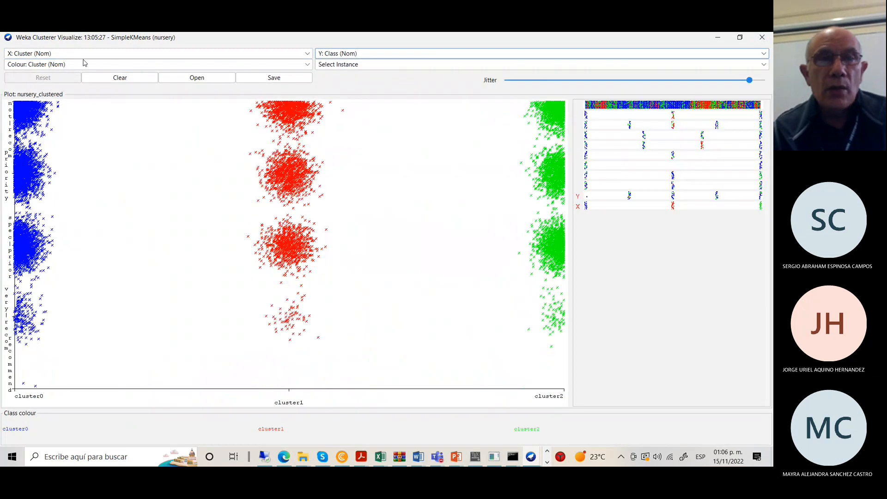
pyautogui.click(307, 65)
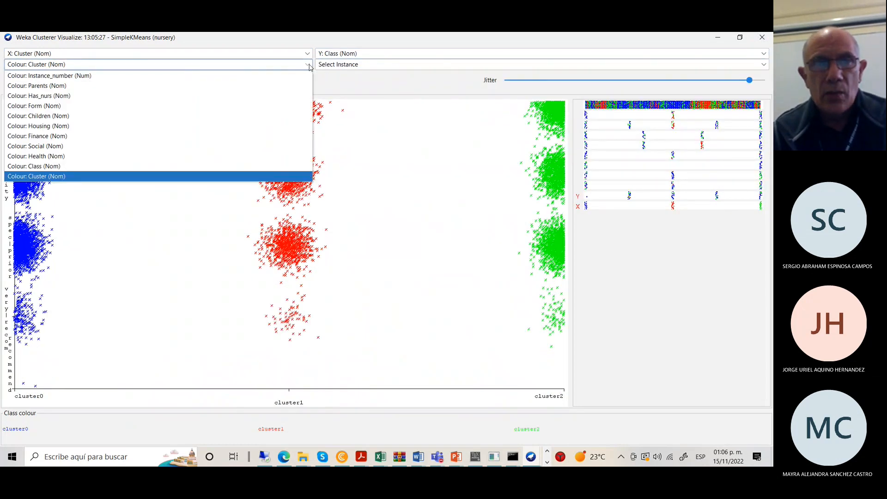
pyautogui.click(64, 166)
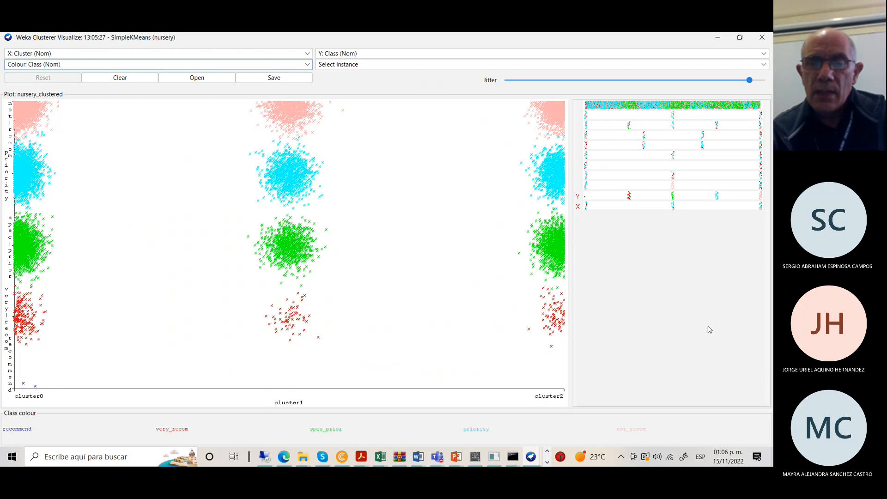
pyautogui.click(718, 38)
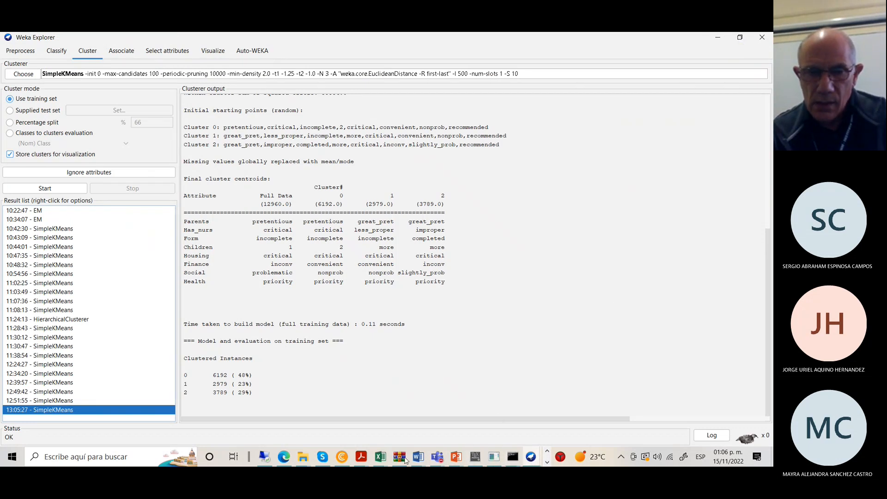
# Bring the Teams General meeting to the front and show its participants list.
pyautogui.click(440, 459)
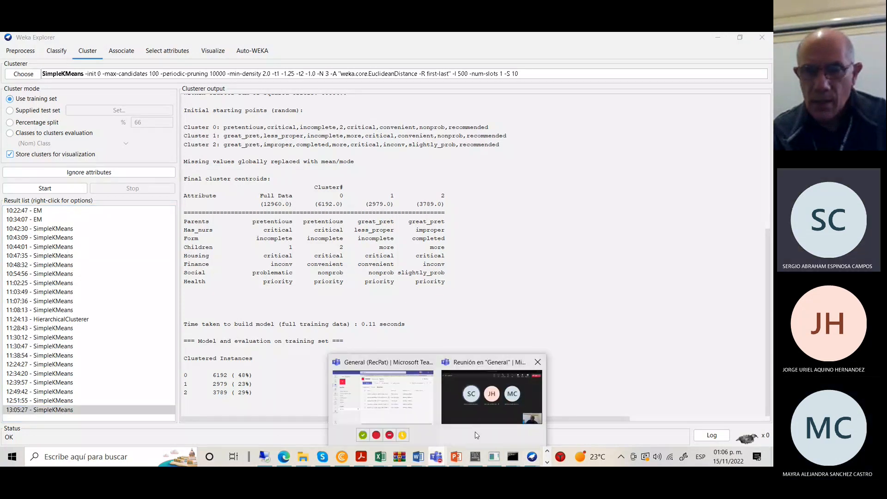
pyautogui.click(488, 406)
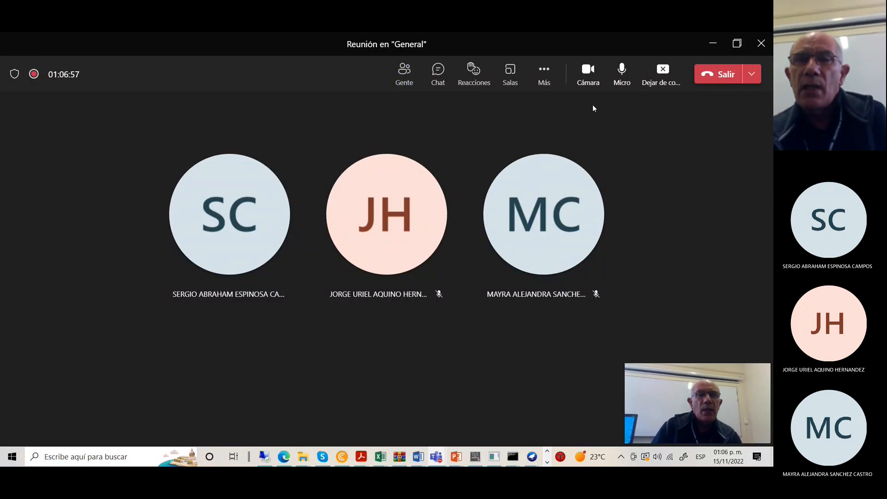
pyautogui.click(409, 76)
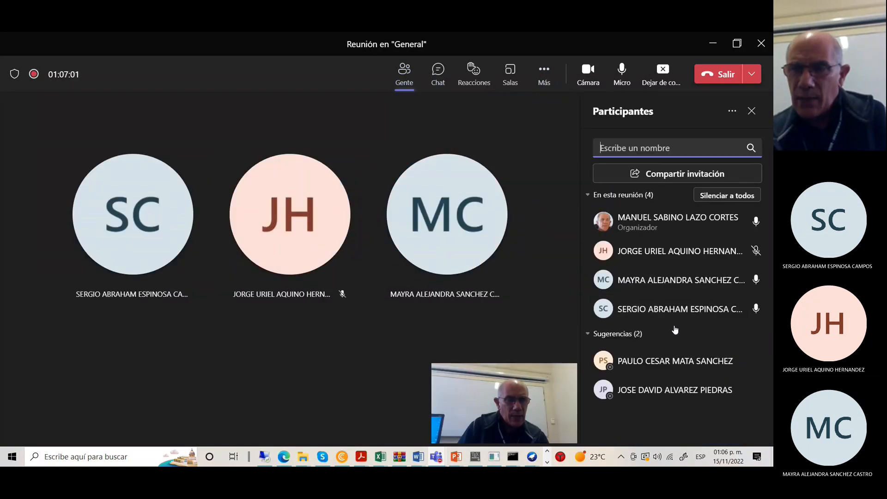
# Choose Detener grabación from the meeting's Más menu to stop recording and transcription.
pyautogui.moveTo(651, 370)
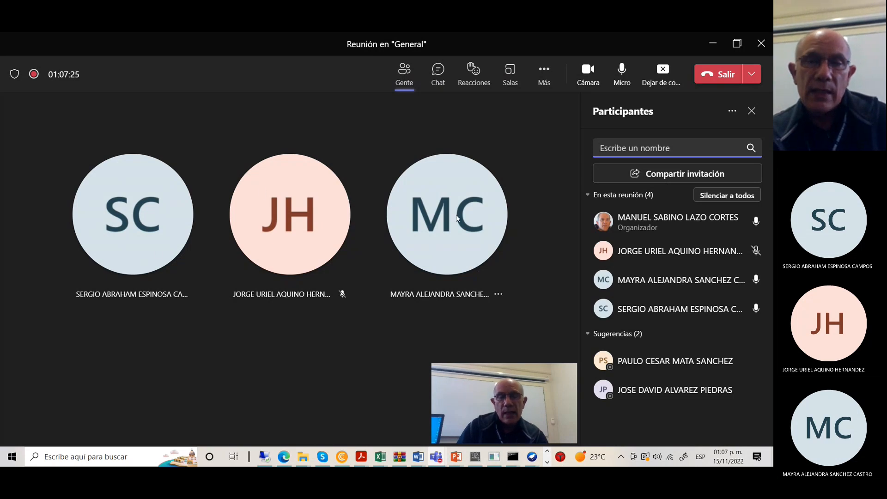
pyautogui.moveTo(456, 215)
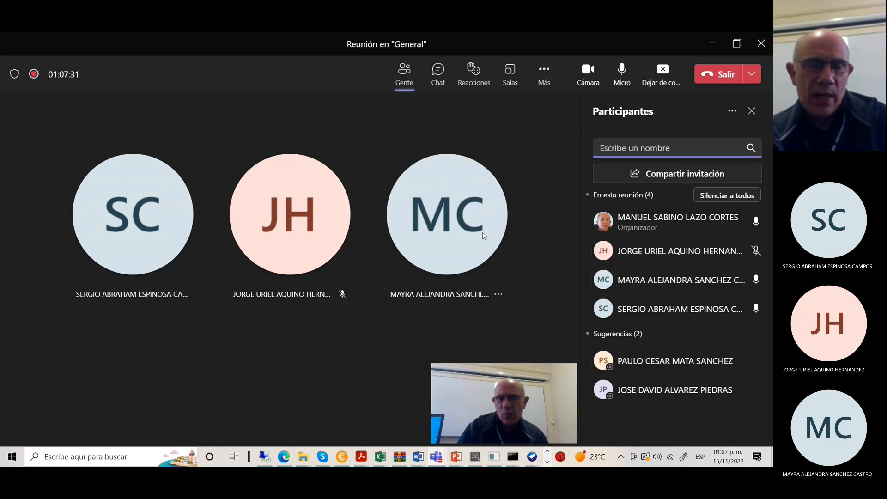
pyautogui.moveTo(483, 234)
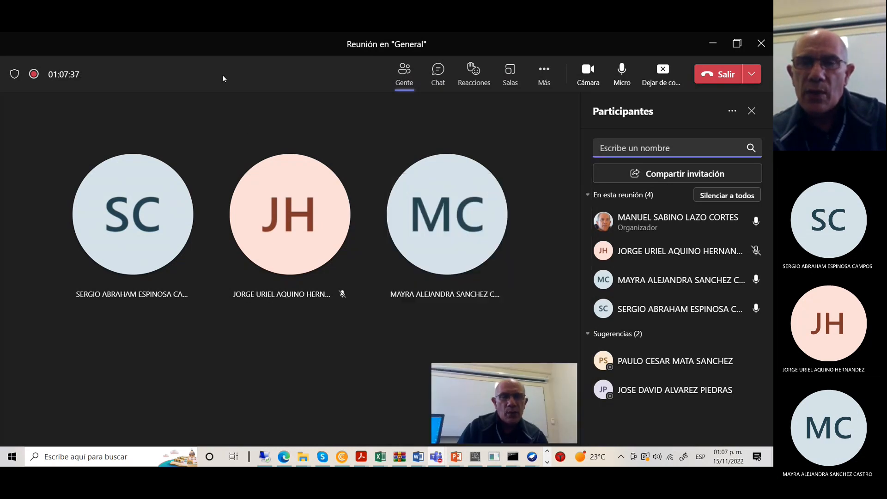
pyautogui.click(549, 74)
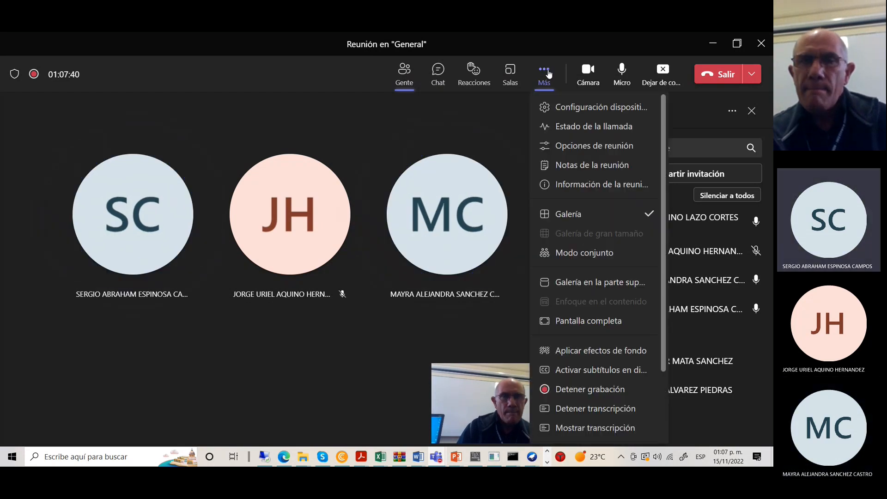
pyautogui.click(582, 390)
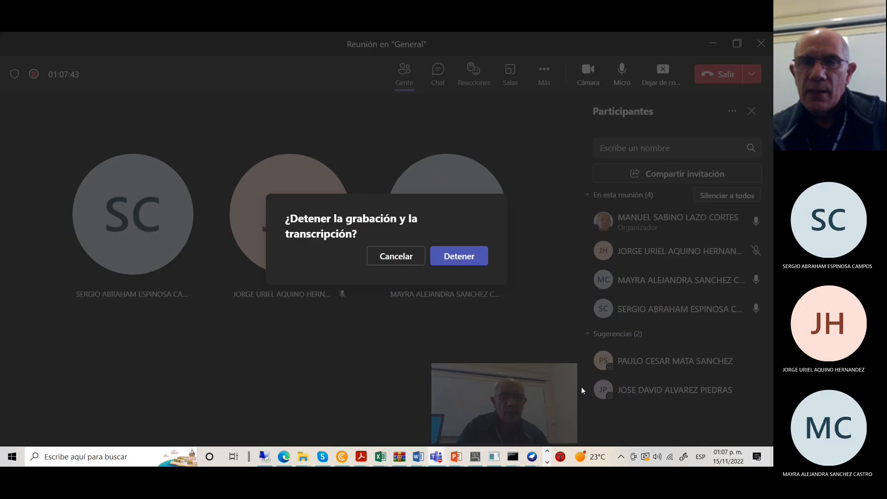